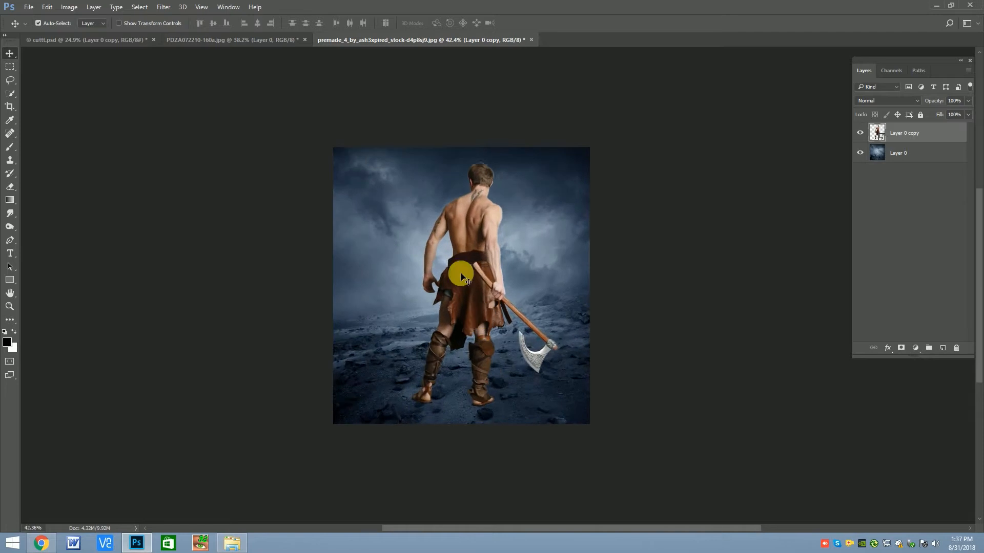
- Scale down the warrior cutout and reposition it on the rocky ground of the stormy background
{"action": "key", "text": "ctrl+t"}
{"action": "left_click_drag", "start_coordinate": [577, 161], "coordinate": [562, 194]}
{"action": "left_click_drag", "start_coordinate": [544, 248], "coordinate": [535, 272]}
{"action": "key", "text": "Return"}
{"action": "scroll", "coordinate": [500, 309], "scroll_direction": "up", "scroll_amount": 2}
{"action": "left_click_drag", "start_coordinate": [500, 310], "coordinate": [488, 309]}
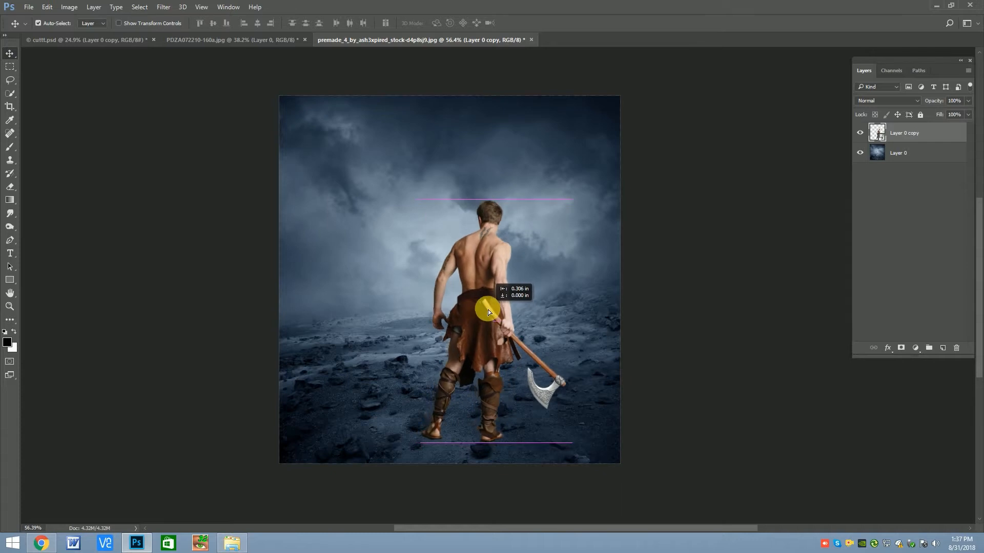
- Shrink the warrior slightly more and nudge him into place on the ground
{"action": "scroll", "coordinate": [487, 310], "scroll_direction": "down", "scroll_amount": 2}
{"action": "key", "text": "ctrl+t"}
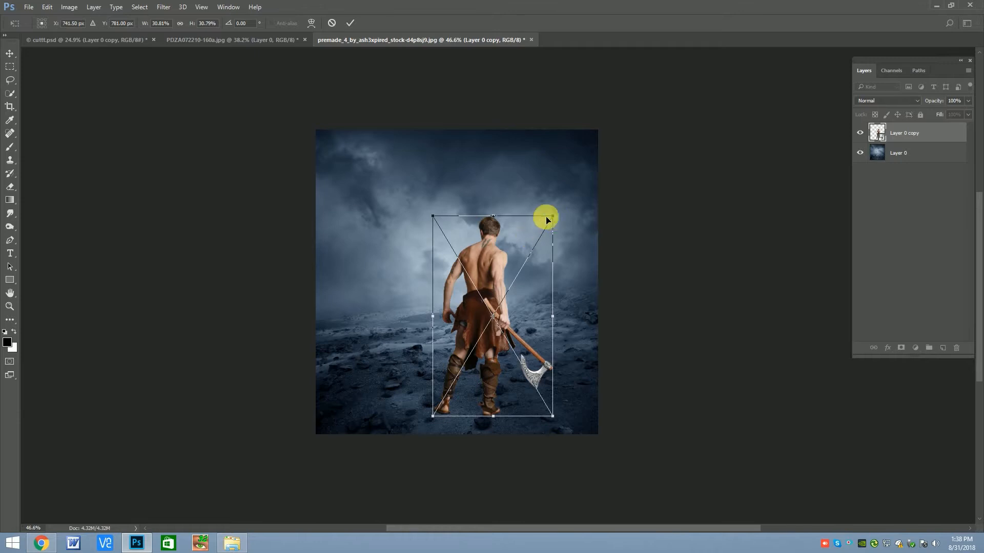
{"action": "left_click_drag", "start_coordinate": [560, 222], "coordinate": [543, 223]}
{"action": "key", "text": "Return"}
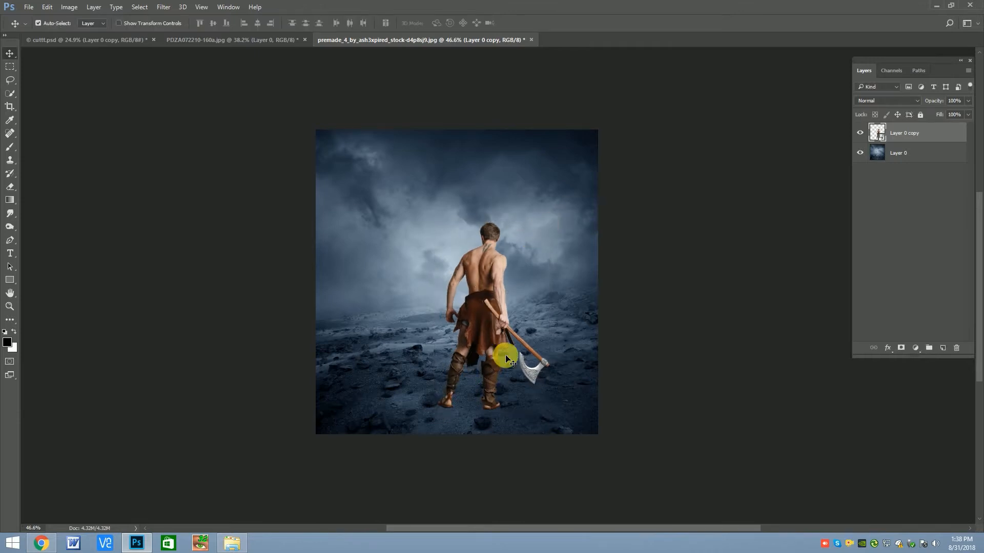
{"action": "scroll", "coordinate": [490, 314], "scroll_direction": "up", "scroll_amount": 2}
{"action": "left_click_drag", "start_coordinate": [494, 316], "coordinate": [491, 318]}
{"action": "scroll", "coordinate": [491, 318], "scroll_direction": "down", "scroll_amount": 1}
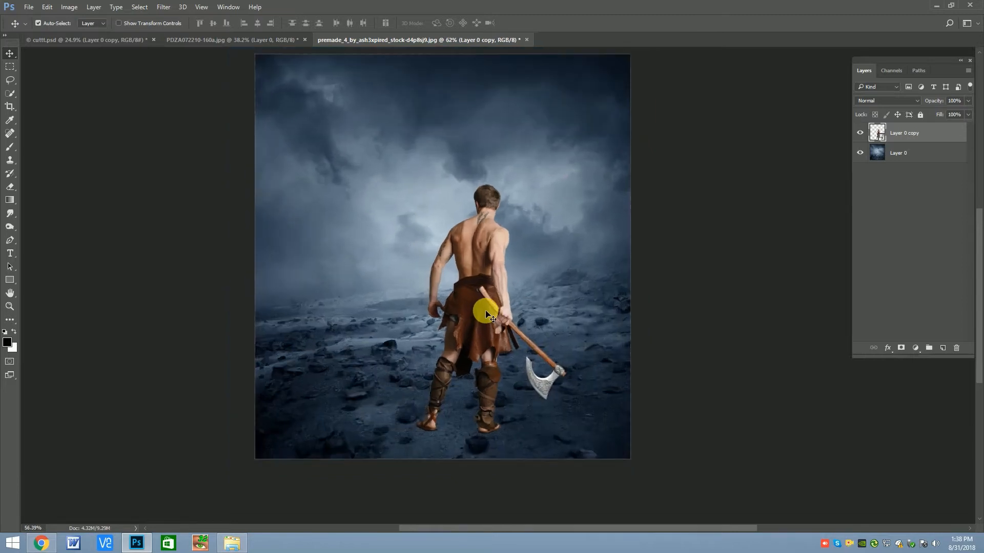
- Add a Color Balance adjustment clipped to the warrior, with midtones Cyan-Red at -22 and Yellow-Blue at +37
{"action": "scroll", "coordinate": [491, 319], "scroll_direction": "up", "scroll_amount": 4}
{"action": "scroll", "coordinate": [501, 369], "scroll_direction": "down", "scroll_amount": 3}
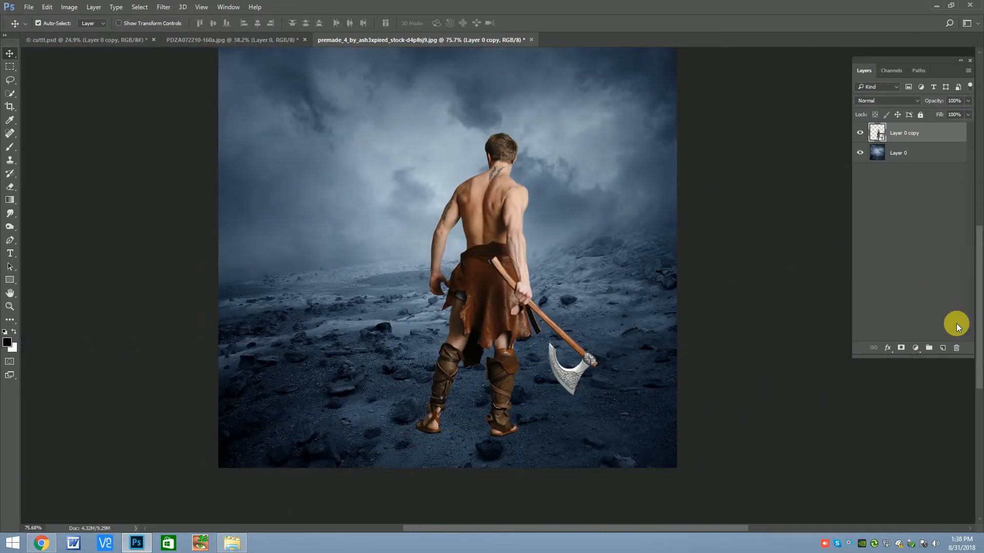
{"action": "left_click", "coordinate": [917, 350]}
{"action": "left_click", "coordinate": [907, 247]}
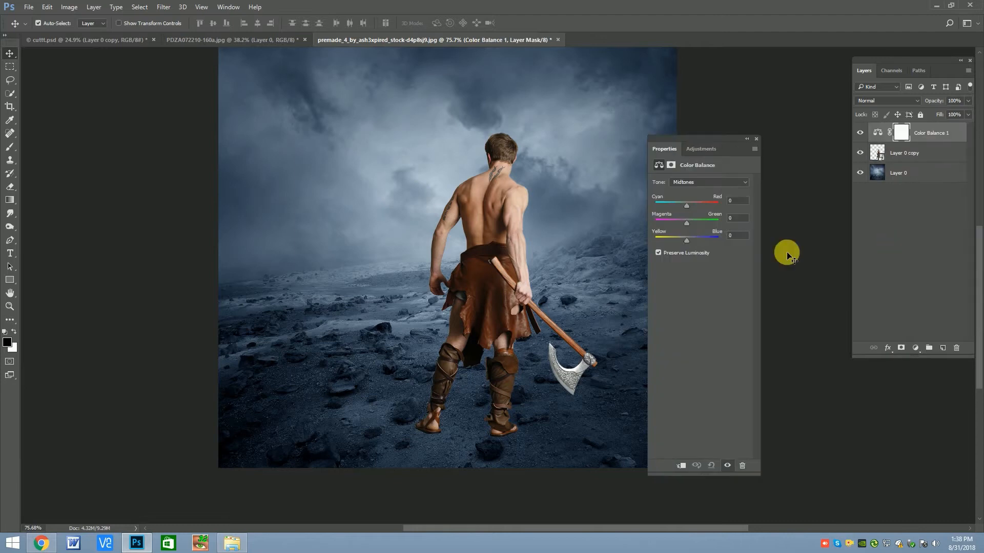
{"action": "left_click", "coordinate": [681, 466]}
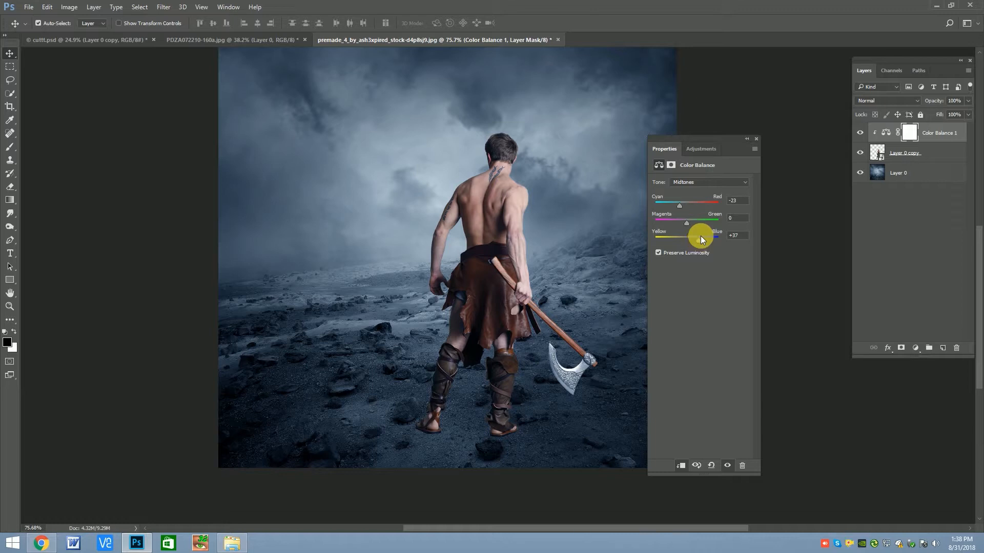
{"action": "left_click", "coordinate": [757, 139]}
{"action": "left_click", "coordinate": [862, 133]}
{"action": "scroll", "coordinate": [528, 242], "scroll_direction": "down", "scroll_amount": 2}
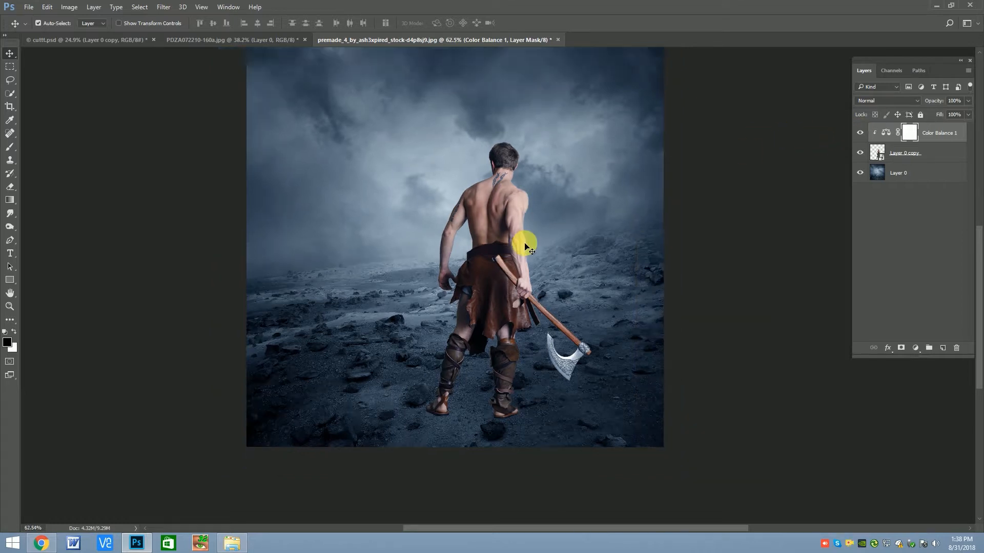
- Create an empty layer directly beneath the warrior layer and rasterize the warrior layer
{"action": "scroll", "coordinate": [489, 413], "scroll_direction": "up", "scroll_amount": 11}
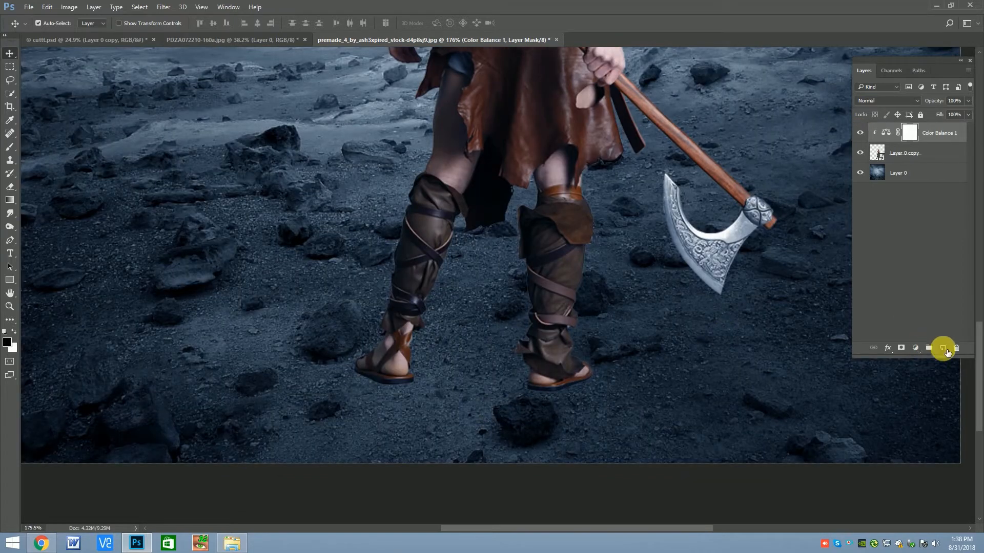
{"action": "left_click", "coordinate": [917, 164]}
{"action": "left_click", "coordinate": [943, 350]}
{"action": "left_click_drag", "start_coordinate": [916, 156], "coordinate": [919, 184]}
{"action": "right_click", "coordinate": [898, 150]}
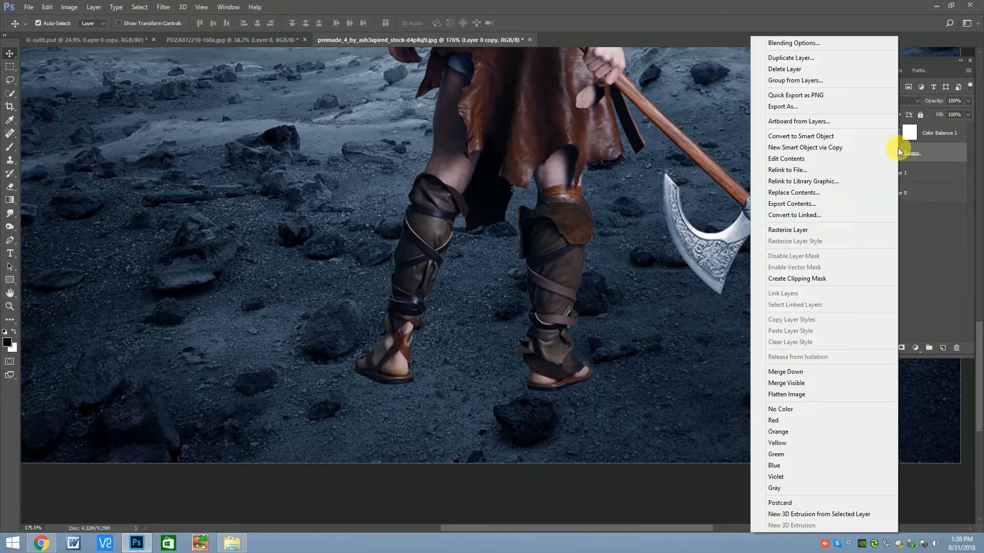
{"action": "left_click", "coordinate": [811, 229]}
{"action": "left_click", "coordinate": [897, 174]}
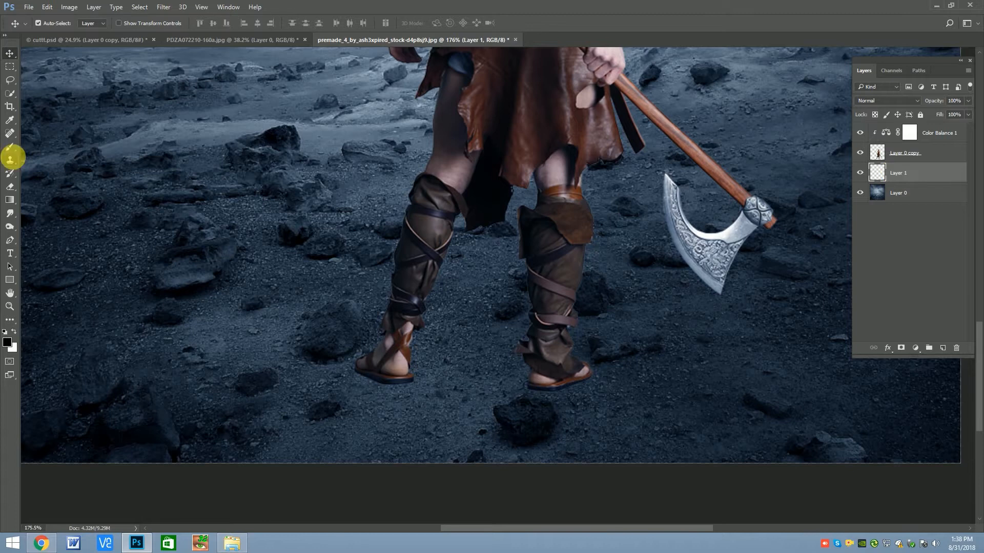
- Load the warrior's outline as a selection and fill it with black on the new empty layer beneath
{"action": "key", "text": "b"}
{"action": "scroll", "coordinate": [424, 310], "scroll_direction": "down", "scroll_amount": 3}
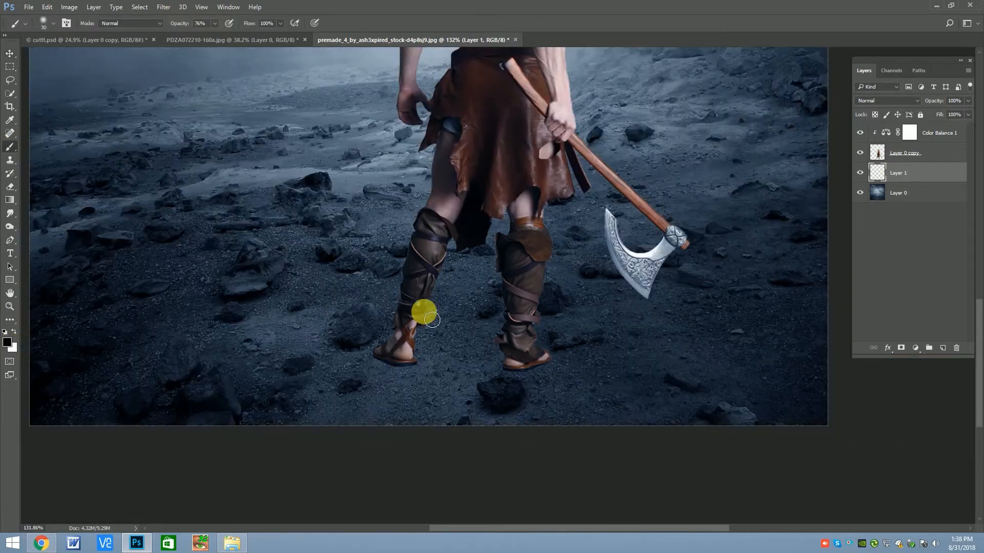
{"action": "left_click", "coordinate": [886, 156]}
{"action": "left_click", "coordinate": [880, 153], "text": "ctrl"}
{"action": "scroll", "coordinate": [439, 318], "scroll_direction": "down", "scroll_amount": 2}
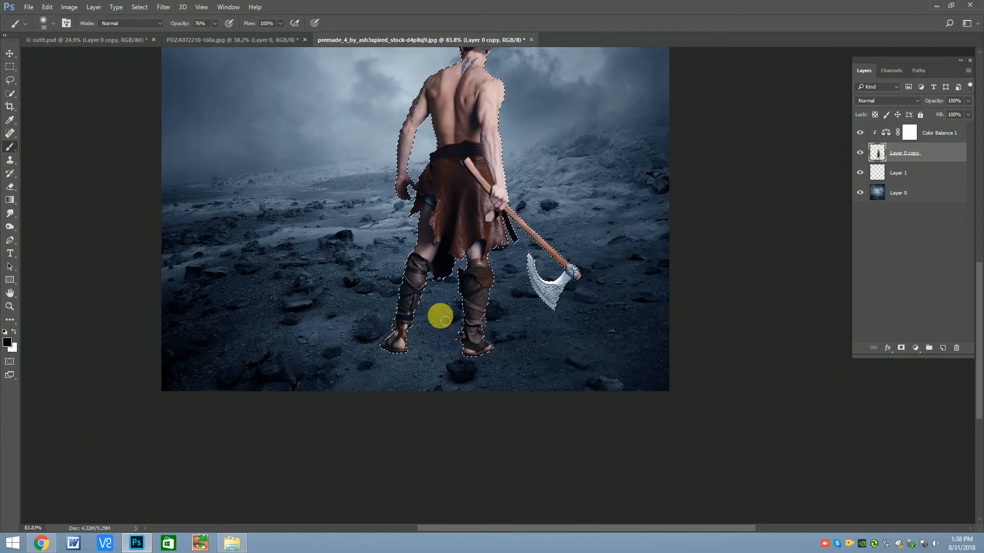
{"action": "left_click", "coordinate": [907, 174]}
{"action": "key", "text": "alt+BackSpace"}
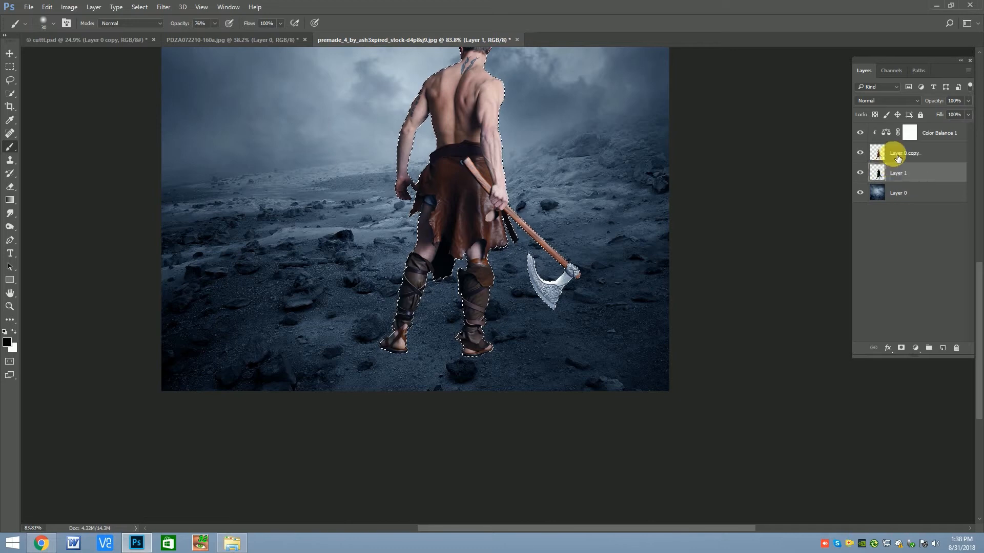
- Flip the black silhouette downward and skew it toward the lower left as a cast shadow starting at the warrior's feet
{"action": "scroll", "coordinate": [453, 281], "scroll_direction": "down", "scroll_amount": 1}
{"action": "scroll", "coordinate": [453, 281], "scroll_direction": "down", "scroll_amount": 2}
{"action": "key", "text": "ctrl+t"}
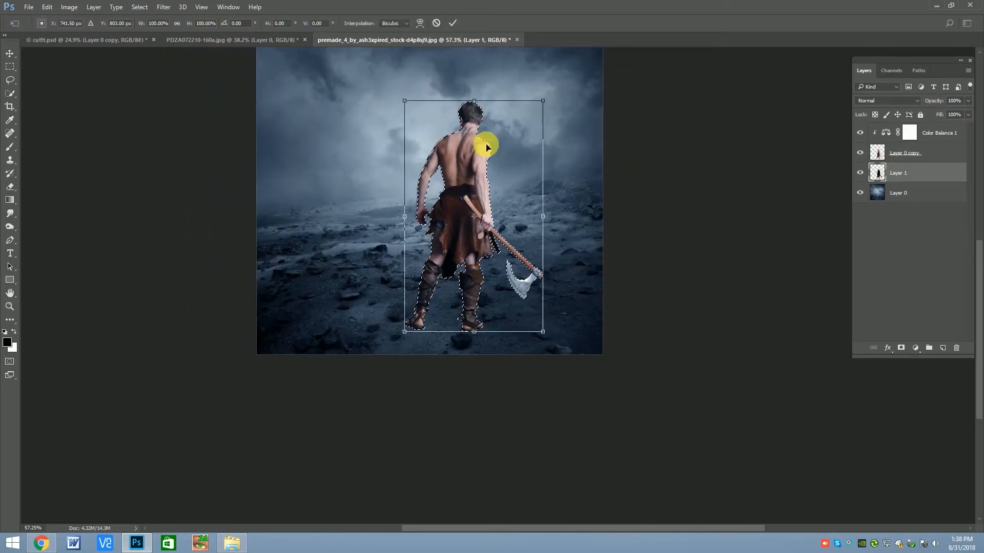
{"action": "left_click_drag", "start_coordinate": [472, 100], "coordinate": [320, 417]}
{"action": "left_click_drag", "start_coordinate": [475, 413], "coordinate": [337, 416]}
{"action": "scroll", "coordinate": [466, 331], "scroll_direction": "up", "scroll_amount": 6}
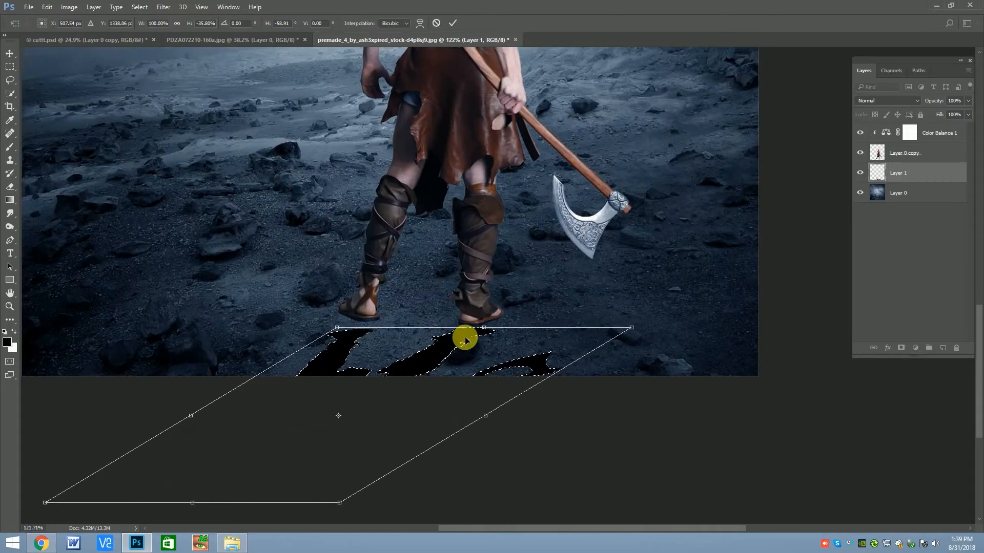
{"action": "left_click_drag", "start_coordinate": [348, 329], "coordinate": [342, 317]}
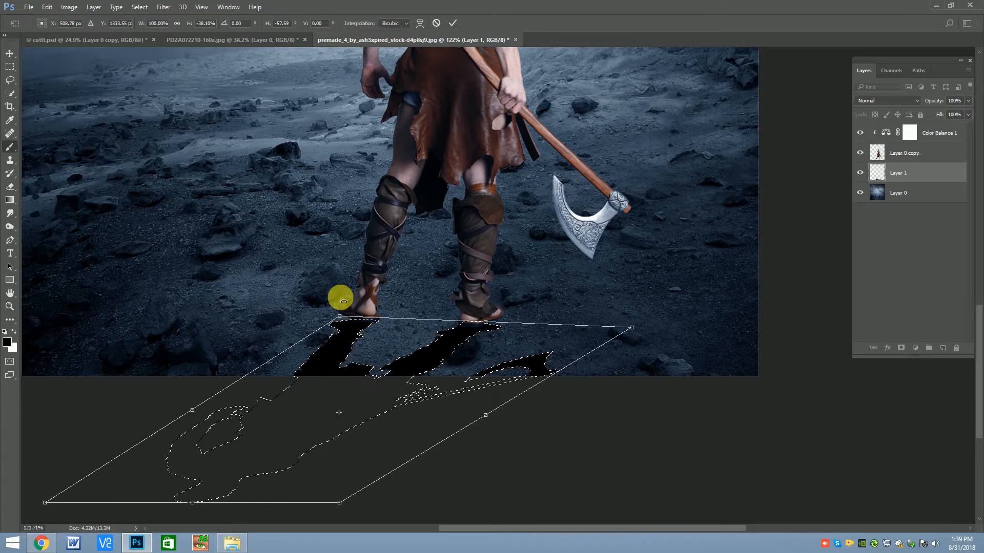
{"action": "key", "text": "Return"}
{"action": "key", "text": "ctrl+d"}
{"action": "scroll", "coordinate": [415, 302], "scroll_direction": "up", "scroll_amount": 2}
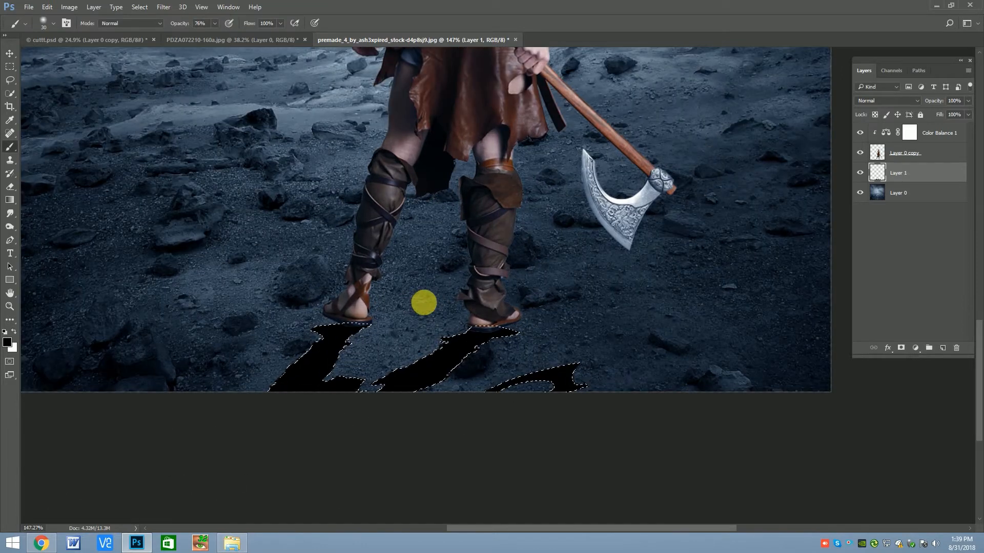
{"action": "key", "text": "ctrl+t"}
{"action": "right_click", "coordinate": [347, 336]}
{"action": "left_click", "coordinate": [370, 392]}
{"action": "mouse_move", "coordinate": [111, 323]}
{"action": "left_mouse_down"}
{"action": "mouse_move", "coordinate": [110, 309]}
{"action": "mouse_move", "coordinate": [86, 306]}
{"action": "left_mouse_up"}
{"action": "key", "text": "Return"}
{"action": "key", "text": "b"}
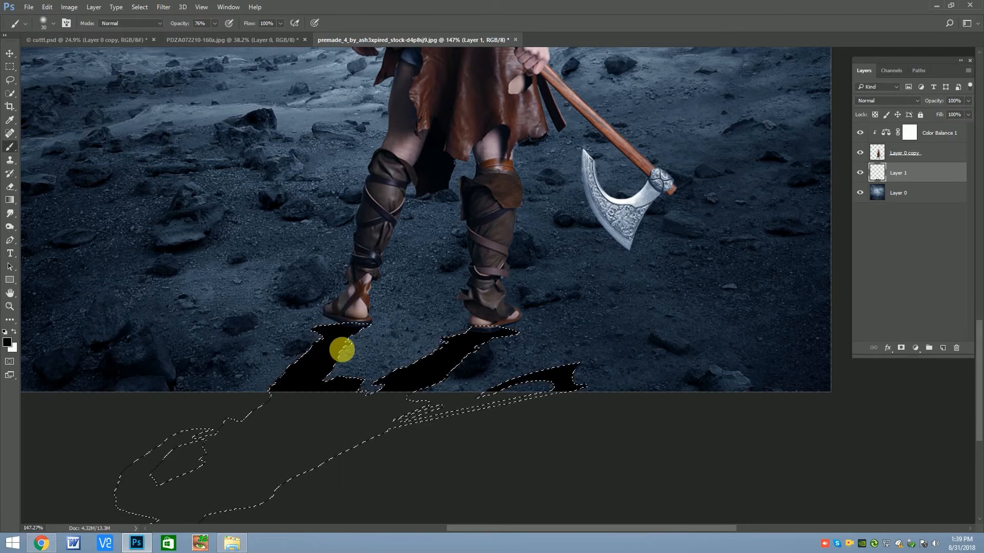
- Warp the shadow's upper edge so it bends toward the soles of both sandals
{"action": "key", "text": "ctrl+t"}
{"action": "right_click", "coordinate": [333, 337]}
{"action": "left_click", "coordinate": [353, 420]}
{"action": "scroll", "coordinate": [277, 326], "scroll_direction": "up", "scroll_amount": 2}
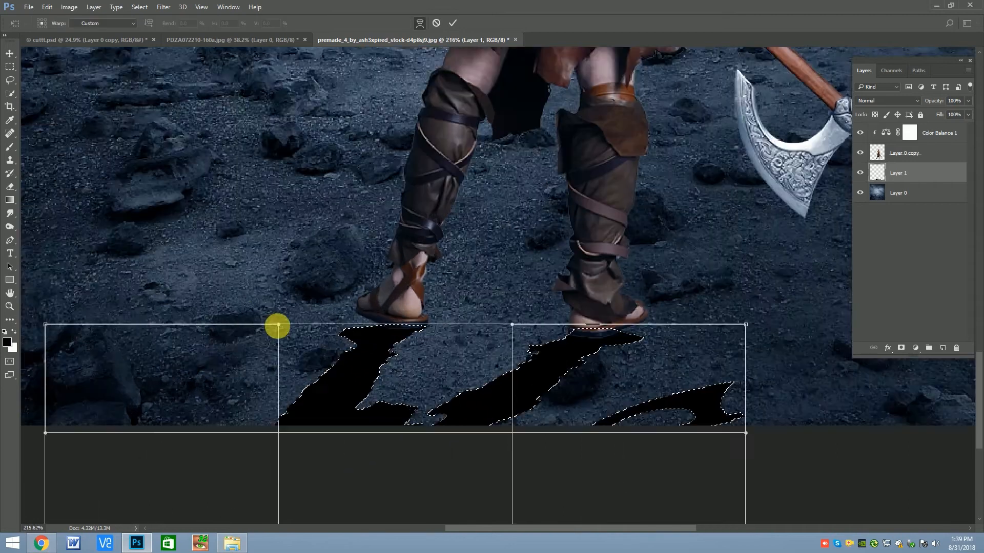
{"action": "scroll", "coordinate": [277, 326], "scroll_direction": "up", "scroll_amount": 2}
{"action": "left_click_drag", "start_coordinate": [279, 328], "coordinate": [281, 293]}
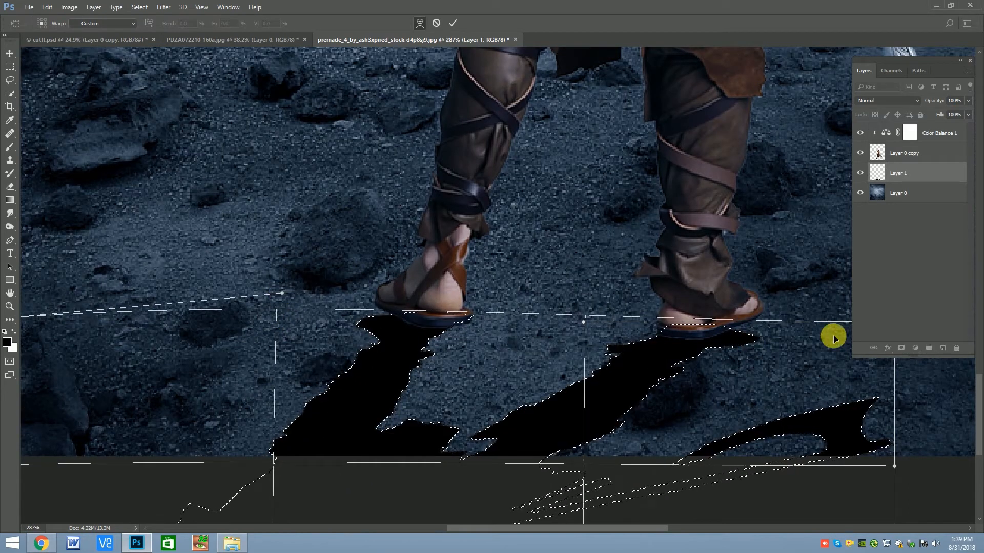
{"action": "left_click_drag", "start_coordinate": [843, 316], "coordinate": [808, 330]}
- Refine the warp at the shadow's upper corners to meet both feet, apply it and clear the selection
{"action": "scroll", "coordinate": [417, 340], "scroll_direction": "down", "scroll_amount": 2}
{"action": "left_click_drag", "start_coordinate": [339, 307], "coordinate": [364, 307]}
{"action": "right_click", "coordinate": [499, 355]}
{"action": "left_click", "coordinate": [524, 433]}
{"action": "left_click_drag", "start_coordinate": [546, 310], "coordinate": [533, 341]}
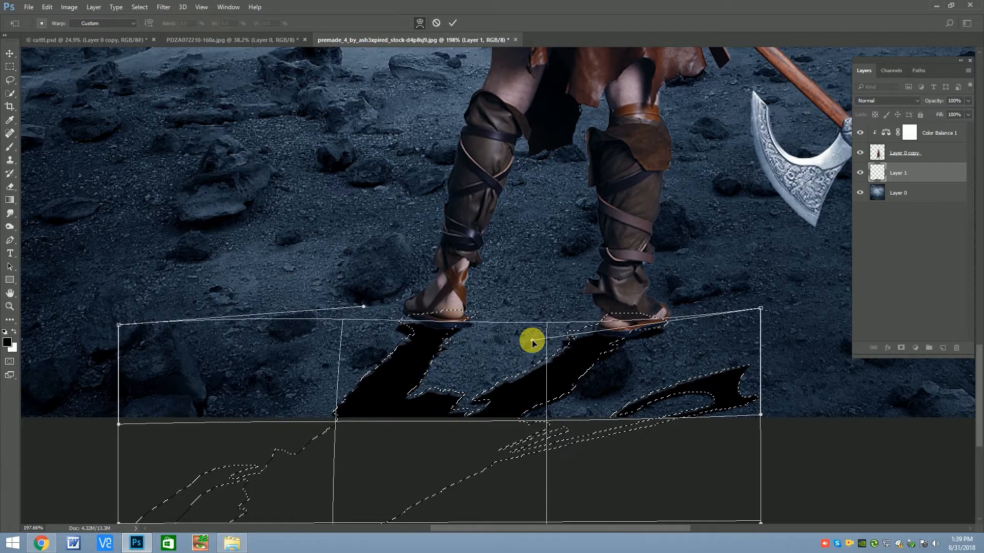
{"action": "left_click_drag", "start_coordinate": [761, 309], "coordinate": [769, 290]}
{"action": "mouse_move", "coordinate": [130, 326]}
{"action": "left_mouse_down"}
{"action": "mouse_move", "coordinate": [122, 274]}
{"action": "mouse_move", "coordinate": [131, 253]}
{"action": "mouse_move", "coordinate": [176, 219]}
{"action": "left_mouse_up"}
{"action": "key", "text": "b"}
{"action": "key", "text": "Return"}
{"action": "scroll", "coordinate": [507, 326], "scroll_direction": "down", "scroll_amount": 2}
{"action": "key", "text": "ctrl+d"}
{"action": "scroll", "coordinate": [521, 306], "scroll_direction": "up", "scroll_amount": 1}
{"action": "scroll", "coordinate": [555, 294], "scroll_direction": "down", "scroll_amount": 2}
{"action": "scroll", "coordinate": [494, 334], "scroll_direction": "up", "scroll_amount": 1}
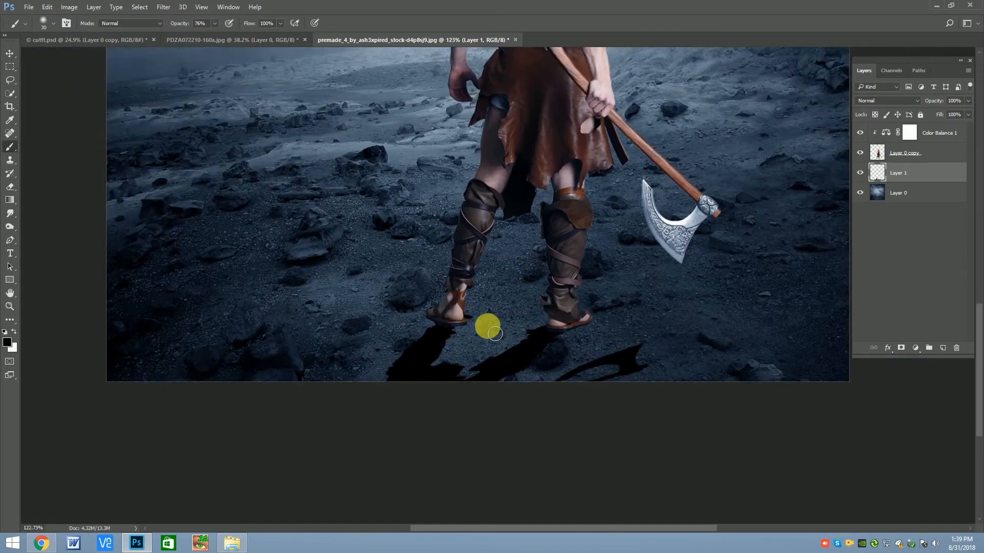
- Stretch the shadow to about 115% height and skew it horizontally by about -9 degrees
{"action": "key", "text": "ctrl+t"}
{"action": "scroll", "coordinate": [517, 361], "scroll_direction": "down", "scroll_amount": 1}
{"action": "left_click_drag", "start_coordinate": [508, 378], "coordinate": [499, 381]}
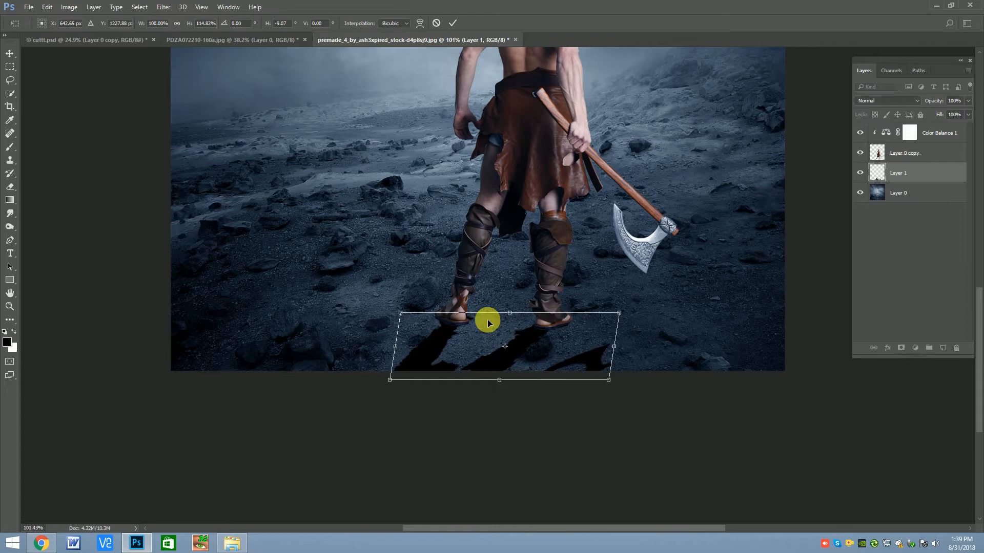
{"action": "key", "text": "Return"}
- Clean up the shadow's edges around the sandals using a smaller Eraser at 100% opacity
{"action": "scroll", "coordinate": [484, 300], "scroll_direction": "up", "scroll_amount": 2}
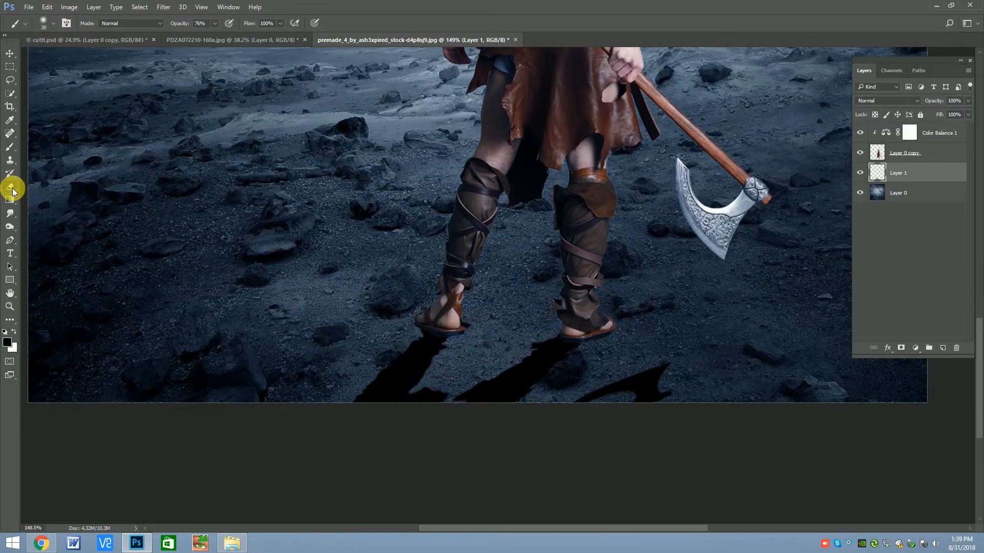
{"action": "left_click", "coordinate": [10, 187]}
{"action": "left_click_drag", "start_coordinate": [473, 320], "coordinate": [494, 342]}
{"action": "left_click", "coordinate": [174, 23]}
{"action": "left_click_drag", "start_coordinate": [175, 35], "coordinate": [208, 36]}
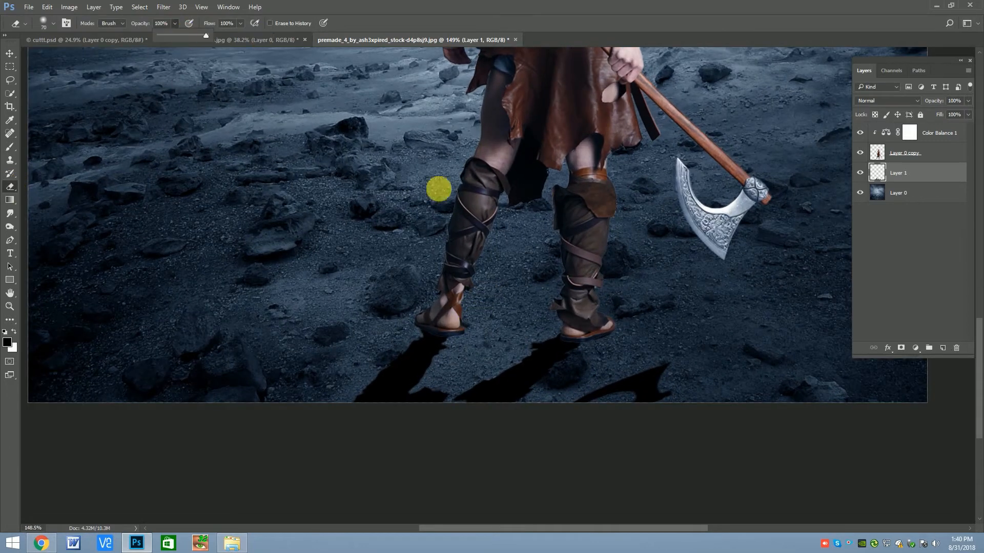
{"action": "scroll", "coordinate": [484, 323], "scroll_direction": "up", "scroll_amount": 4}
{"action": "key", "text": "bracketleft"}
{"action": "key", "text": "bracketleft"}
{"action": "key", "text": "bracketleft"}
{"action": "scroll", "coordinate": [474, 328], "scroll_direction": "down", "scroll_amount": 4}
{"action": "key", "text": "v"}
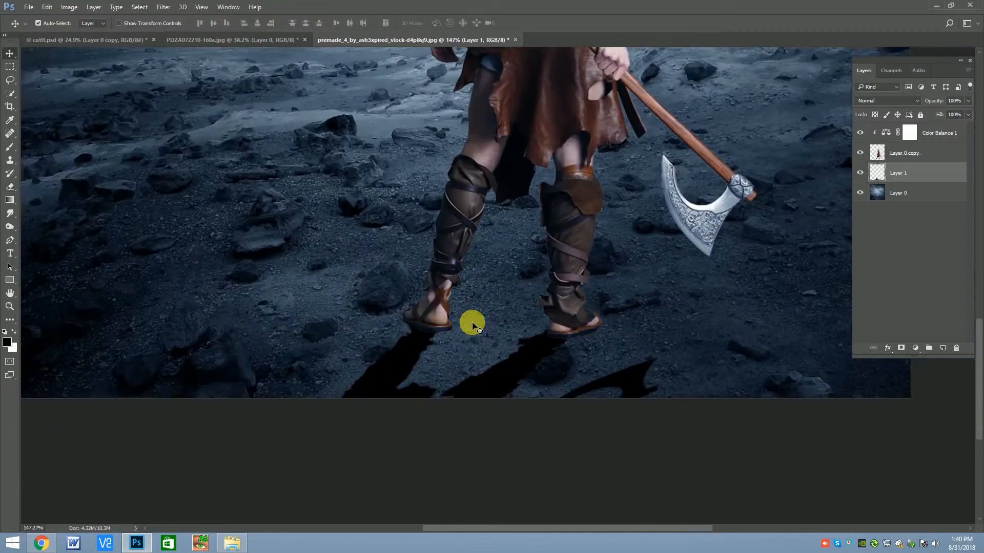
{"action": "key", "text": "ctrl+t"}
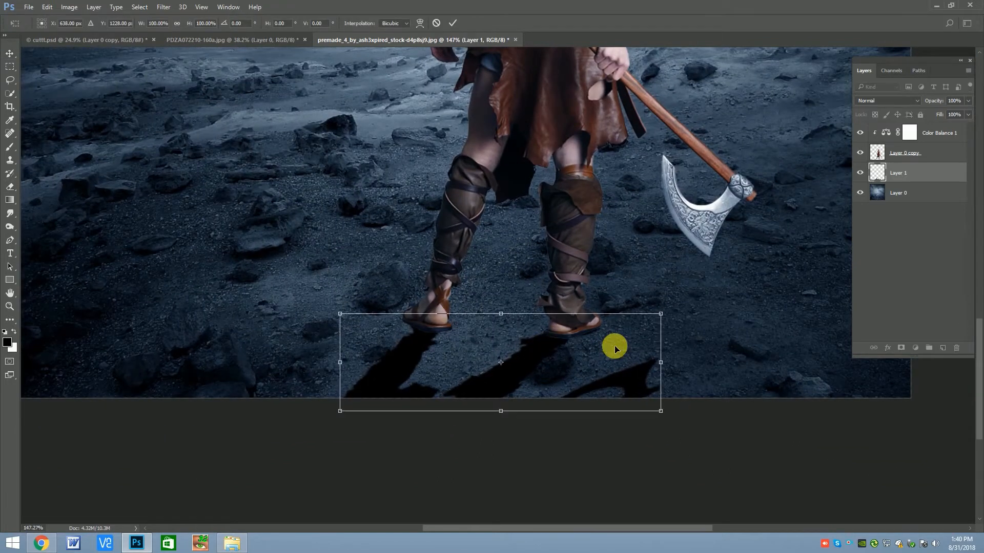
{"action": "key", "text": "Return"}
- Lower the shadow layer's opacity and soften it with a Gaussian Blur of 1.5 pixels radius
{"action": "left_click", "coordinate": [965, 100]}
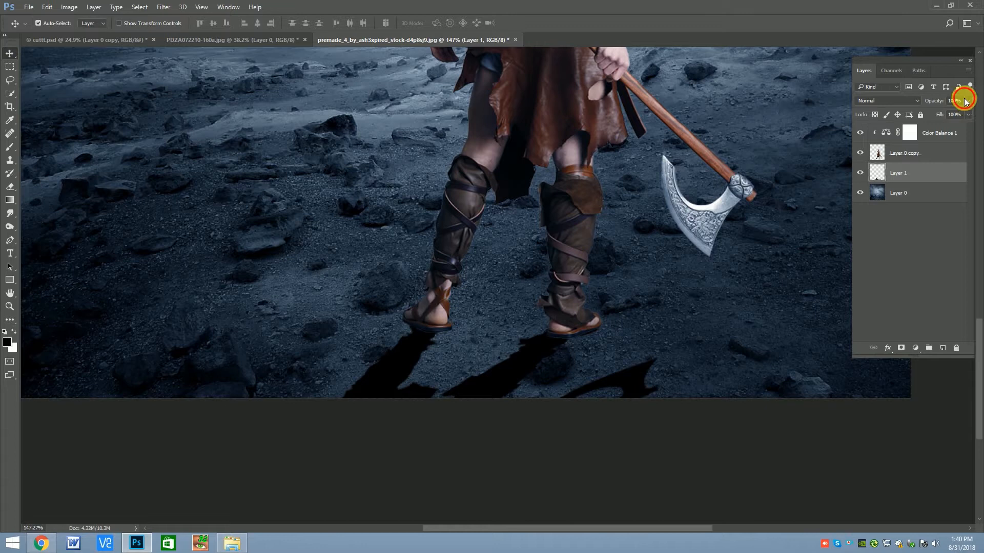
{"action": "left_click_drag", "start_coordinate": [940, 113], "coordinate": [949, 114]}
{"action": "left_click", "coordinate": [164, 6]}
{"action": "mouse_move", "coordinate": [276, 123]}
{"action": "left_click", "coordinate": [328, 164]}
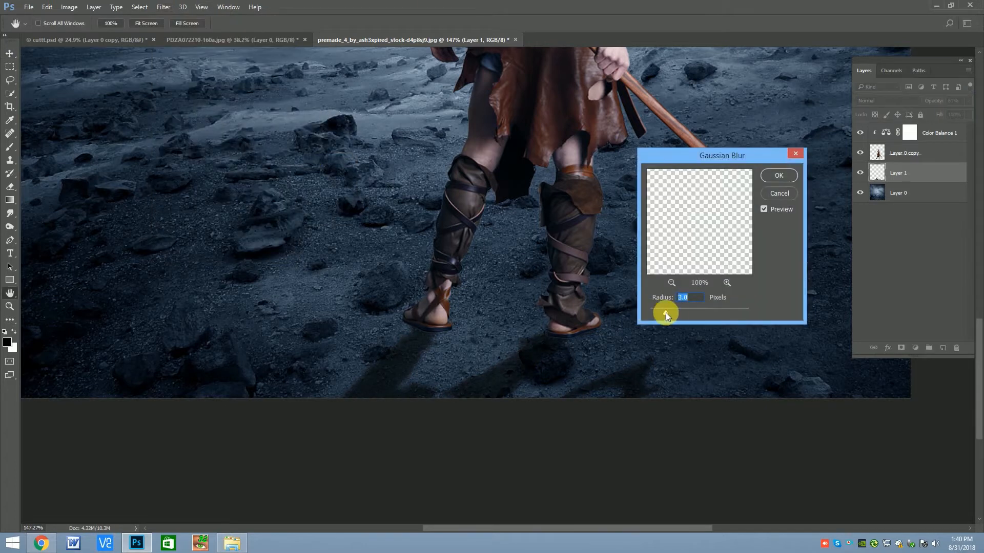
{"action": "left_click", "coordinate": [778, 175]}
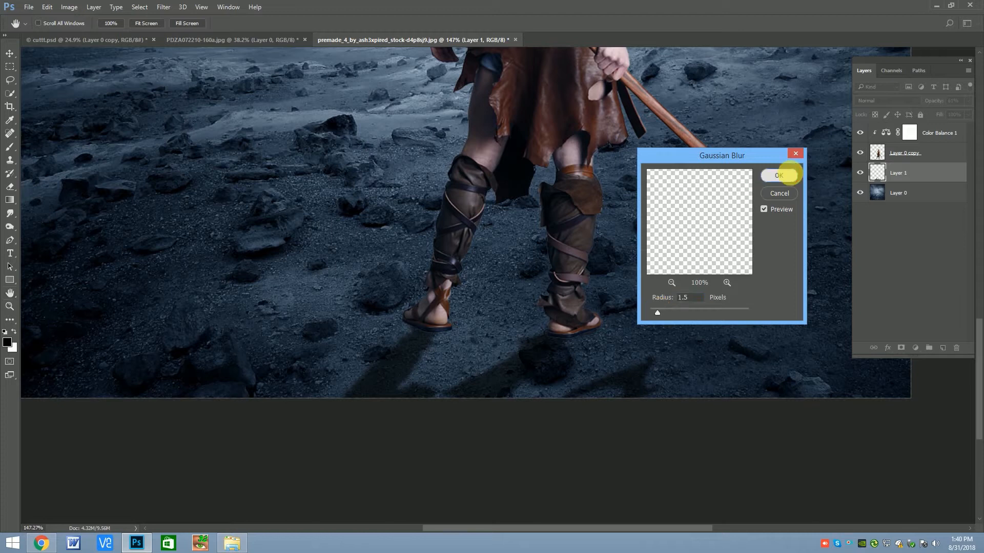
- On a new layer above the cast shadow, paint soft black shading beneath the feet with a size 50 brush at 31% opacity
{"action": "left_click", "coordinate": [10, 147]}
{"action": "scroll", "coordinate": [562, 340], "scroll_direction": "up", "scroll_amount": 3}
{"action": "left_click", "coordinate": [214, 23]}
{"action": "left_click_drag", "start_coordinate": [200, 36], "coordinate": [193, 36]}
{"action": "scroll", "coordinate": [449, 288], "scroll_direction": "down", "scroll_amount": 1}
{"action": "scroll", "coordinate": [449, 288], "scroll_direction": "down", "scroll_amount": 2}
{"action": "key", "text": "bracketright"}
{"action": "key", "text": "bracketright"}
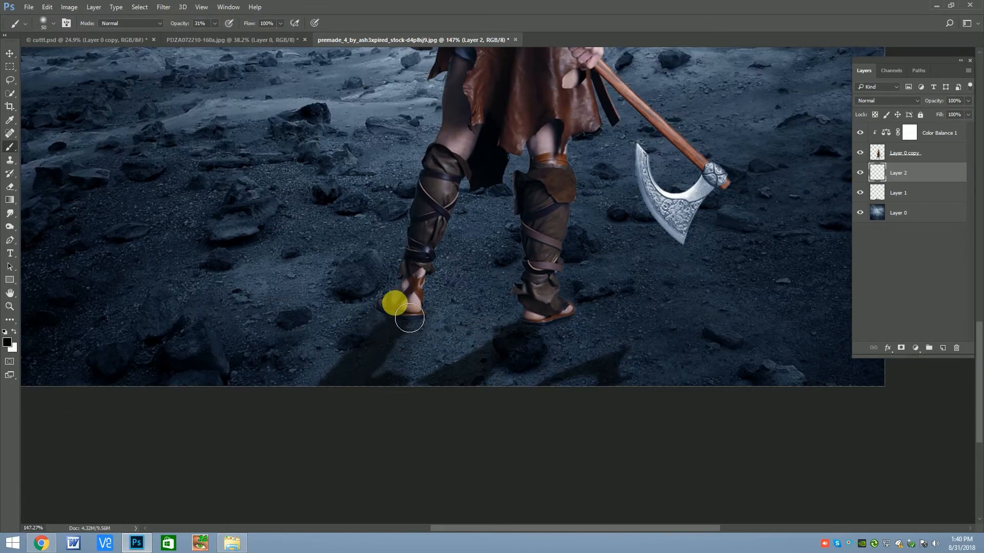
{"action": "mouse_move", "coordinate": [402, 319]}
{"action": "left_mouse_down"}
{"action": "mouse_move", "coordinate": [417, 314]}
{"action": "mouse_move", "coordinate": [325, 410]}
{"action": "mouse_move", "coordinate": [417, 314]}
{"action": "mouse_move", "coordinate": [333, 347]}
{"action": "mouse_move", "coordinate": [433, 328]}
{"action": "mouse_move", "coordinate": [567, 330]}
{"action": "mouse_move", "coordinate": [554, 336]}
{"action": "mouse_move", "coordinate": [580, 322]}
{"action": "mouse_move", "coordinate": [607, 379]}
{"action": "mouse_move", "coordinate": [536, 383]}
{"action": "mouse_move", "coordinate": [517, 350]}
{"action": "mouse_move", "coordinate": [374, 420]}
{"action": "mouse_move", "coordinate": [224, 529]}
{"action": "mouse_move", "coordinate": [439, 345]}
{"action": "mouse_move", "coordinate": [398, 549]}
{"action": "left_mouse_up"}
- Deepen the painted shading beneath and between both feet with the brush opacity raised to 47%
{"action": "key", "text": "bracketleft"}
{"action": "left_click", "coordinate": [214, 24]}
{"action": "key", "text": "bracketright"}
{"action": "key", "text": "bracketright"}
{"action": "key", "text": "bracketright"}
{"action": "key", "text": "bracketleft"}
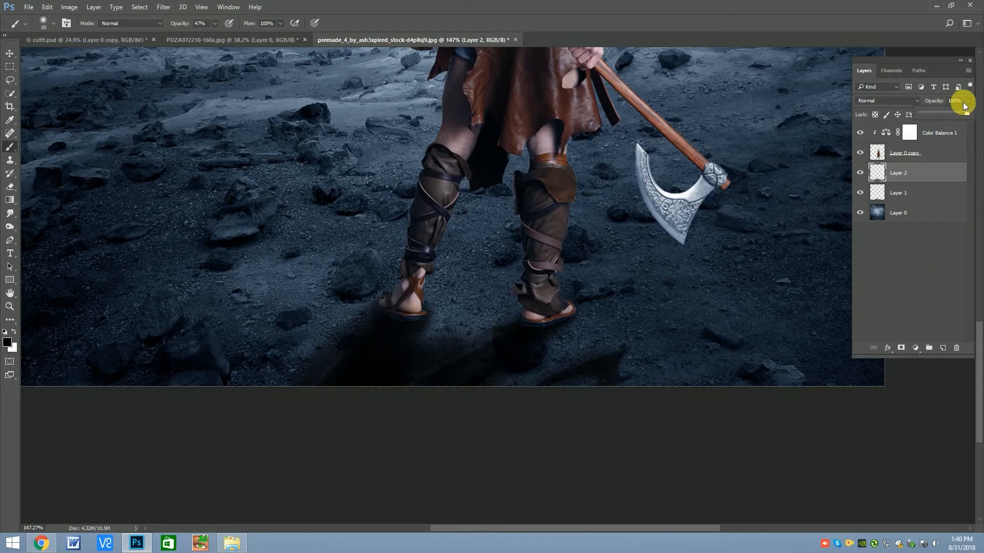
- Reduce the painted shading layer's opacity to 64% and soften it with a Gaussian Blur
{"action": "left_click_drag", "start_coordinate": [949, 111], "coordinate": [949, 111]}
{"action": "left_click", "coordinate": [164, 6]}
{"action": "mouse_move", "coordinate": [169, 114]}
{"action": "left_click", "coordinate": [326, 159]}
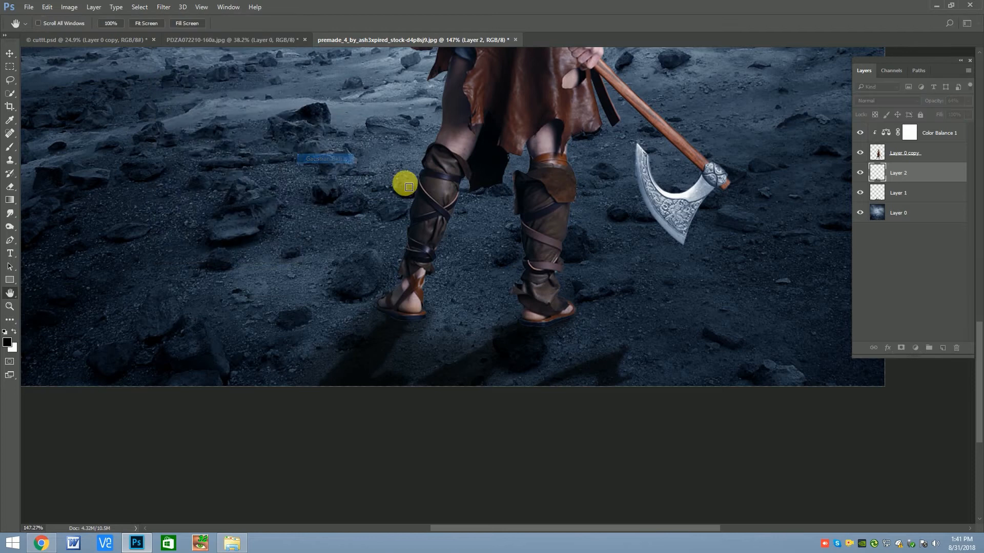
{"action": "left_click_drag", "start_coordinate": [670, 310], "coordinate": [674, 311]}
{"action": "left_click", "coordinate": [778, 175]}
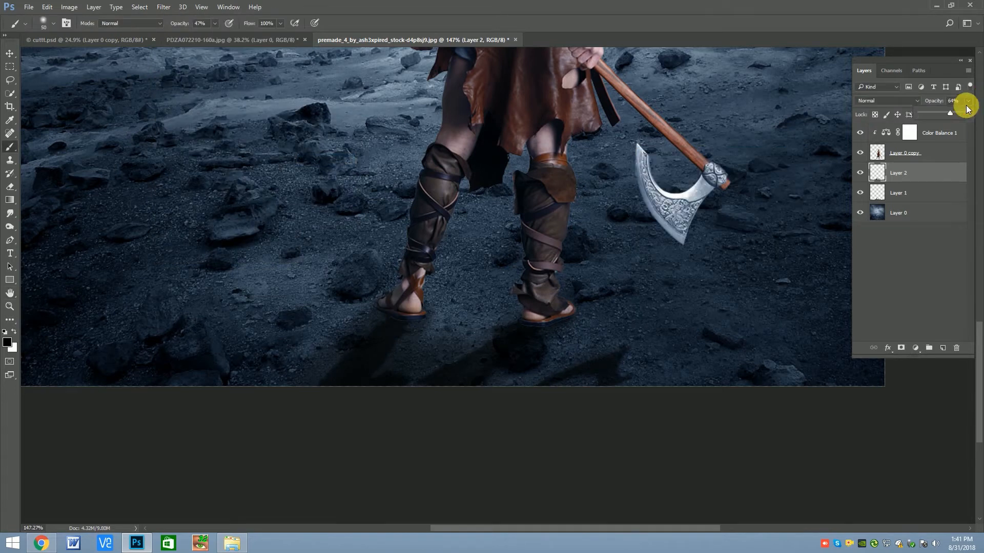
- Erase the excess painted shading beneath and between the warrior's feet with the Eraser
{"action": "left_click", "coordinate": [10, 186]}
{"action": "scroll", "coordinate": [329, 278], "scroll_direction": "down", "scroll_amount": 4}
{"action": "mouse_move", "coordinate": [339, 337]}
{"action": "left_mouse_down"}
{"action": "mouse_move", "coordinate": [434, 282]}
{"action": "mouse_move", "coordinate": [427, 322]}
{"action": "mouse_move", "coordinate": [537, 322]}
{"action": "left_mouse_up"}
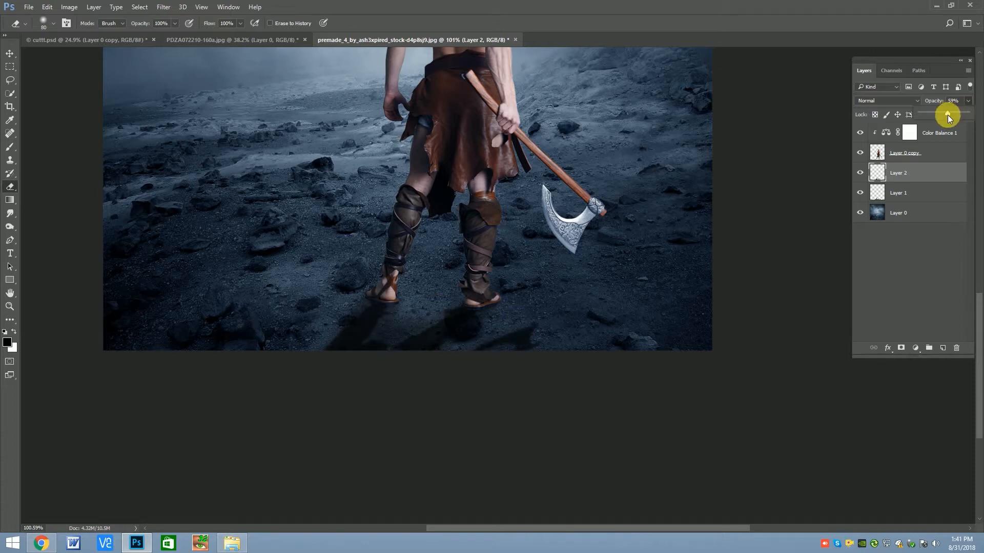
- Toggle the cast shadow layer, Layer 1, off and on to compare, and reduce its opacity to 39%
{"action": "left_click", "coordinate": [905, 192]}
{"action": "left_click", "coordinate": [860, 193]}
{"action": "left_click", "coordinate": [860, 193]}
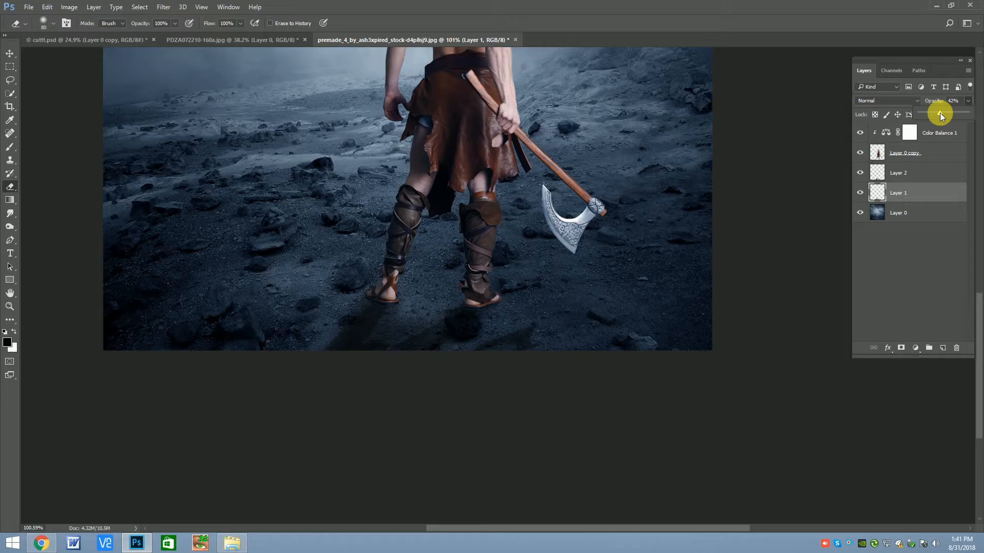
{"action": "left_click_drag", "start_coordinate": [940, 112], "coordinate": [939, 113]}
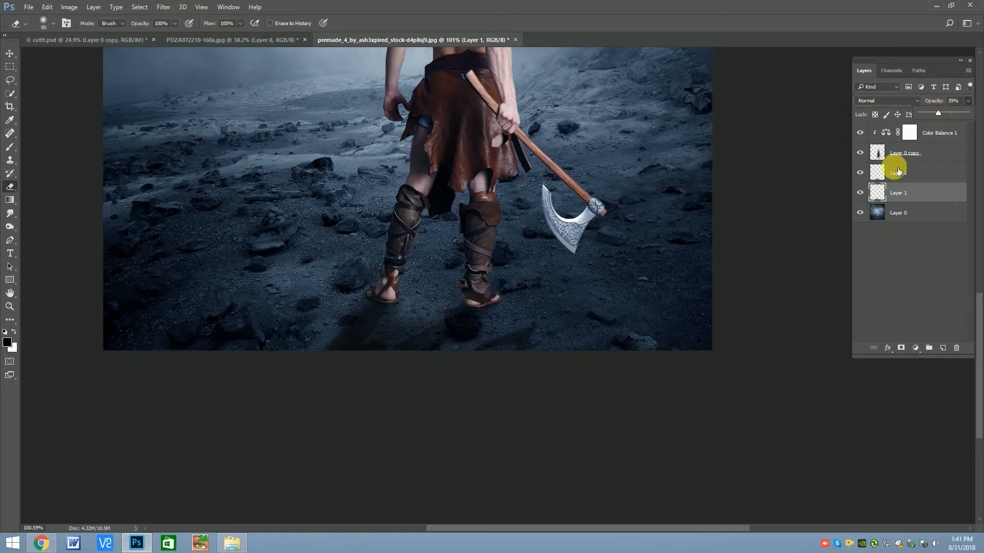
{"action": "scroll", "coordinate": [253, 363], "scroll_direction": "down", "scroll_amount": 1}
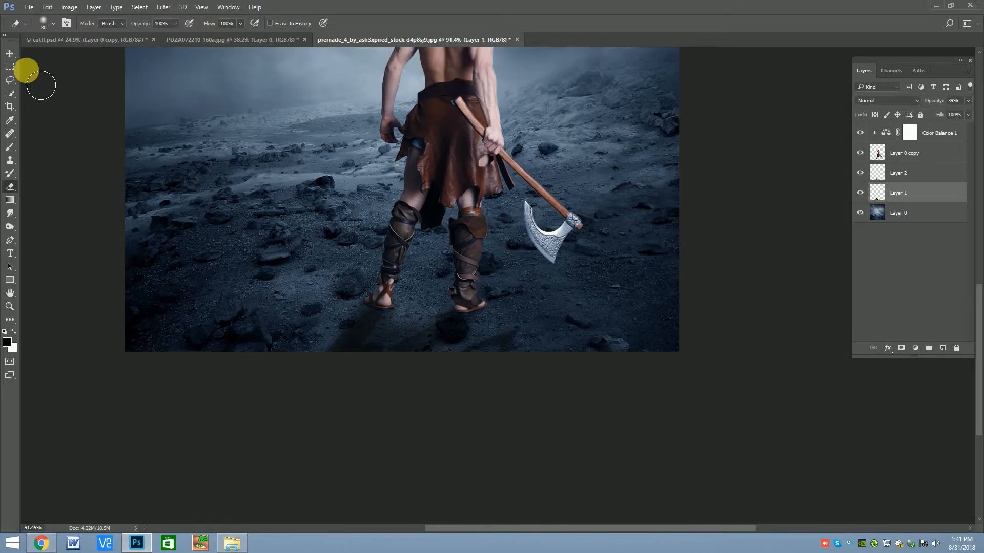
- Compare the image with and without the foot shading on Layer 2, and reduce that layer's opacity to 40%
{"action": "left_click", "coordinate": [9, 54]}
{"action": "scroll", "coordinate": [477, 318], "scroll_direction": "down", "scroll_amount": 3}
{"action": "scroll", "coordinate": [457, 391], "scroll_direction": "up", "scroll_amount": 2}
{"action": "scroll", "coordinate": [475, 327], "scroll_direction": "down", "scroll_amount": 2}
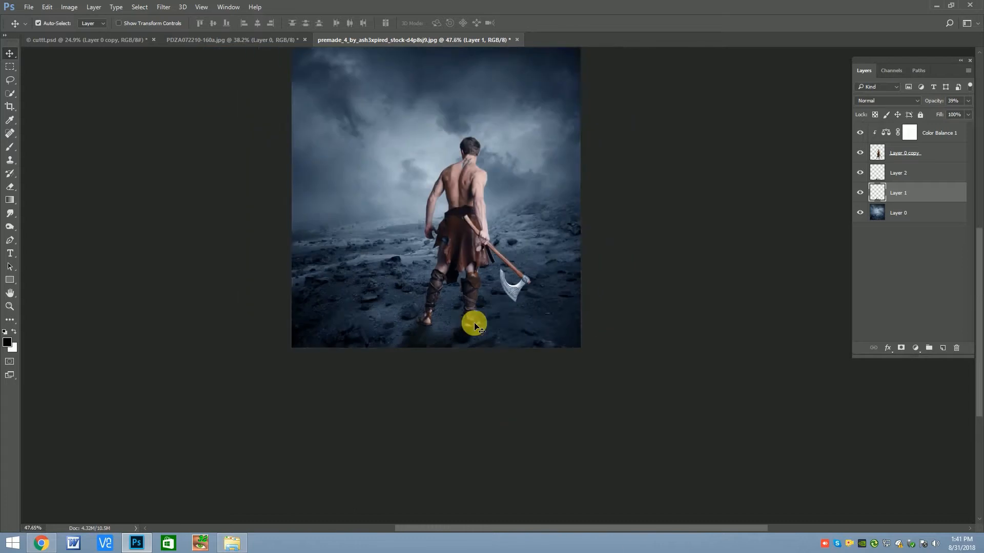
{"action": "scroll", "coordinate": [476, 328], "scroll_direction": "up", "scroll_amount": 2}
{"action": "left_click", "coordinate": [922, 172]}
{"action": "left_click", "coordinate": [860, 174]}
{"action": "left_click", "coordinate": [860, 174]}
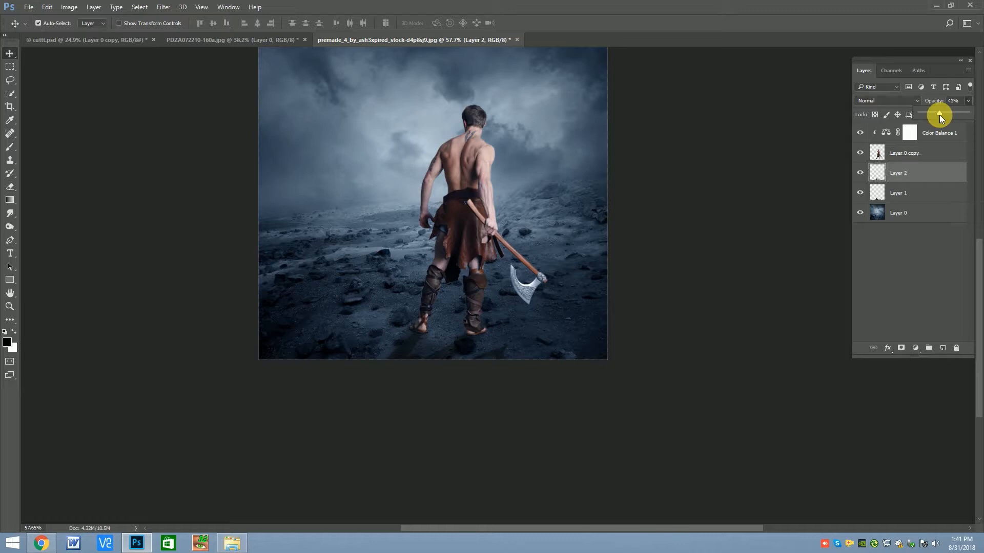
{"action": "left_click_drag", "start_coordinate": [940, 115], "coordinate": [938, 115]}
{"action": "scroll", "coordinate": [406, 377], "scroll_direction": "up", "scroll_amount": 2}
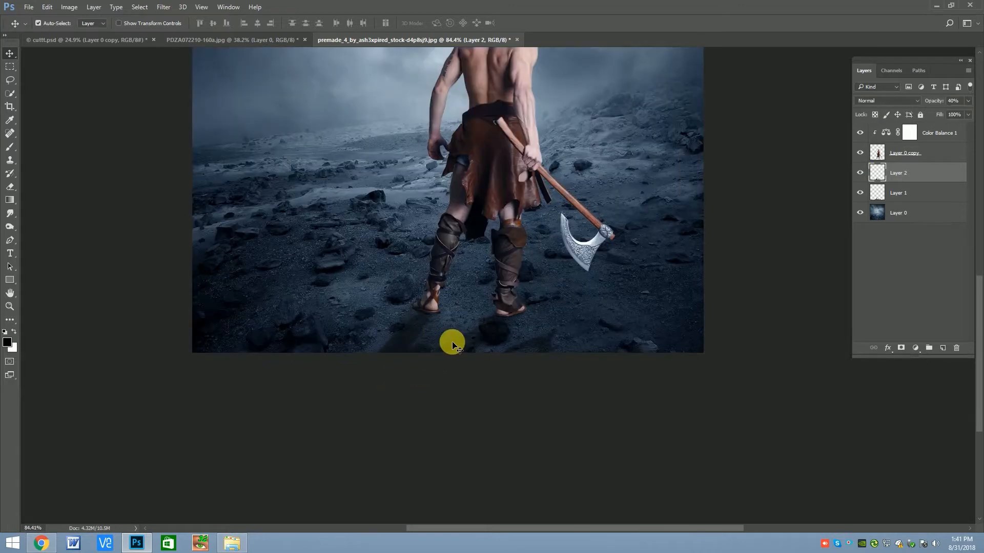
{"action": "scroll", "coordinate": [455, 342], "scroll_direction": "down", "scroll_amount": 2}
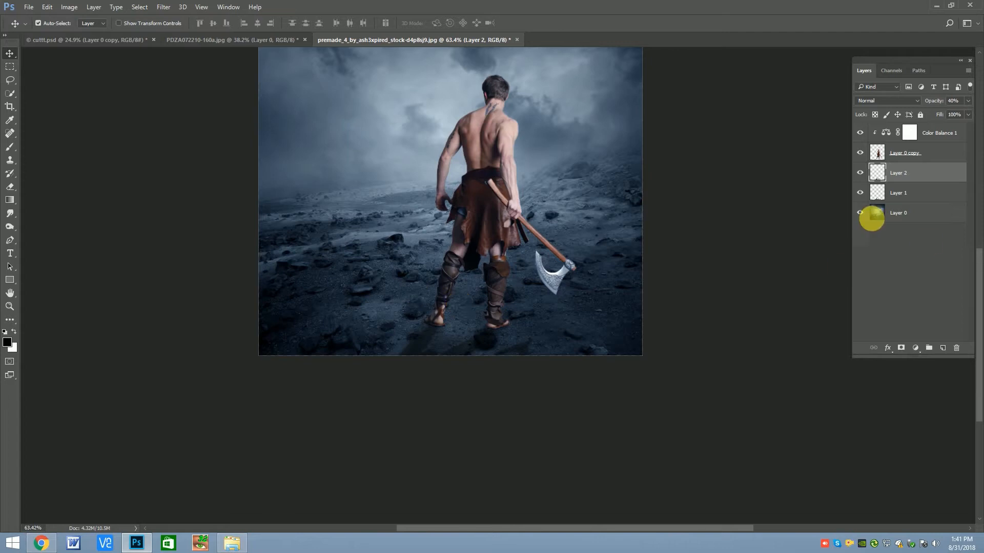
{"action": "scroll", "coordinate": [398, 282], "scroll_direction": "down", "scroll_amount": 2}
{"action": "scroll", "coordinate": [417, 226], "scroll_direction": "up", "scroll_amount": 2}
- Switch to the tiger document, show its original Layer 0 and disable that layer's mask
{"action": "left_click", "coordinate": [464, 195]}
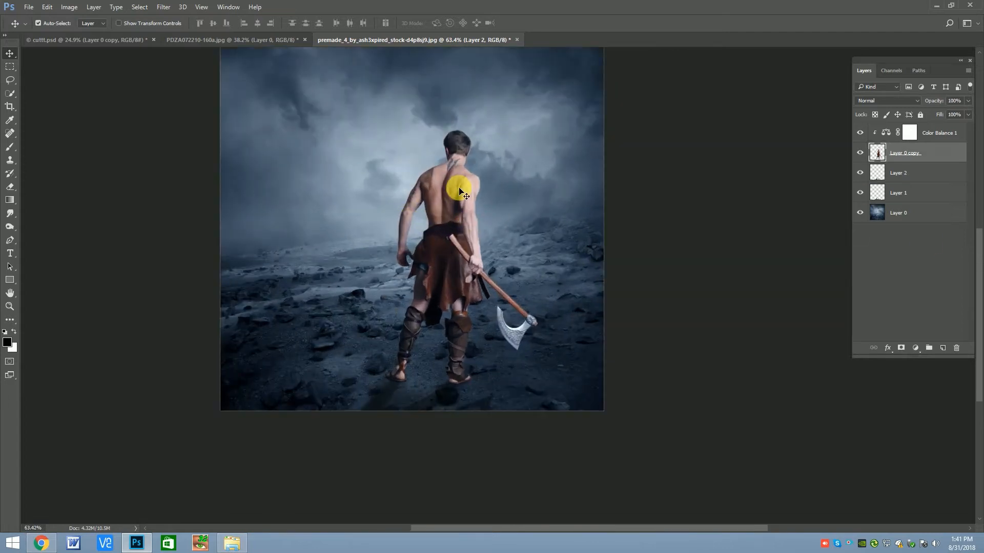
{"action": "scroll", "coordinate": [426, 230], "scroll_direction": "down", "scroll_amount": 1}
{"action": "left_click", "coordinate": [204, 39]}
{"action": "scroll", "coordinate": [516, 230], "scroll_direction": "up", "scroll_amount": 4}
{"action": "left_click", "coordinate": [865, 149]}
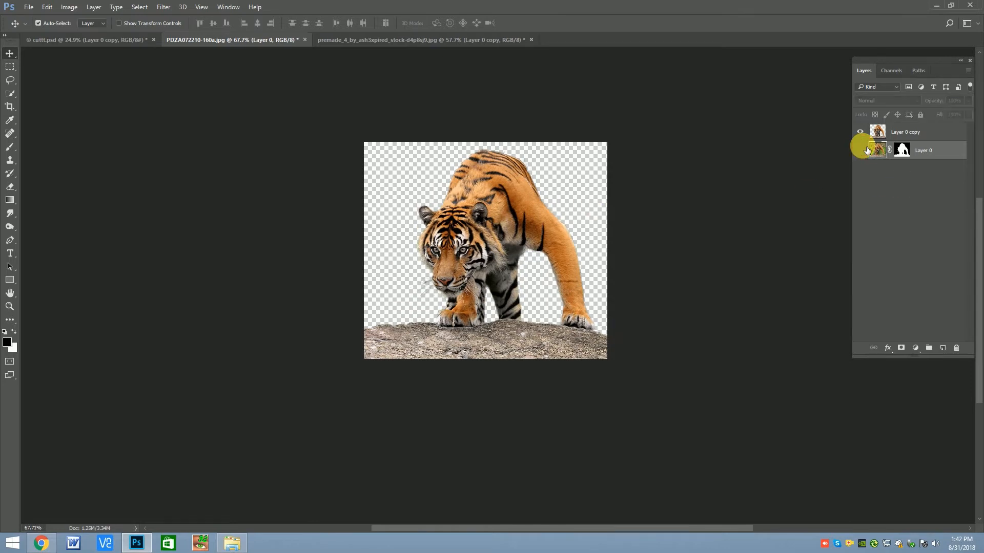
{"action": "left_click", "coordinate": [861, 150]}
{"action": "right_click", "coordinate": [902, 150]}
{"action": "left_click", "coordinate": [905, 154]}
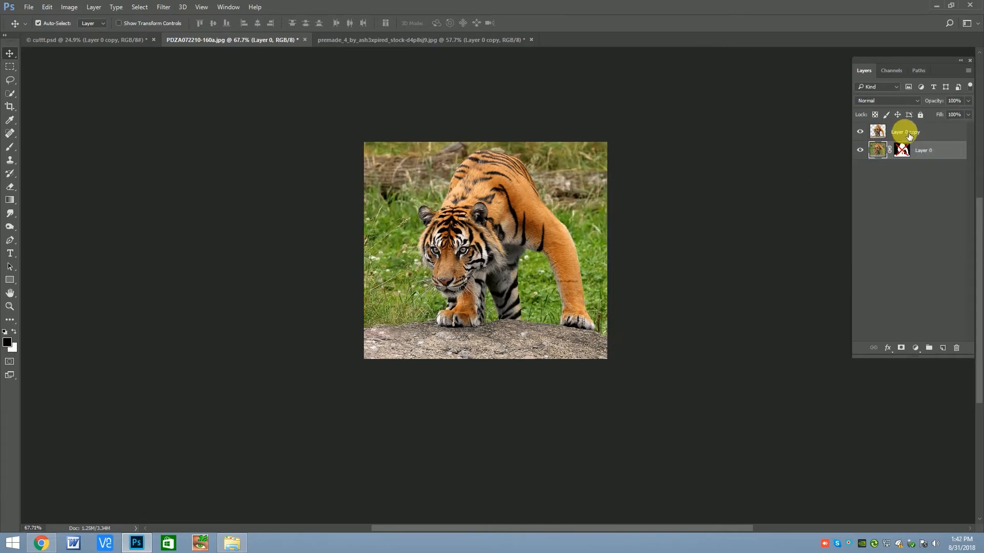
- Duplicate the tiger cut-out layer and merge the duplicate with the cut-out
{"action": "left_click", "coordinate": [911, 135]}
{"action": "key", "text": "ctrl+j"}
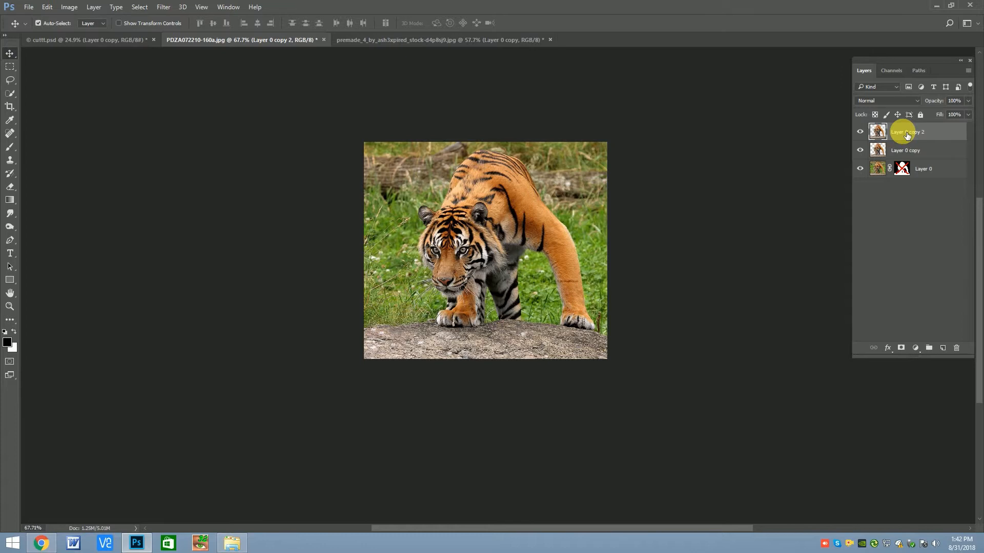
{"action": "left_click", "coordinate": [902, 150], "text": "ctrl"}
{"action": "right_click", "coordinate": [905, 143]}
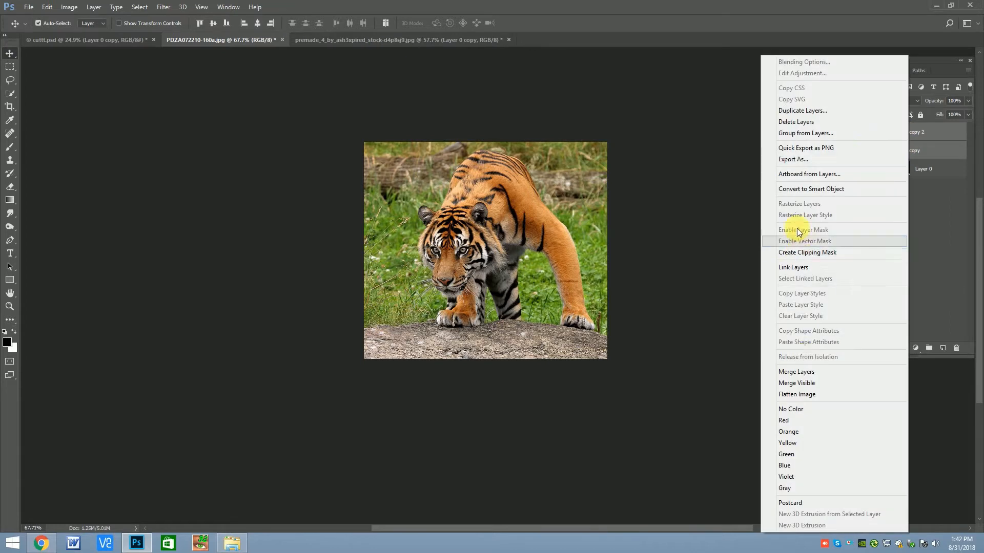
{"action": "left_click", "coordinate": [801, 371]}
- Bring the merged tiger into the landscape document, release its clipping mask, and place it behind the warrior, offset to his left
{"action": "left_click_drag", "start_coordinate": [902, 149], "coordinate": [411, 225]}
{"action": "left_click_drag", "start_coordinate": [921, 151], "coordinate": [918, 137]}
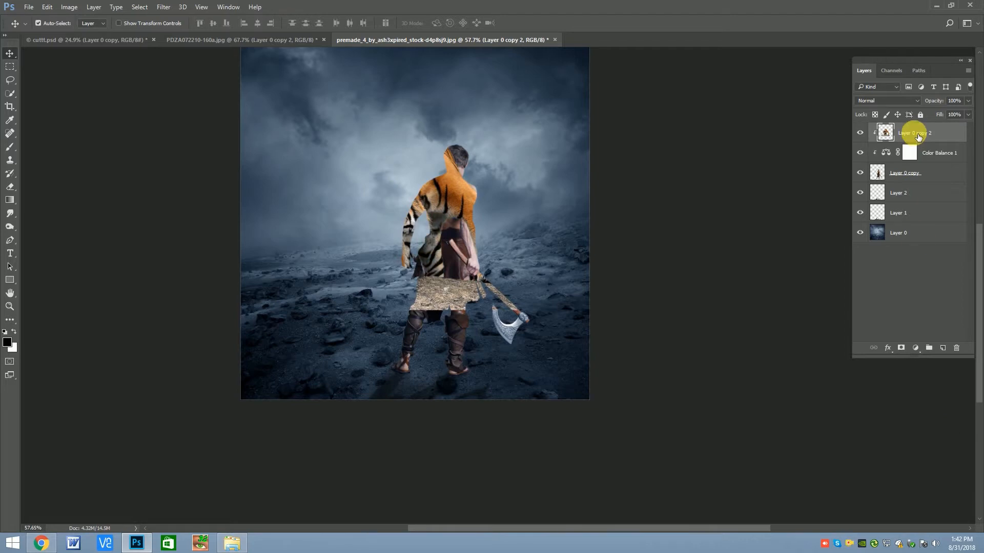
{"action": "left_click", "coordinate": [923, 149], "text": "alt"}
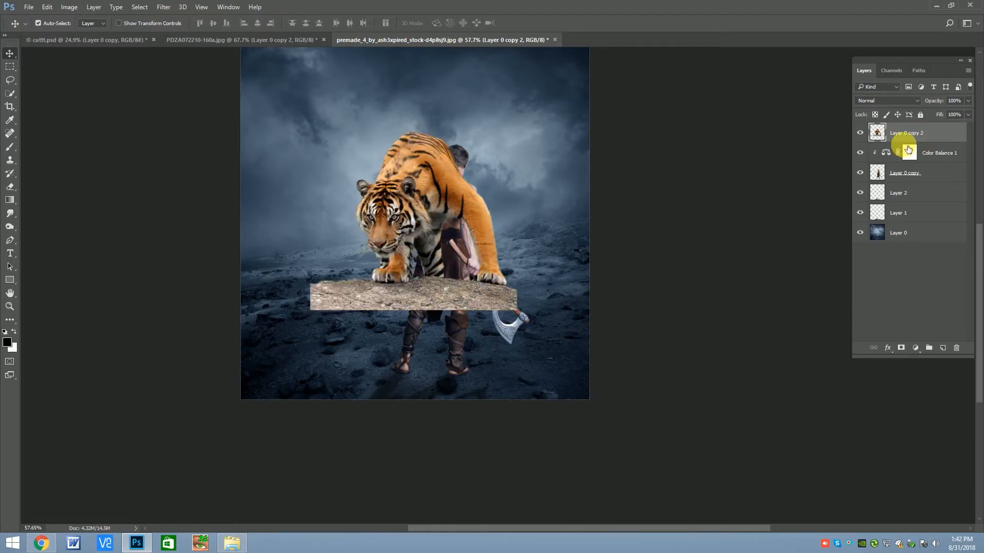
{"action": "left_click_drag", "start_coordinate": [910, 134], "coordinate": [909, 199]}
{"action": "left_click_drag", "start_coordinate": [410, 174], "coordinate": [376, 169]}
- Convert the tiger layer to a smart object and flip it horizontally
{"action": "right_click", "coordinate": [902, 191]}
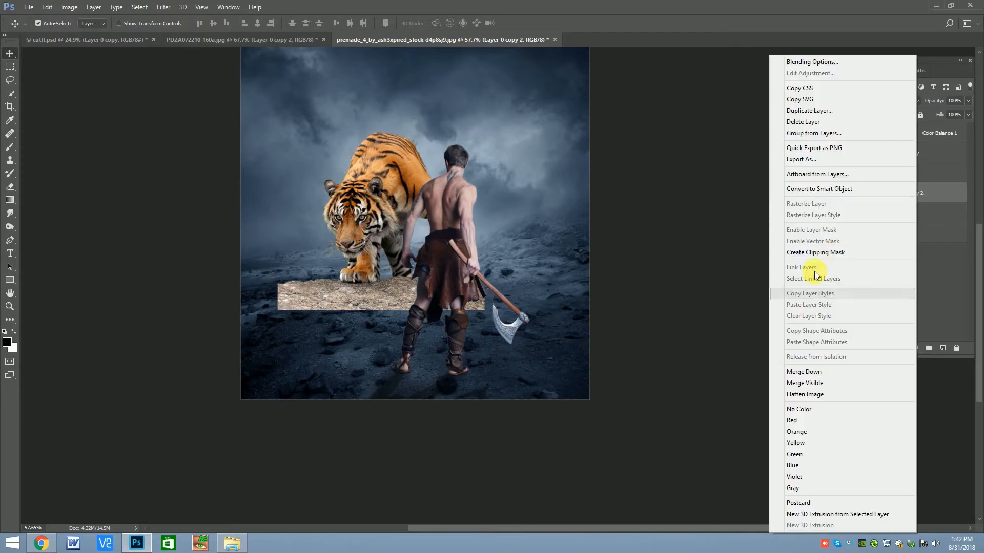
{"action": "left_click", "coordinate": [818, 188]}
{"action": "key", "text": "ctrl+t"}
{"action": "right_click", "coordinate": [379, 205]}
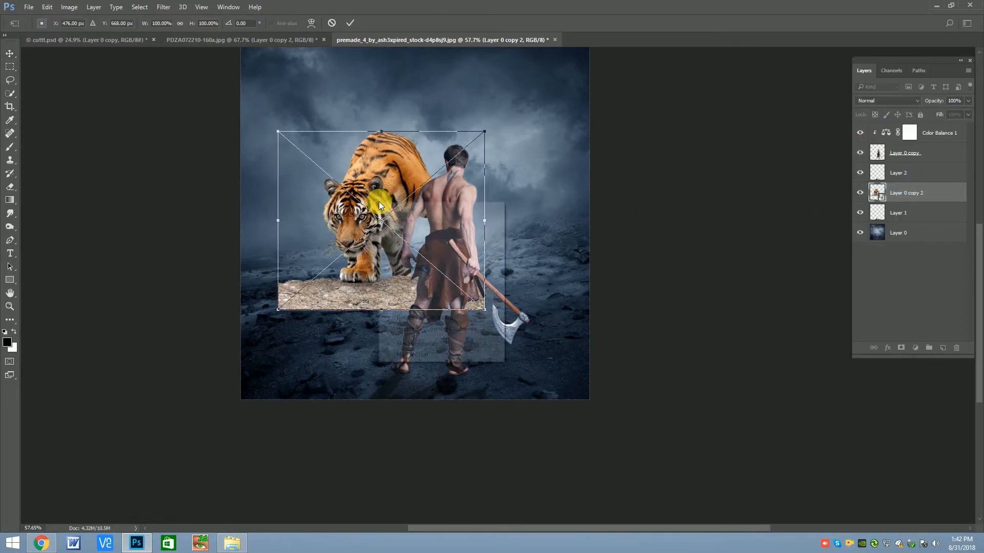
{"action": "left_click", "coordinate": [418, 342]}
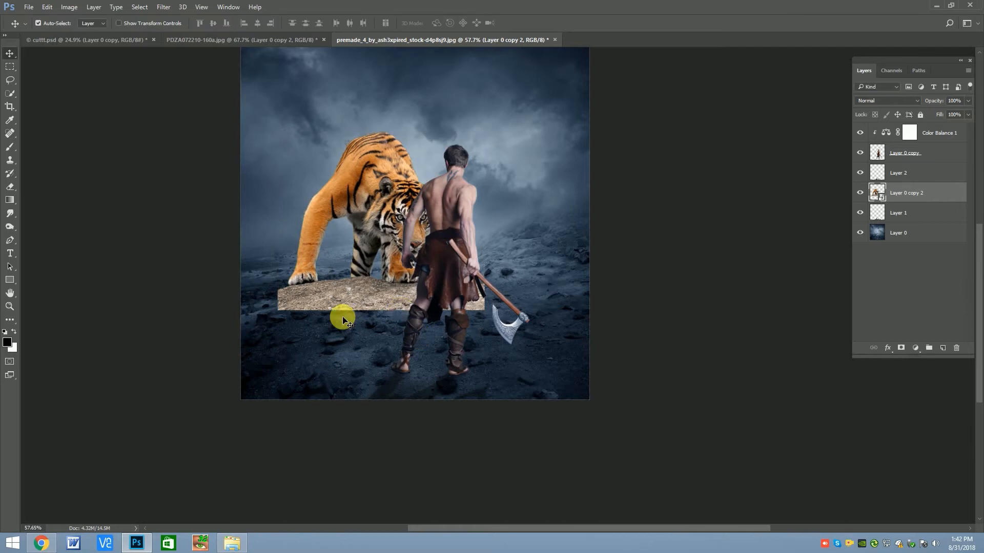
- Scale the tiger down slightly and position it to the warrior's left
{"action": "scroll", "coordinate": [386, 242], "scroll_direction": "down", "scroll_amount": 2}
{"action": "scroll", "coordinate": [369, 248], "scroll_direction": "up", "scroll_amount": 3}
{"action": "left_click_drag", "start_coordinate": [493, 131], "coordinate": [472, 178]}
{"action": "left_click_drag", "start_coordinate": [417, 304], "coordinate": [393, 252]}
{"action": "key", "text": "Return"}
{"action": "scroll", "coordinate": [436, 254], "scroll_direction": "down", "scroll_amount": 4}
{"action": "scroll", "coordinate": [393, 255], "scroll_direction": "up", "scroll_amount": 1}
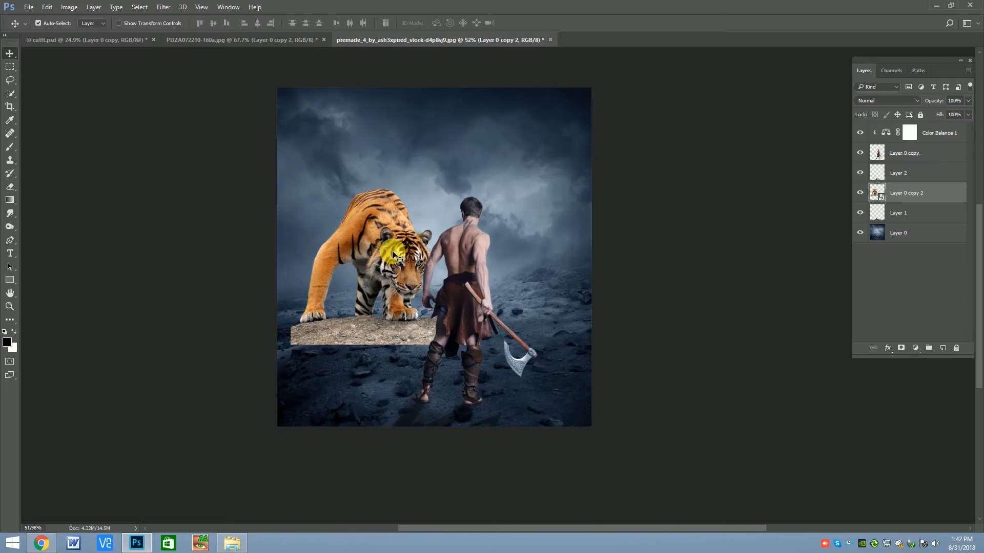
- Shrink the tiger further and lower it so its head sits close beside the warrior's left arm
{"action": "left_click_drag", "start_coordinate": [392, 251], "coordinate": [400, 260]}
{"action": "key", "text": "ctrl+t"}
{"action": "left_click_drag", "start_coordinate": [479, 196], "coordinate": [488, 175]}
{"action": "left_click_drag", "start_coordinate": [472, 236], "coordinate": [465, 269]}
{"action": "left_click_drag", "start_coordinate": [489, 184], "coordinate": [465, 205]}
{"action": "left_click_drag", "start_coordinate": [456, 239], "coordinate": [454, 250]}
{"action": "key", "text": "Return"}
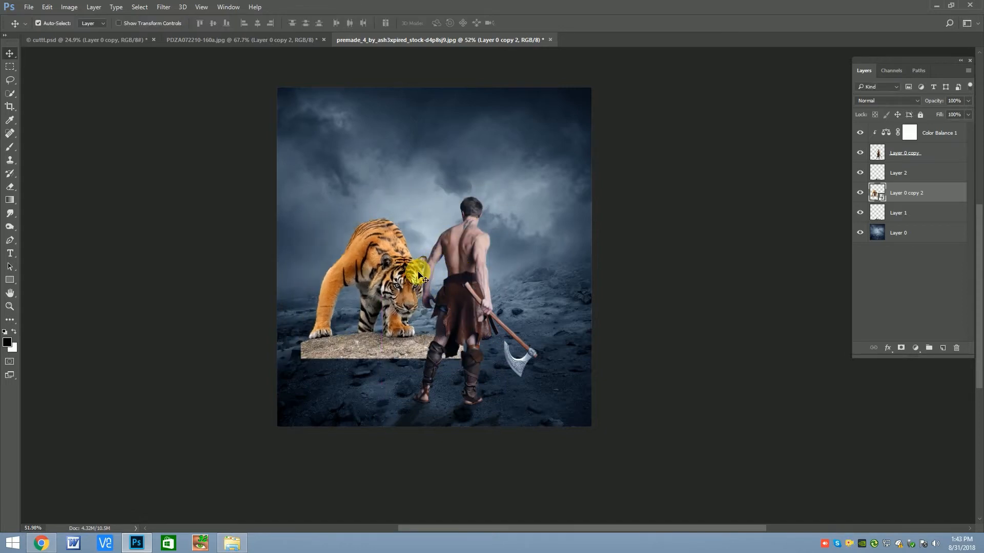
- Add a layer mask to the tiger layer and paint out the rock beneath its paws with a soft black brush at 100% opacity
{"action": "scroll", "coordinate": [362, 371], "scroll_direction": "up", "scroll_amount": 4}
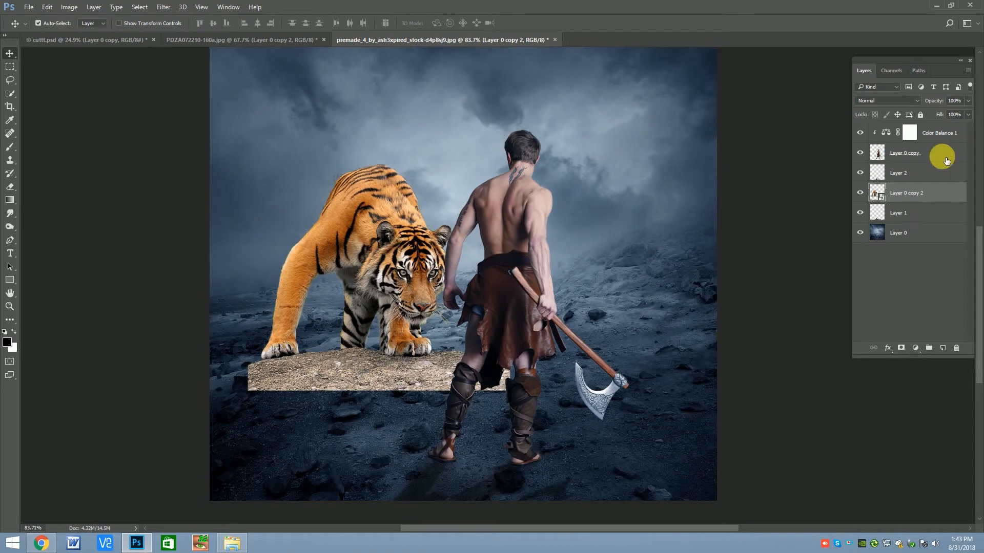
{"action": "left_click", "coordinate": [901, 348]}
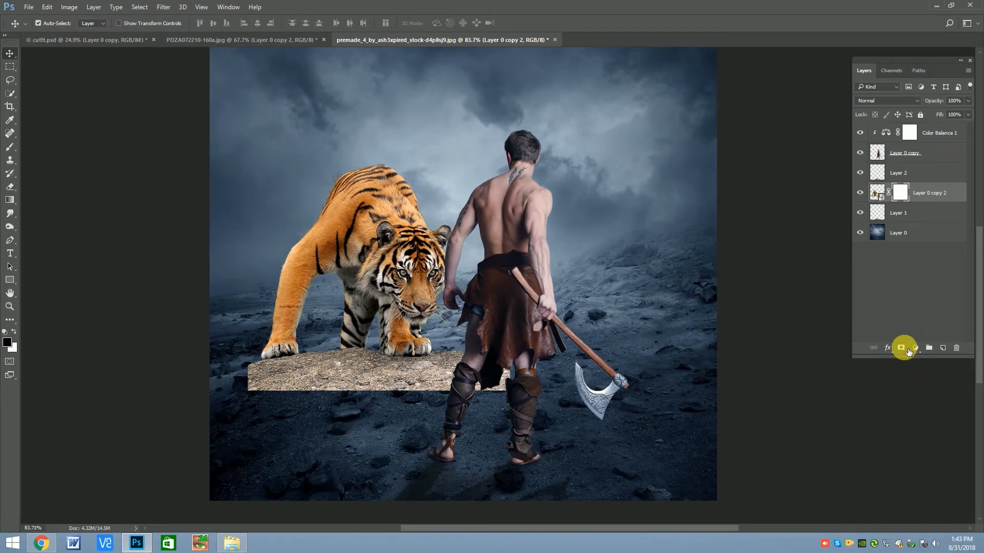
{"action": "left_click", "coordinate": [10, 186]}
{"action": "scroll", "coordinate": [246, 391], "scroll_direction": "up", "scroll_amount": 2}
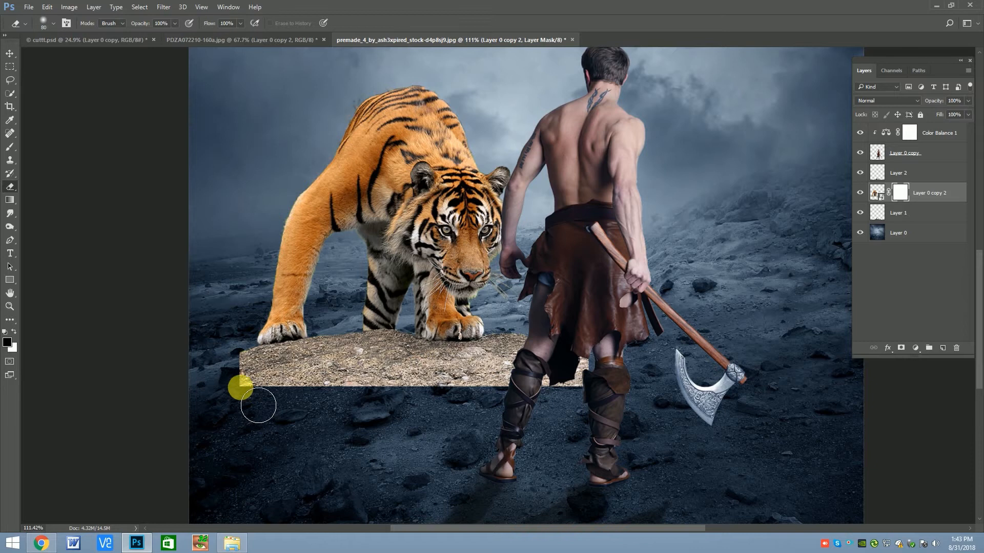
{"action": "left_click", "coordinate": [9, 147]}
{"action": "left_click_drag", "start_coordinate": [187, 29], "coordinate": [217, 34]}
{"action": "key", "text": "bracketright"}
{"action": "key", "text": "bracketright"}
{"action": "mouse_move", "coordinate": [241, 357]}
{"action": "left_mouse_down"}
{"action": "mouse_move", "coordinate": [297, 416]}
{"action": "mouse_move", "coordinate": [373, 404]}
{"action": "mouse_move", "coordinate": [661, 420]}
{"action": "mouse_move", "coordinate": [600, 397]}
{"action": "mouse_move", "coordinate": [593, 362]}
{"action": "mouse_move", "coordinate": [522, 312]}
{"action": "mouse_move", "coordinate": [543, 345]}
{"action": "mouse_move", "coordinate": [474, 400]}
{"action": "mouse_move", "coordinate": [349, 409]}
{"action": "mouse_move", "coordinate": [297, 395]}
{"action": "mouse_move", "coordinate": [379, 404]}
{"action": "mouse_move", "coordinate": [356, 366]}
{"action": "mouse_move", "coordinate": [257, 389]}
{"action": "mouse_move", "coordinate": [314, 383]}
{"action": "mouse_move", "coordinate": [465, 395]}
{"action": "left_mouse_up"}
{"action": "key", "text": "bracketright"}
{"action": "key", "text": "bracketright"}
{"action": "key", "text": "bracketright"}
{"action": "key", "text": "bracketright"}
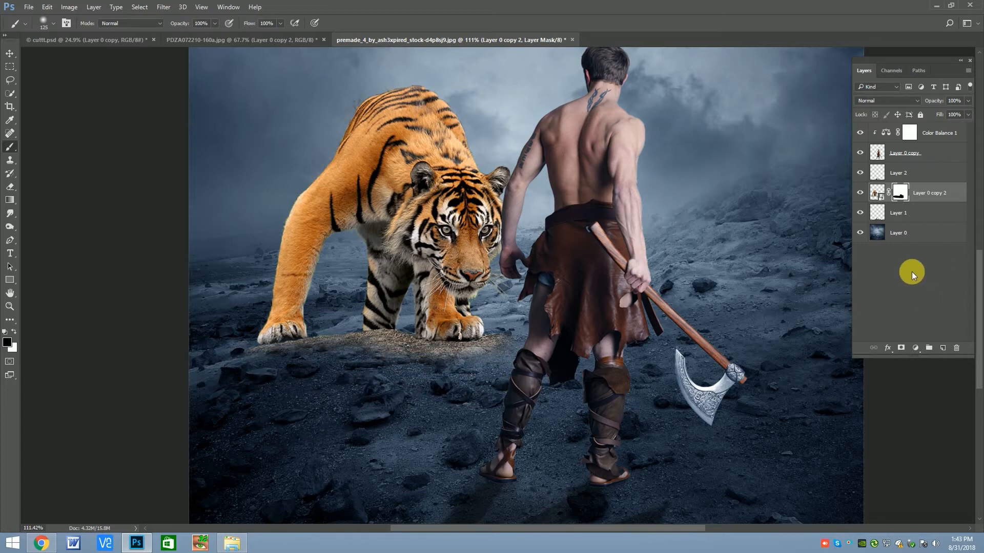
{"action": "left_click", "coordinate": [915, 348]}
{"action": "left_click", "coordinate": [892, 259]}
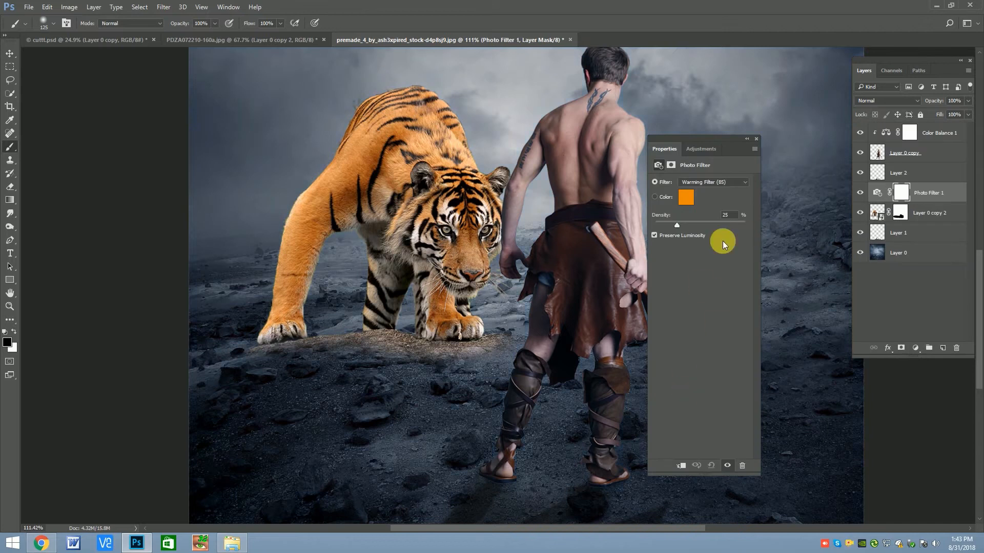
{"action": "left_click", "coordinate": [756, 140]}
{"action": "left_click_drag", "start_coordinate": [940, 193], "coordinate": [956, 348]}
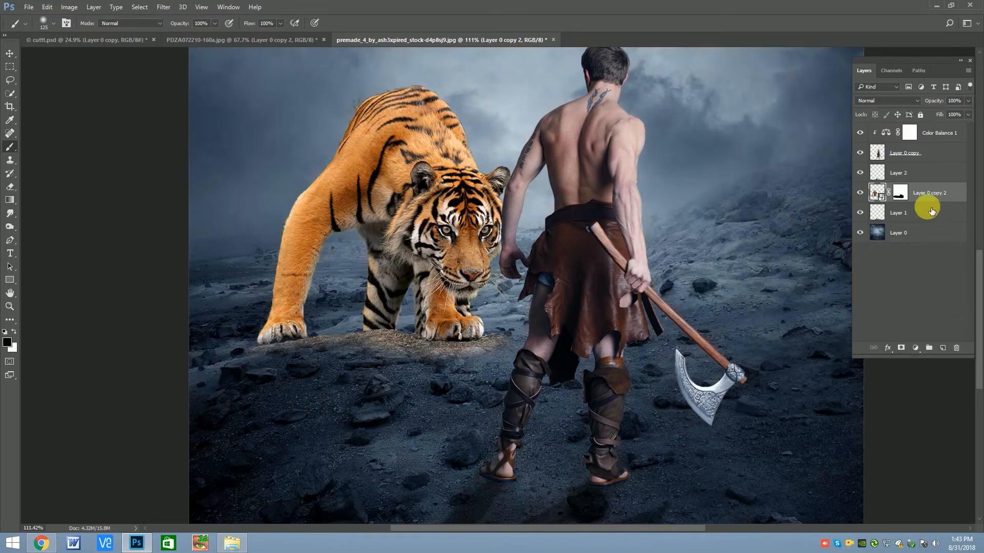
- Clip a Color Balance adjustment to the tiger with midtones at Cyan-Red -32, Magenta-Green +6 and Yellow-Blue +40
{"action": "left_click", "coordinate": [917, 348]}
{"action": "left_click", "coordinate": [903, 235]}
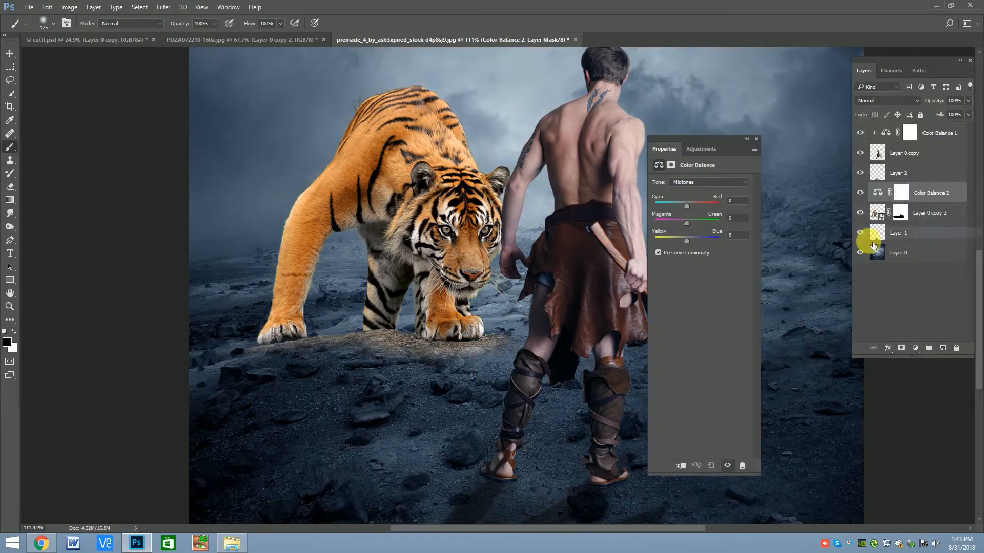
{"action": "left_click", "coordinate": [681, 464]}
{"action": "left_click_drag", "start_coordinate": [694, 241], "coordinate": [699, 241]}
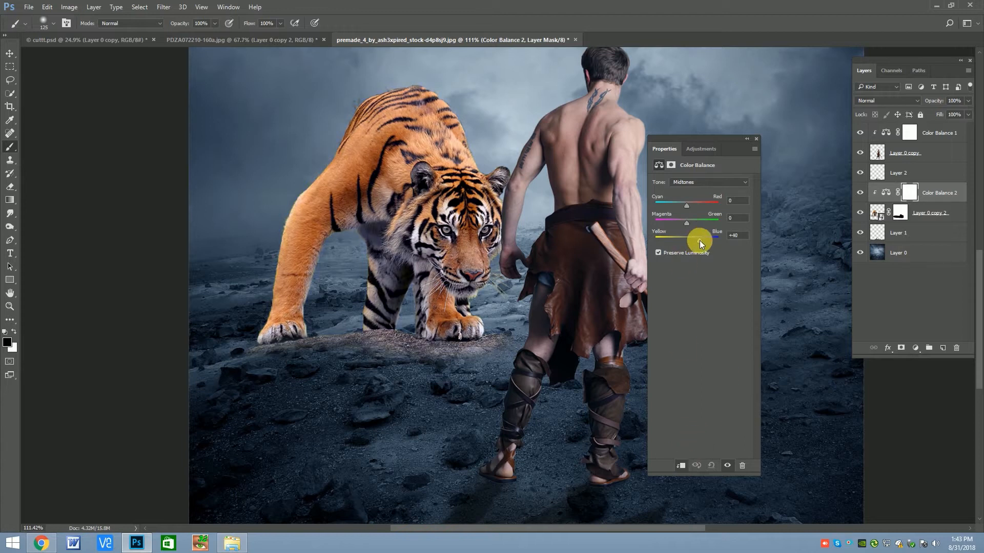
{"action": "left_click_drag", "start_coordinate": [681, 205], "coordinate": [677, 205]}
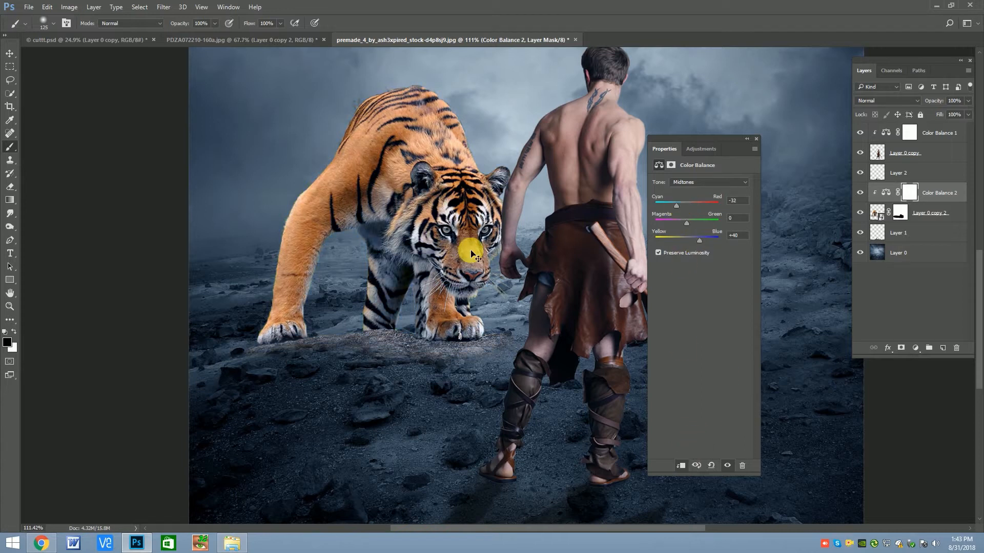
{"action": "scroll", "coordinate": [477, 260], "scroll_direction": "down", "scroll_amount": 1}
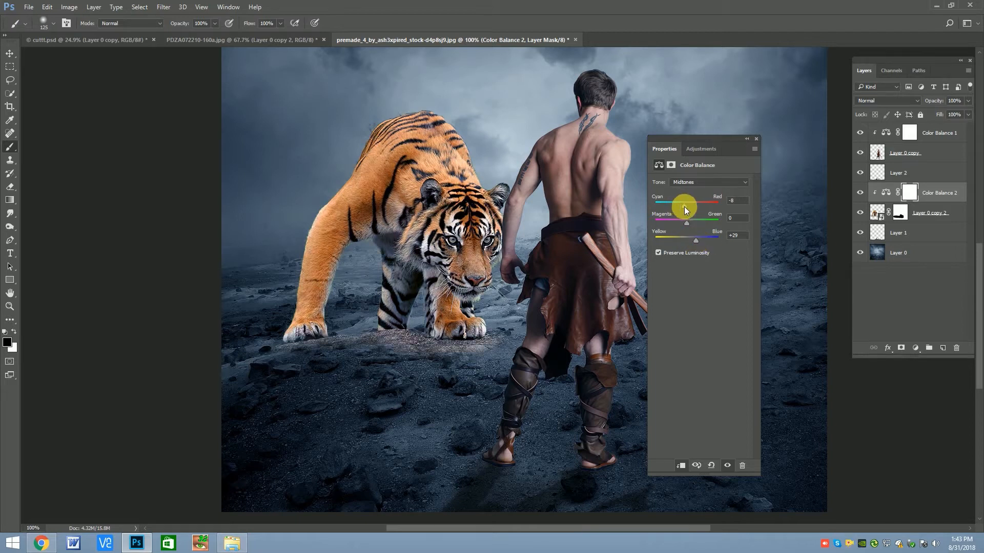
{"action": "left_click_drag", "start_coordinate": [700, 239], "coordinate": [676, 206]}
{"action": "scroll", "coordinate": [385, 279], "scroll_direction": "down", "scroll_amount": 4}
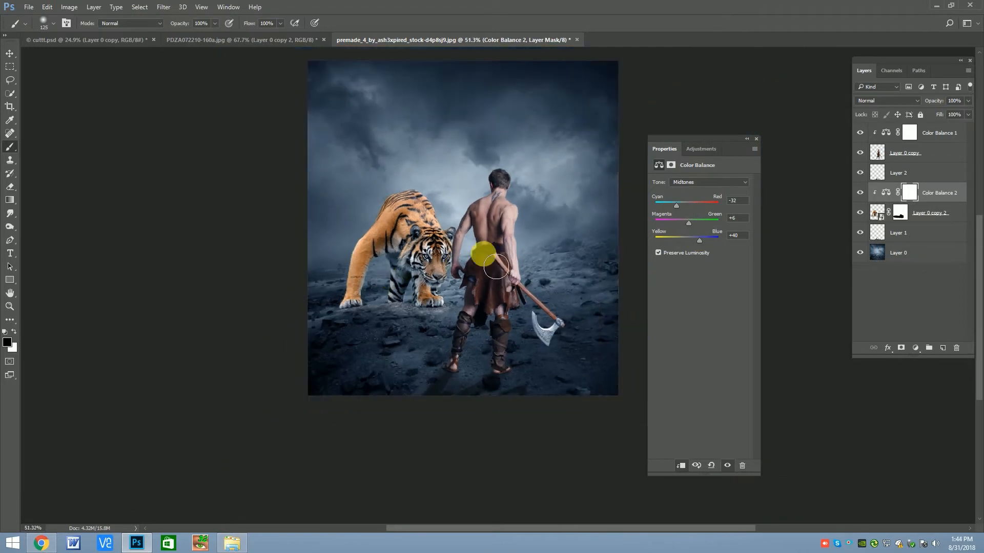
{"action": "left_click", "coordinate": [757, 138]}
- Blend the remaining rock edge under the tiger's paws on its layer mask with a smaller black brush at 49% opacity
{"action": "scroll", "coordinate": [417, 292], "scroll_direction": "up", "scroll_amount": 5}
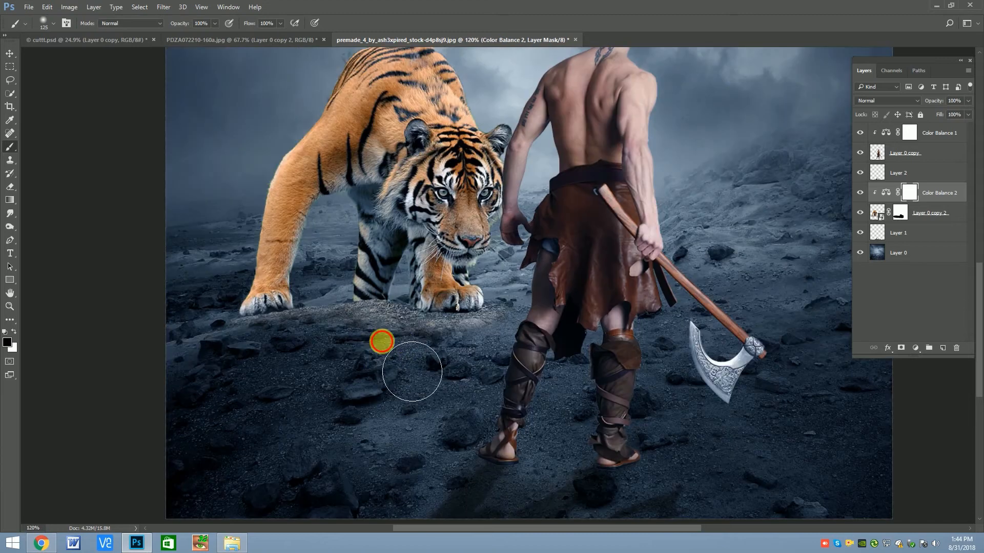
{"action": "left_click", "coordinate": [900, 212]}
{"action": "key", "text": "bracketleft"}
{"action": "key", "text": "bracketleft"}
{"action": "left_click", "coordinate": [215, 24]}
{"action": "left_click", "coordinate": [198, 35]}
{"action": "key", "text": "bracketleft"}
{"action": "key", "text": "bracketleft"}
{"action": "key", "text": "bracketleft"}
{"action": "mouse_move", "coordinate": [374, 320]}
{"action": "left_mouse_down"}
{"action": "mouse_move", "coordinate": [478, 335]}
{"action": "mouse_move", "coordinate": [347, 321]}
{"action": "mouse_move", "coordinate": [229, 333]}
{"action": "mouse_move", "coordinate": [393, 317]}
{"action": "mouse_move", "coordinate": [483, 330]}
{"action": "mouse_move", "coordinate": [498, 320]}
{"action": "mouse_move", "coordinate": [355, 318]}
{"action": "mouse_move", "coordinate": [270, 331]}
{"action": "mouse_move", "coordinate": [342, 322]}
{"action": "left_mouse_up"}
{"action": "key", "text": "bracketright"}
{"action": "scroll", "coordinate": [421, 336], "scroll_direction": "down", "scroll_amount": 8}
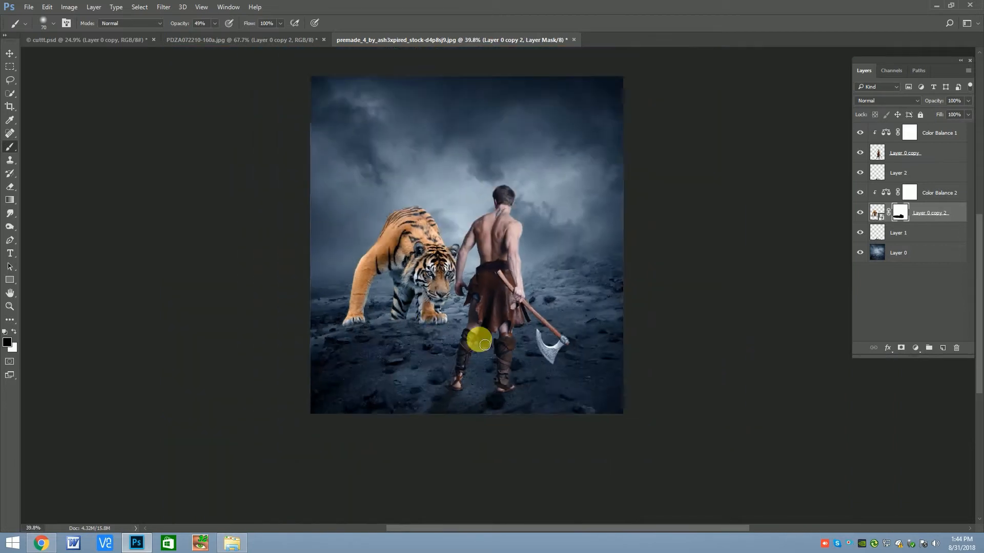
- Clip another Color Balance adjustment to the tiger, shifting its midtones slightly toward cyan and more toward blue with Magenta-Green at 0
{"action": "key", "text": "v"}
{"action": "scroll", "coordinate": [459, 252], "scroll_direction": "up", "scroll_amount": 4}
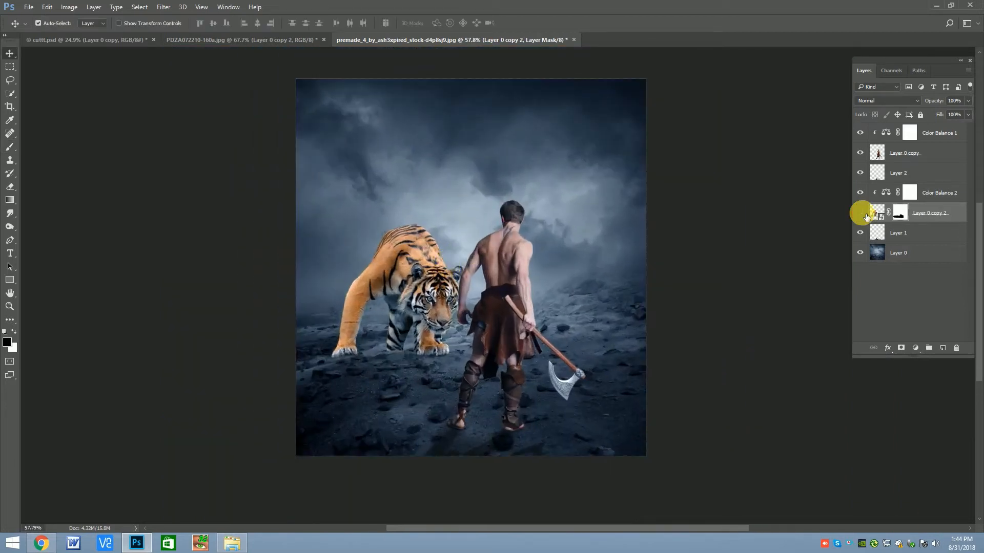
{"action": "left_click", "coordinate": [914, 193]}
{"action": "left_click", "coordinate": [915, 348]}
{"action": "left_click", "coordinate": [896, 234]}
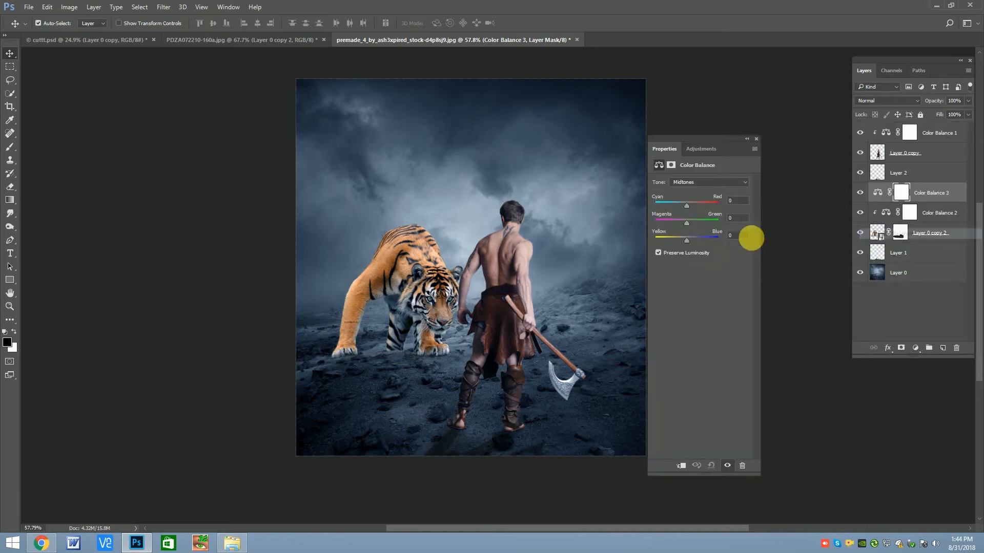
{"action": "left_click", "coordinate": [681, 465]}
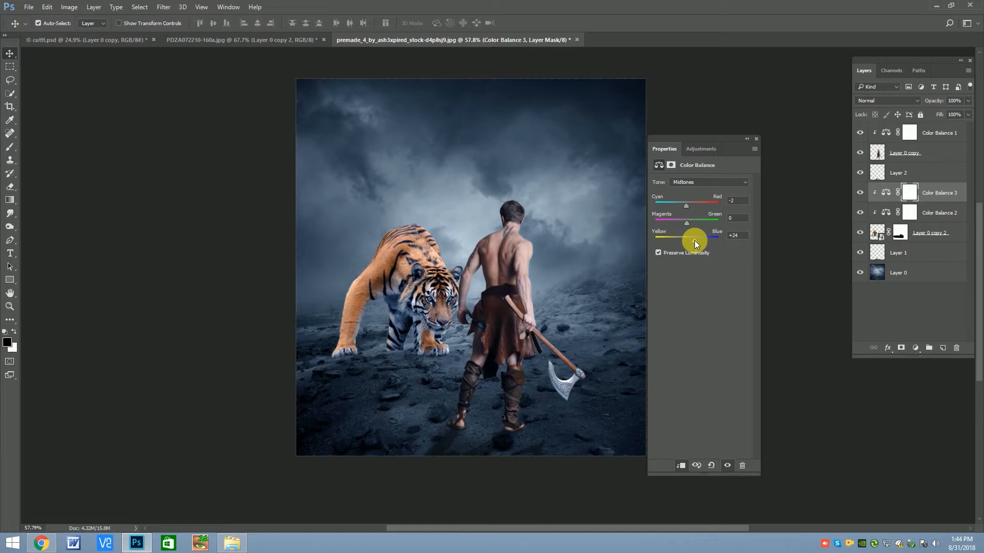
{"action": "left_click_drag", "start_coordinate": [685, 205], "coordinate": [682, 223]}
{"action": "left_click", "coordinate": [747, 220]}
{"action": "type", "text": "0"}
{"action": "left_click_drag", "start_coordinate": [690, 240], "coordinate": [693, 230]}
{"action": "left_click", "coordinate": [756, 138]}
- Clip a Hue/Saturation adjustment to the tiger with hue about -2 and saturation about -16
{"action": "left_click", "coordinate": [915, 348]}
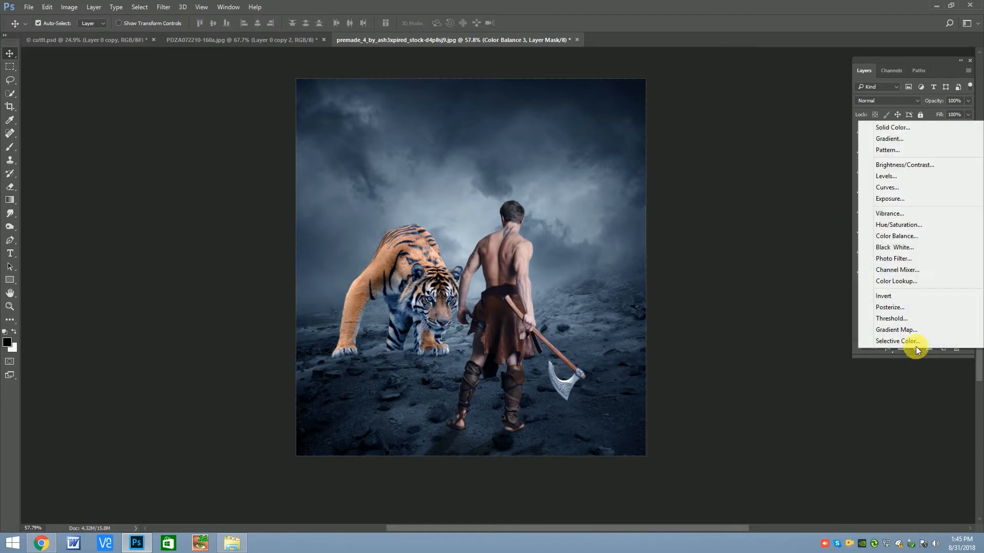
{"action": "left_click", "coordinate": [914, 225]}
{"action": "left_click", "coordinate": [682, 466]}
{"action": "mouse_move", "coordinate": [700, 220]}
{"action": "left_mouse_down"}
{"action": "mouse_move", "coordinate": [712, 216]}
{"action": "mouse_move", "coordinate": [699, 217]}
{"action": "left_mouse_up"}
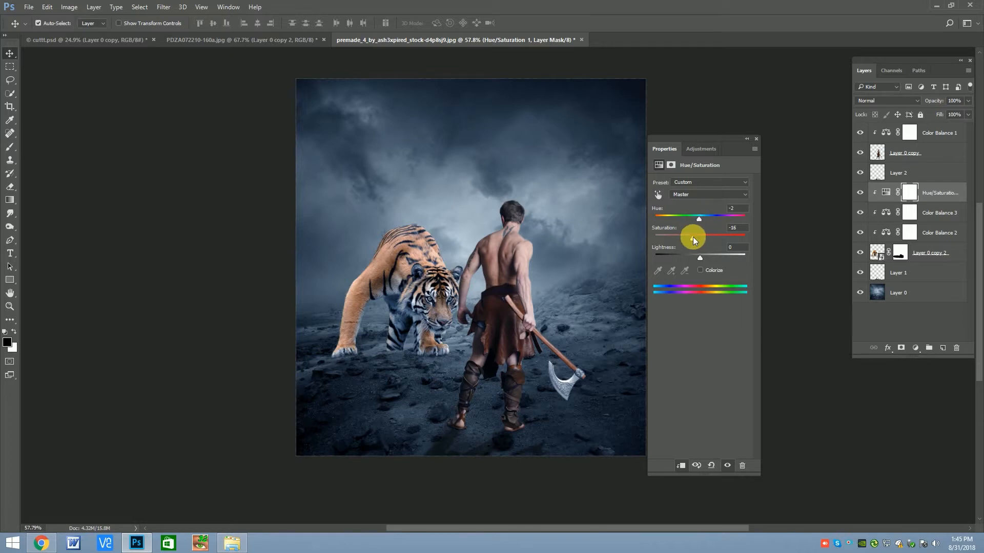
{"action": "mouse_move", "coordinate": [697, 220]}
{"action": "left_mouse_down"}
{"action": "mouse_move", "coordinate": [690, 238]}
{"action": "mouse_move", "coordinate": [698, 217]}
{"action": "left_mouse_up"}
{"action": "left_click", "coordinate": [756, 138]}
- Add an empty layer clipped to the tiger, directly above the tiger layer
{"action": "scroll", "coordinate": [417, 219], "scroll_direction": "down", "scroll_amount": 3}
{"action": "scroll", "coordinate": [413, 226], "scroll_direction": "up", "scroll_amount": 4}
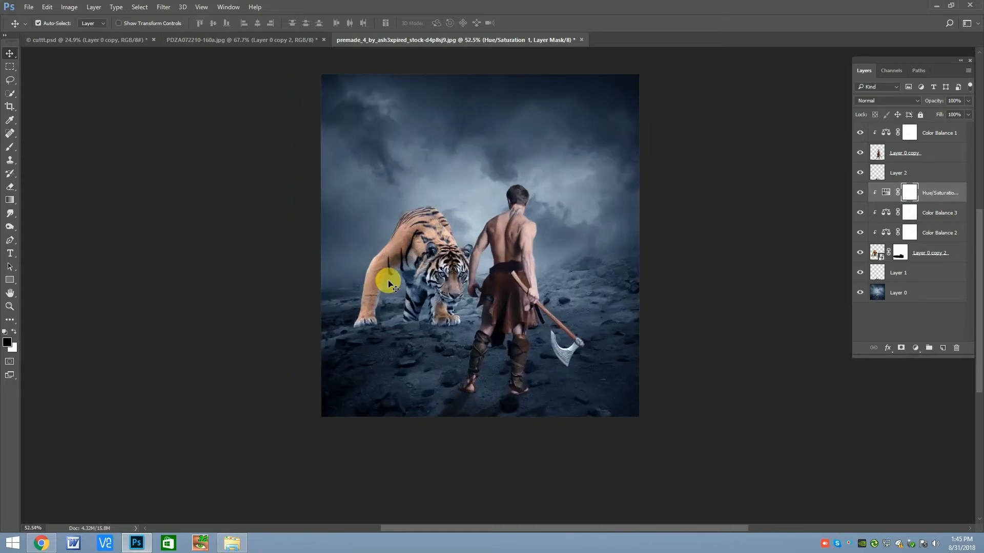
{"action": "scroll", "coordinate": [433, 302], "scroll_direction": "up", "scroll_amount": 2}
{"action": "left_click", "coordinate": [887, 251]}
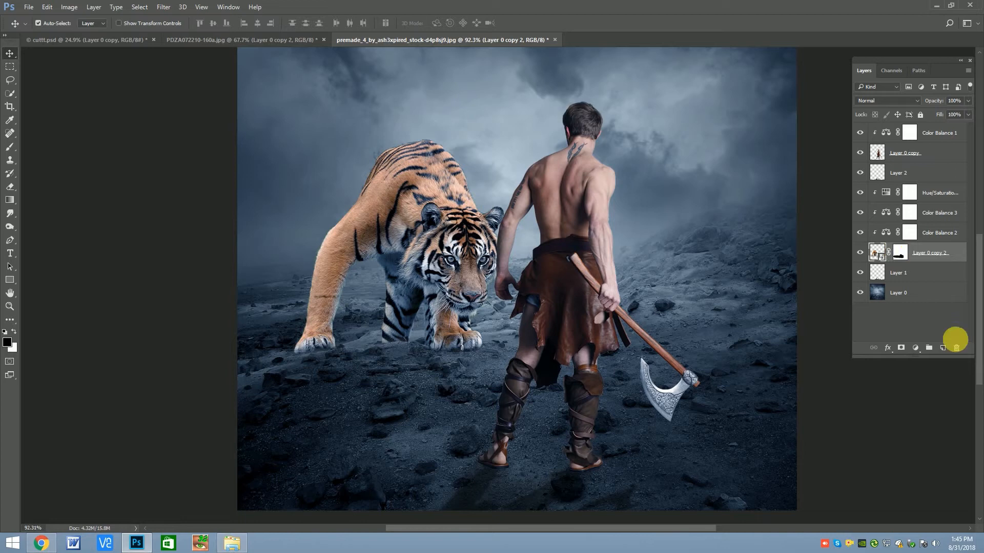
{"action": "left_click", "coordinate": [943, 348]}
{"action": "right_click", "coordinate": [900, 270]}
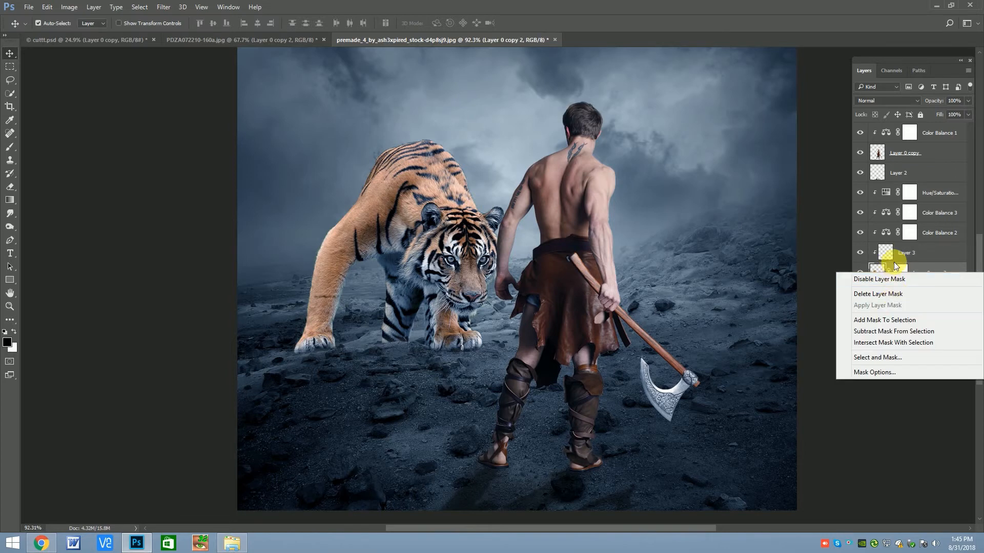
{"action": "left_click", "coordinate": [923, 272]}
{"action": "left_click_drag", "start_coordinate": [923, 271], "coordinate": [943, 348]}
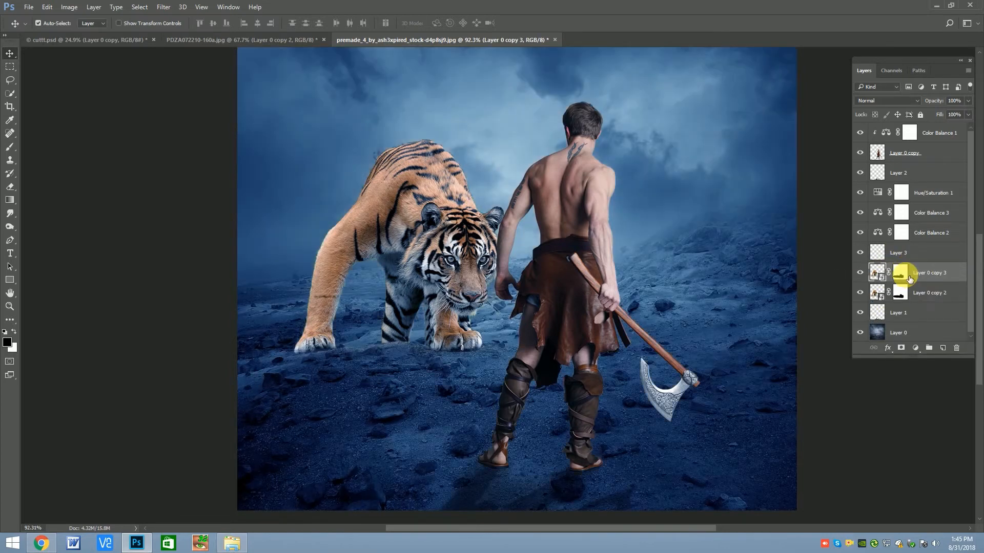
{"action": "key", "text": "ctrl+z"}
{"action": "left_click", "coordinate": [900, 274]}
{"action": "right_click", "coordinate": [883, 273]}
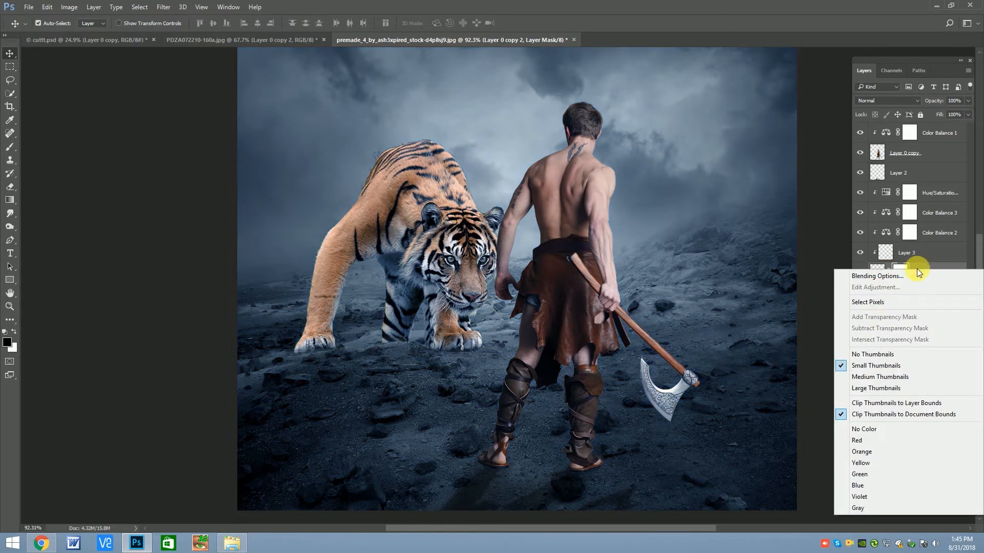
{"action": "left_click", "coordinate": [906, 274]}
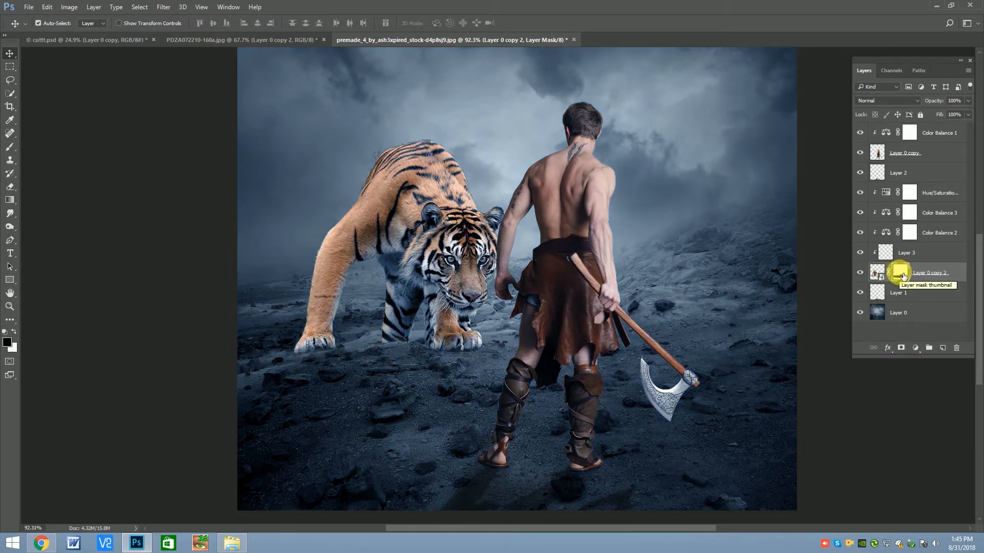
{"action": "right_click", "coordinate": [903, 276]}
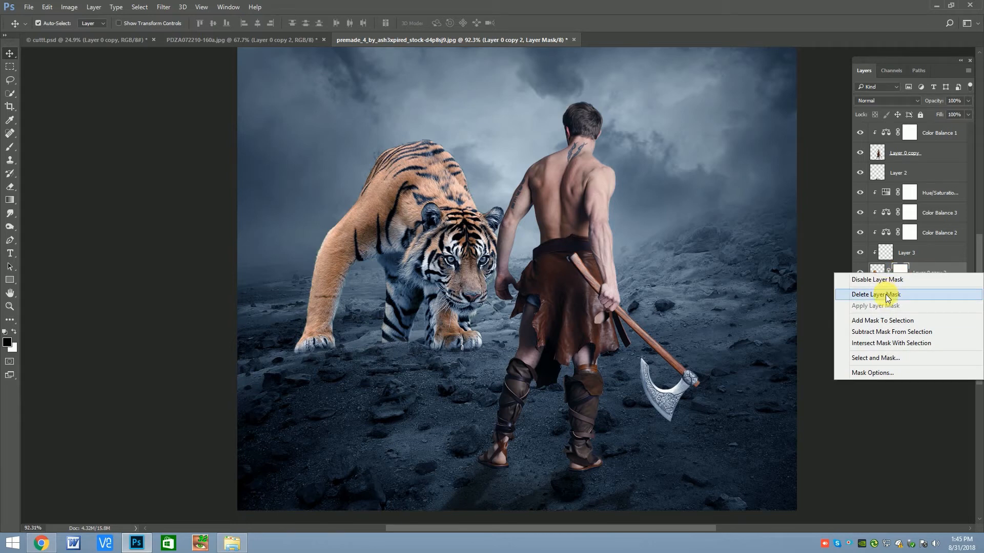
{"action": "left_click", "coordinate": [888, 298]}
{"action": "key", "text": "ctrl+z"}
{"action": "right_click", "coordinate": [929, 272]}
{"action": "left_click", "coordinate": [925, 278]}
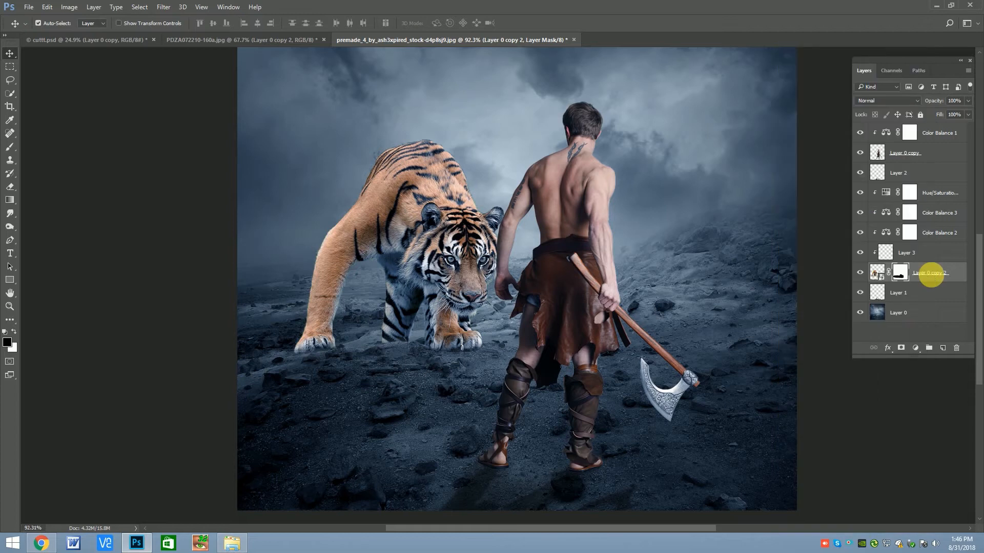
{"action": "right_click", "coordinate": [884, 275]}
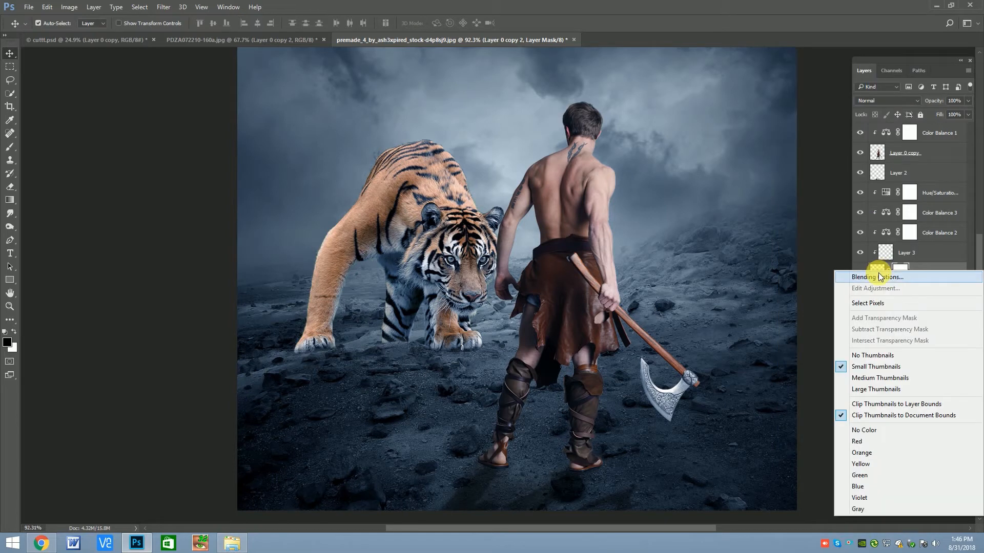
{"action": "left_click", "coordinate": [893, 266]}
{"action": "right_click", "coordinate": [899, 267]}
{"action": "left_click", "coordinate": [894, 276]}
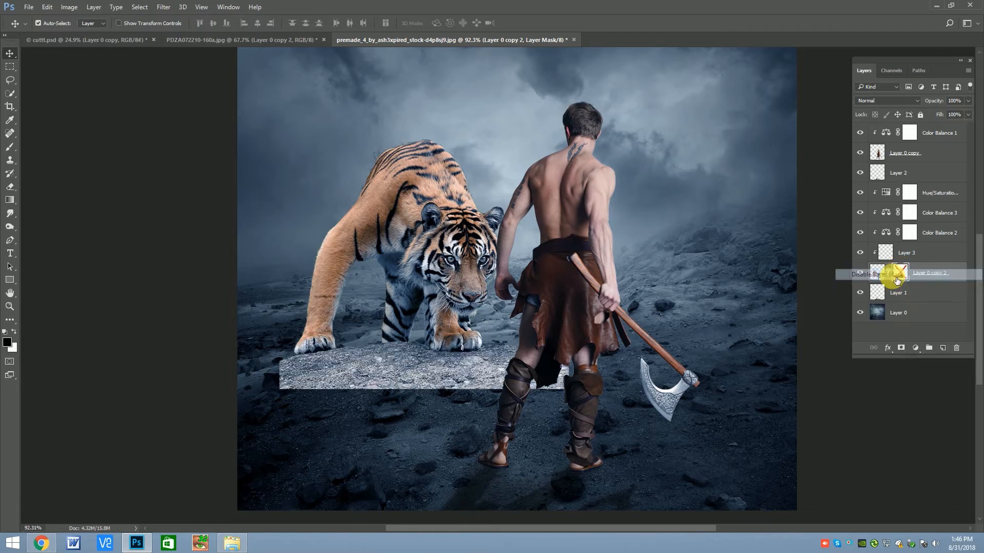
{"action": "left_click", "coordinate": [896, 276]}
{"action": "right_click", "coordinate": [897, 275]}
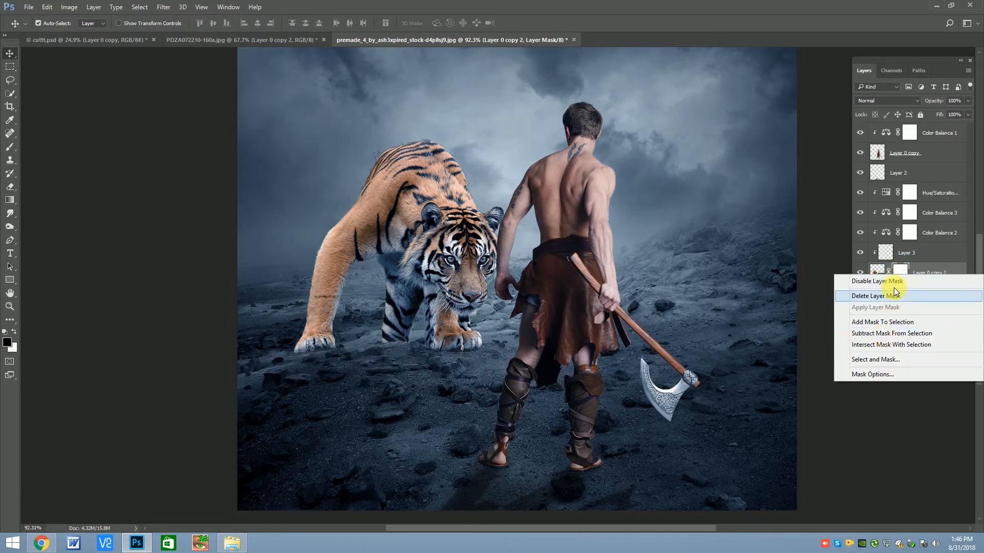
{"action": "left_click", "coordinate": [877, 360]}
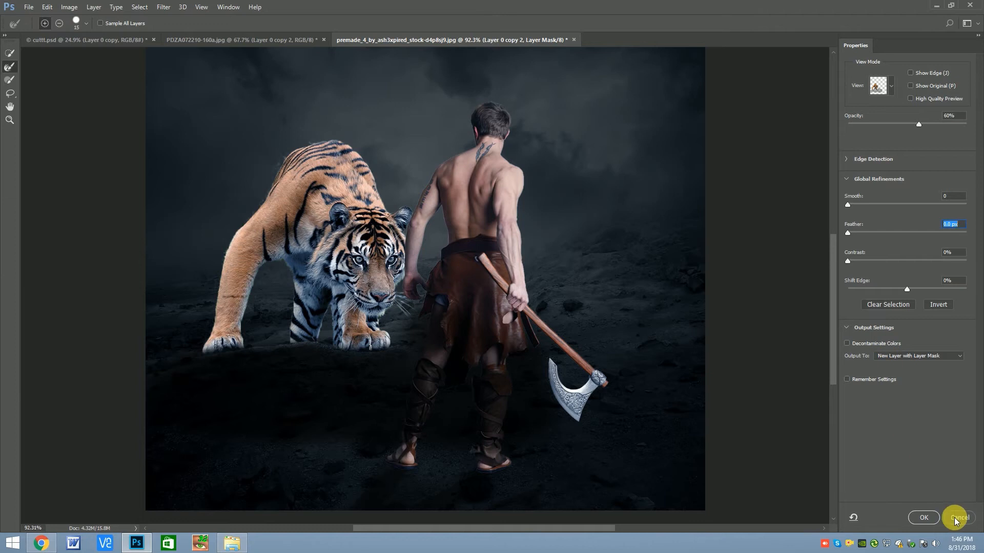
{"action": "left_click", "coordinate": [954, 518]}
{"action": "left_click", "coordinate": [906, 276]}
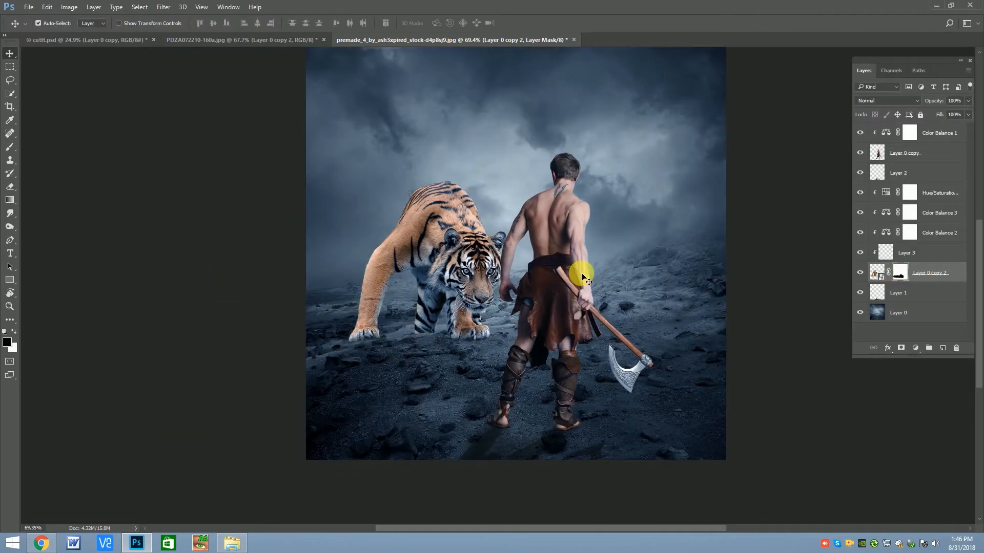
- Create a new layer beneath the tiger layer and fill the tiger's outline selection with black on it
{"action": "scroll", "coordinate": [582, 274], "scroll_direction": "down", "scroll_amount": 3}
{"action": "scroll", "coordinate": [446, 282], "scroll_direction": "up", "scroll_amount": 5}
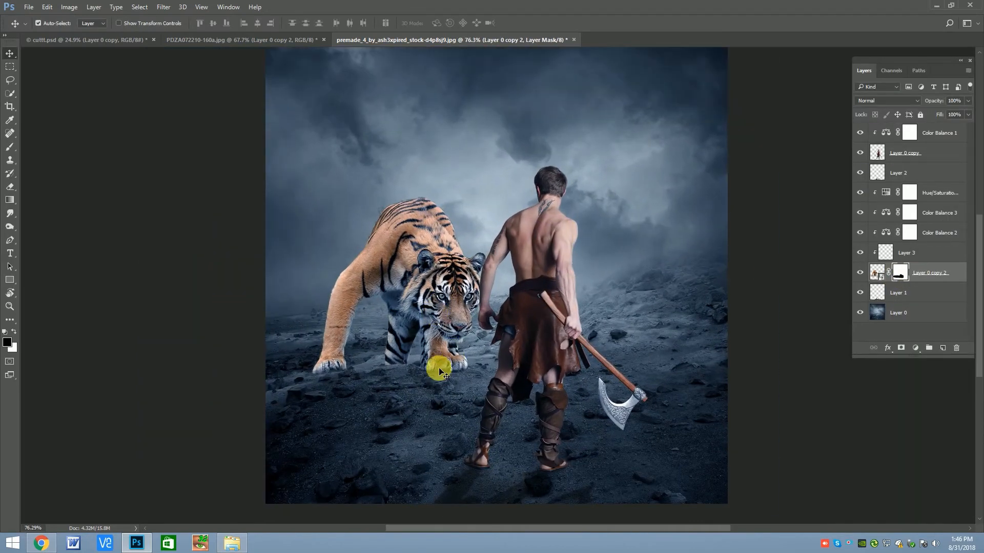
{"action": "left_click", "coordinate": [942, 348]}
{"action": "left_click_drag", "start_coordinate": [927, 275], "coordinate": [928, 307]}
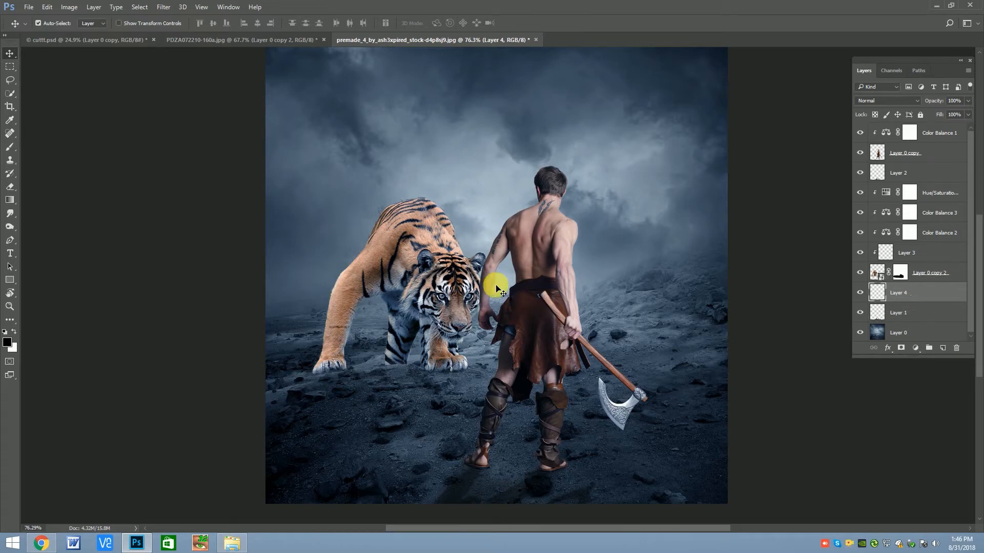
{"action": "left_click", "coordinate": [880, 273], "text": "ctrl"}
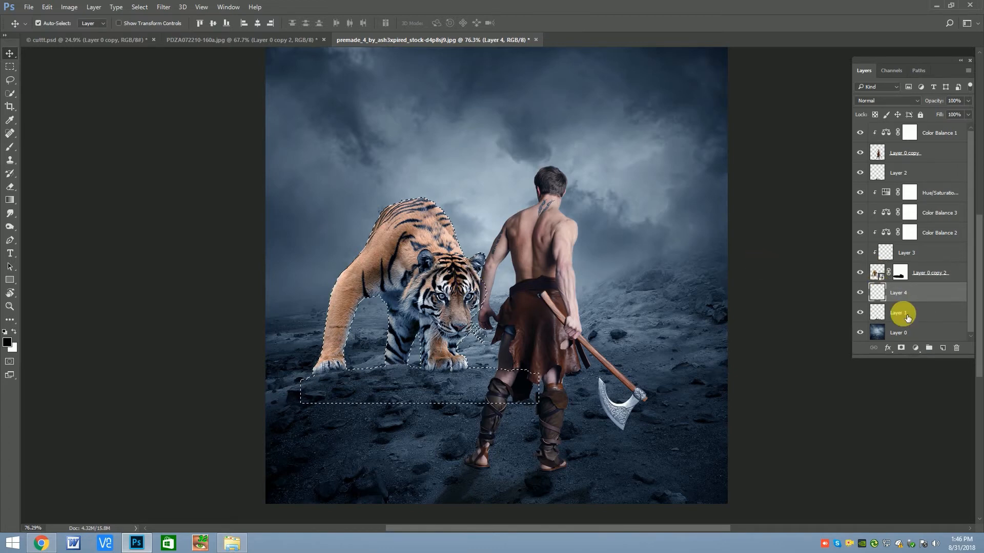
{"action": "key", "text": "i"}
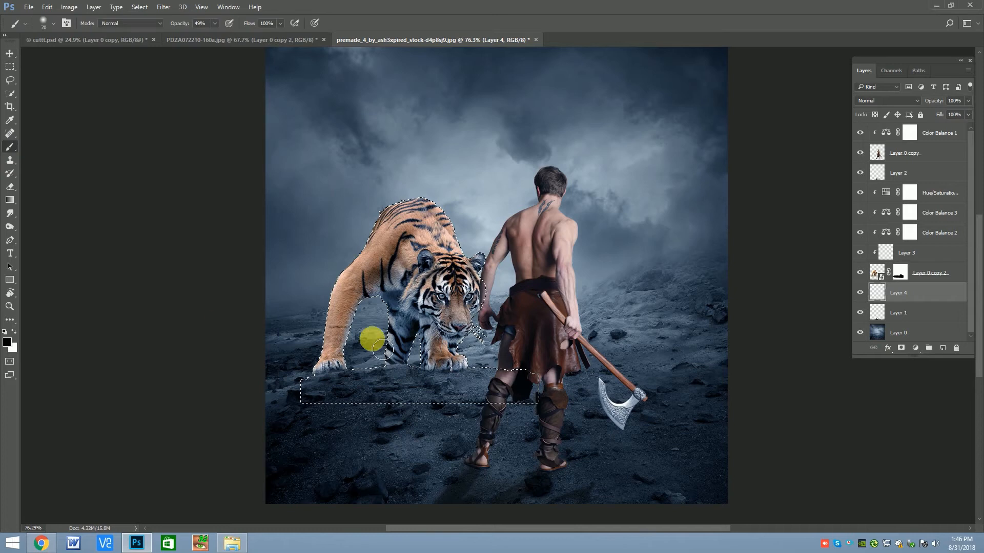
{"action": "left_click", "coordinate": [8, 342]}
{"action": "left_click", "coordinate": [759, 293]}
{"action": "key", "text": "b"}
{"action": "key", "text": "alt+BackSpace"}
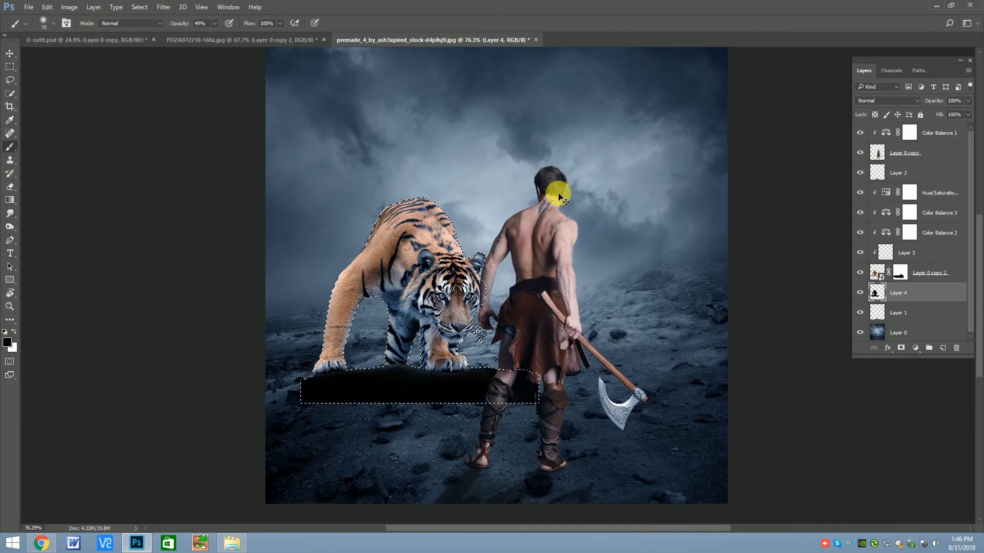
- Flip the black silhouette downward, skew it toward the lower-left ground with its near edge just under the tiger's paws, and deselect it
{"action": "key", "text": "ctrl+t"}
{"action": "left_click_drag", "start_coordinate": [420, 195], "coordinate": [217, 510]}
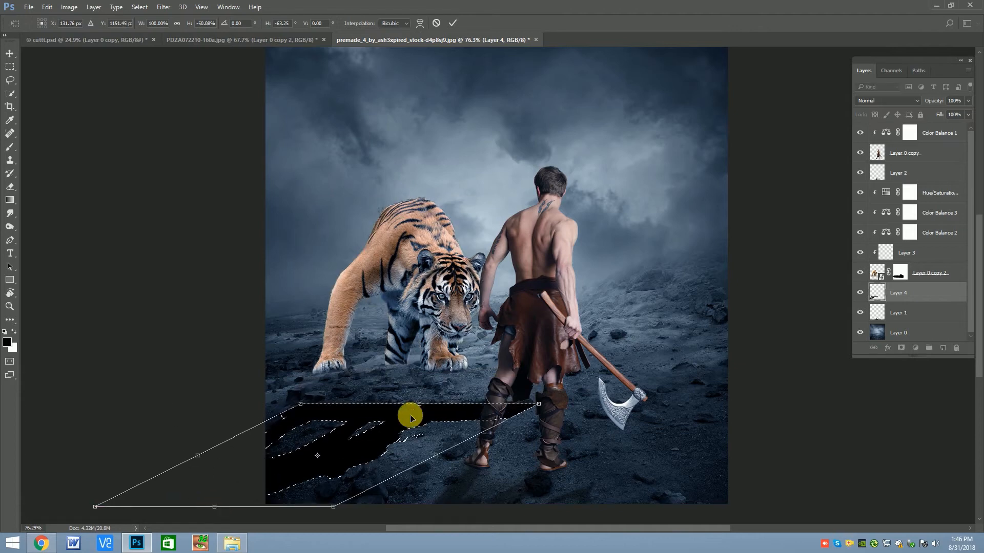
{"action": "left_click_drag", "start_coordinate": [417, 404], "coordinate": [424, 375]}
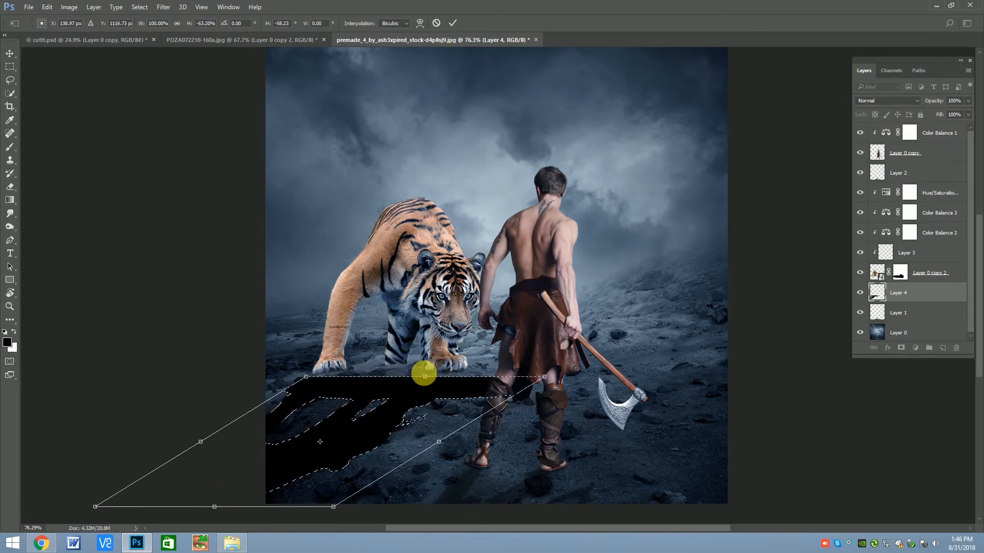
{"action": "key", "text": "Return"}
{"action": "key", "text": "ctrl+d"}
- Shorten the black silhouette vertically so it lies flatter on the ground below the tiger's paws
{"action": "key", "text": "ctrl+t"}
{"action": "left_click_drag", "start_coordinate": [405, 496], "coordinate": [391, 444]}
{"action": "scroll", "coordinate": [439, 352], "scroll_direction": "up", "scroll_amount": 2}
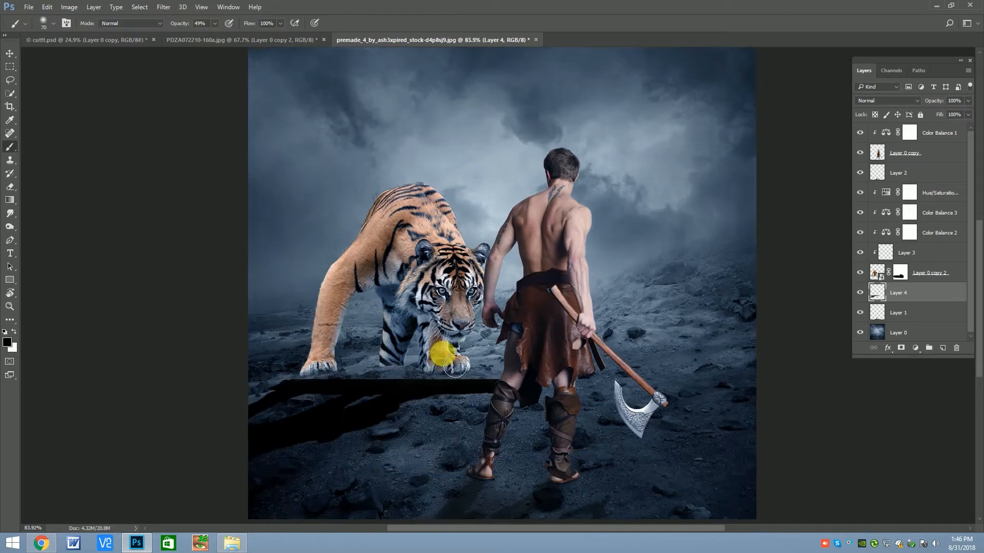
{"action": "mouse_move", "coordinate": [407, 382]}
{"action": "left_mouse_down"}
{"action": "mouse_move", "coordinate": [410, 370]}
{"action": "mouse_move", "coordinate": [402, 382]}
{"action": "left_mouse_up"}
{"action": "key", "text": "Return"}
- Reduce the tiger shadow layer's opacity to 45% and soften the shadow with a Gaussian Blur
{"action": "key", "text": "b"}
{"action": "left_click_drag", "start_coordinate": [968, 101], "coordinate": [948, 113]}
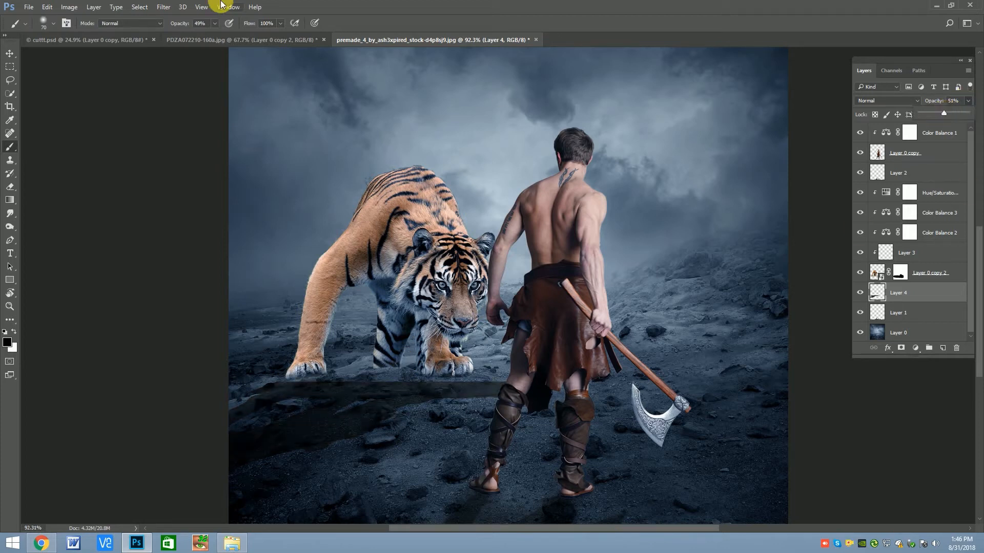
{"action": "left_click", "coordinate": [161, 9]}
{"action": "mouse_move", "coordinate": [195, 122]}
{"action": "left_click", "coordinate": [328, 162]}
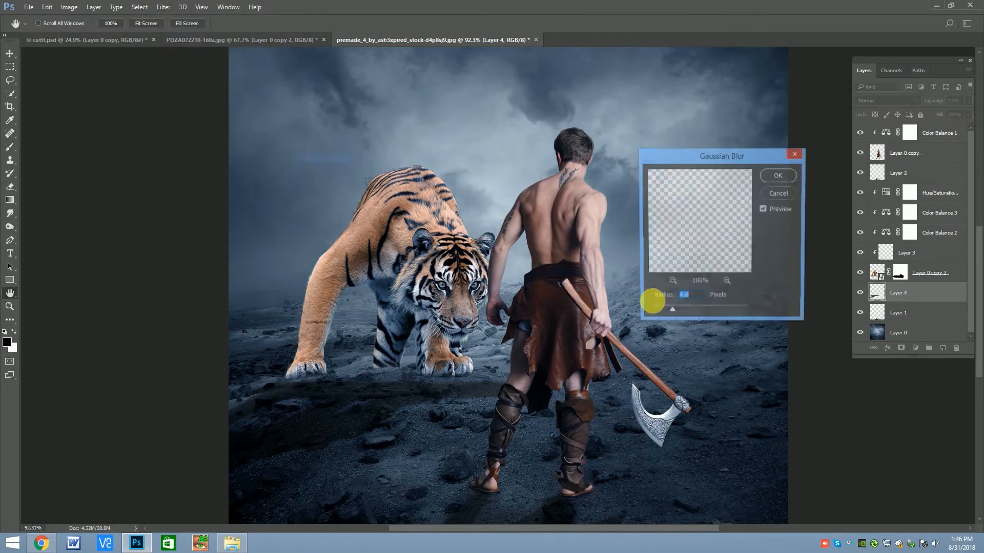
{"action": "left_click", "coordinate": [778, 175]}
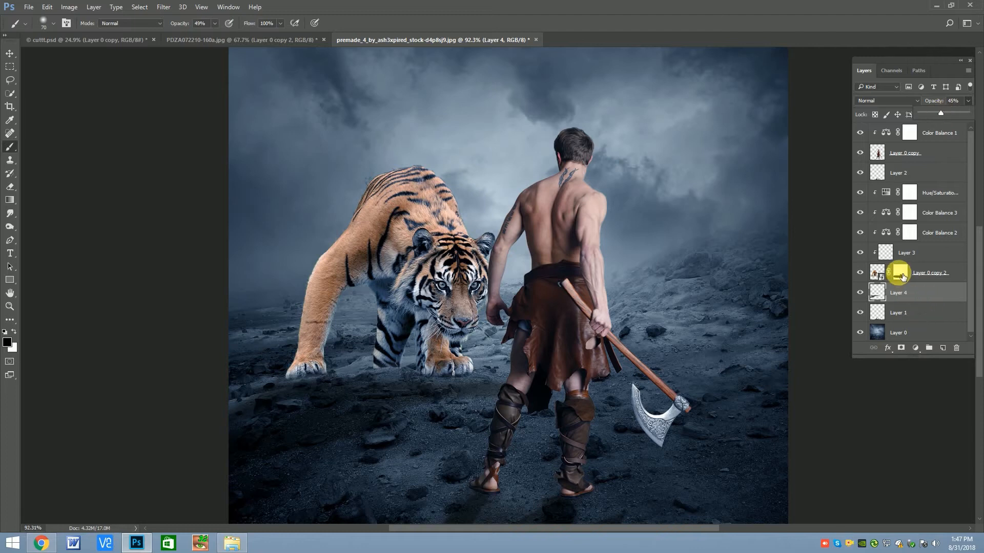
- Add a layer clipped directly above the tiger and darken its paws with a small soft black brush at 64% opacity
{"action": "left_click", "coordinate": [915, 277]}
{"action": "left_click", "coordinate": [942, 348]}
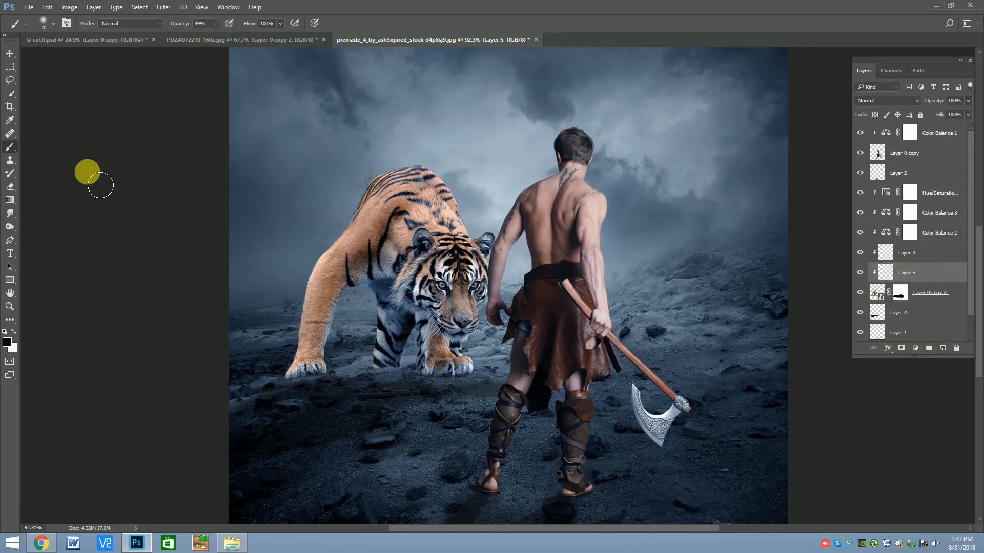
{"action": "scroll", "coordinate": [443, 379], "scroll_direction": "up", "scroll_amount": 3}
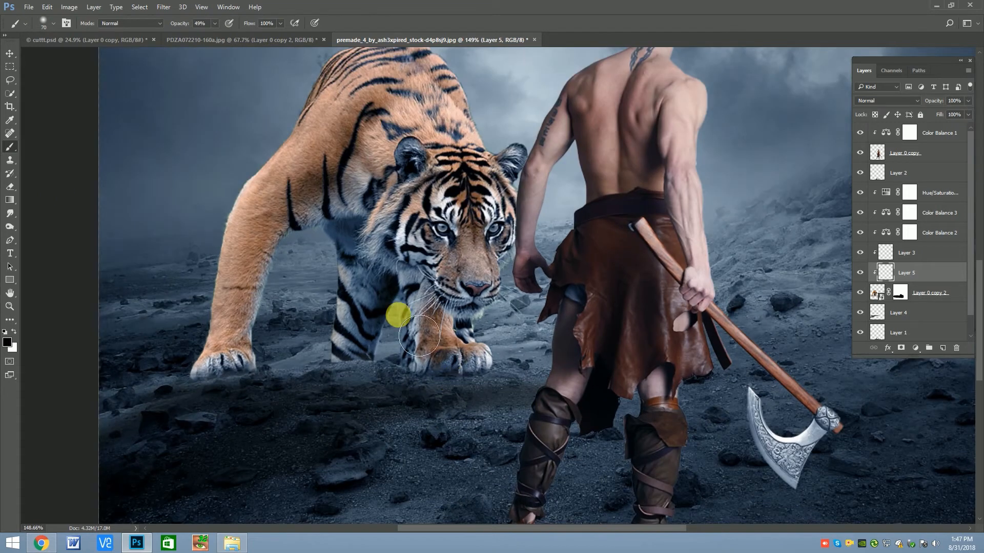
{"action": "left_click_drag", "start_coordinate": [218, 37], "coordinate": [223, 37]}
{"action": "key", "text": "bracketleft"}
{"action": "key", "text": "bracketleft"}
{"action": "key", "text": "bracketleft"}
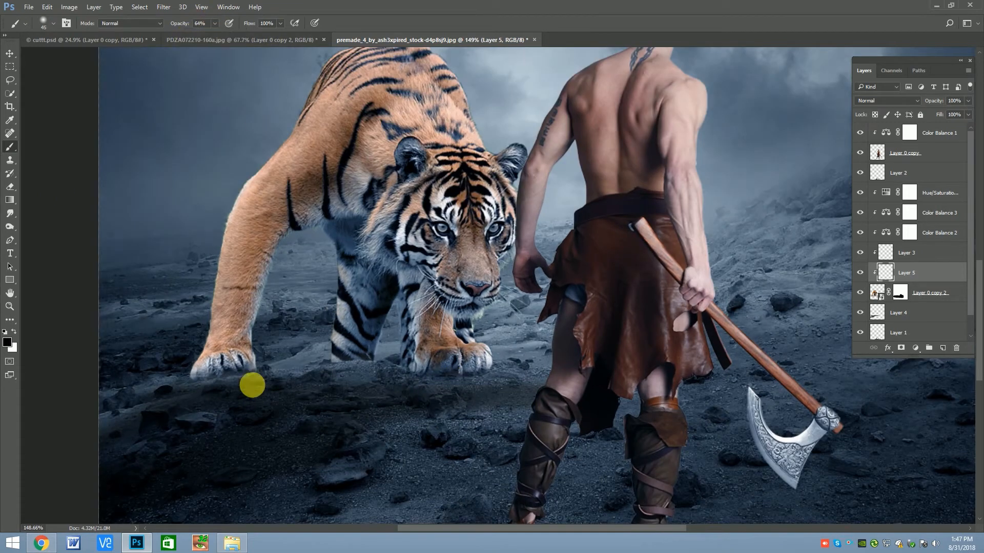
{"action": "mouse_move", "coordinate": [235, 400]}
{"action": "left_mouse_down"}
{"action": "mouse_move", "coordinate": [382, 399]}
{"action": "mouse_move", "coordinate": [353, 386]}
{"action": "mouse_move", "coordinate": [471, 403]}
{"action": "mouse_move", "coordinate": [409, 405]}
{"action": "mouse_move", "coordinate": [437, 406]}
{"action": "left_mouse_up"}
{"action": "key", "text": "bracketright"}
{"action": "scroll", "coordinate": [456, 349], "scroll_direction": "down", "scroll_amount": 1}
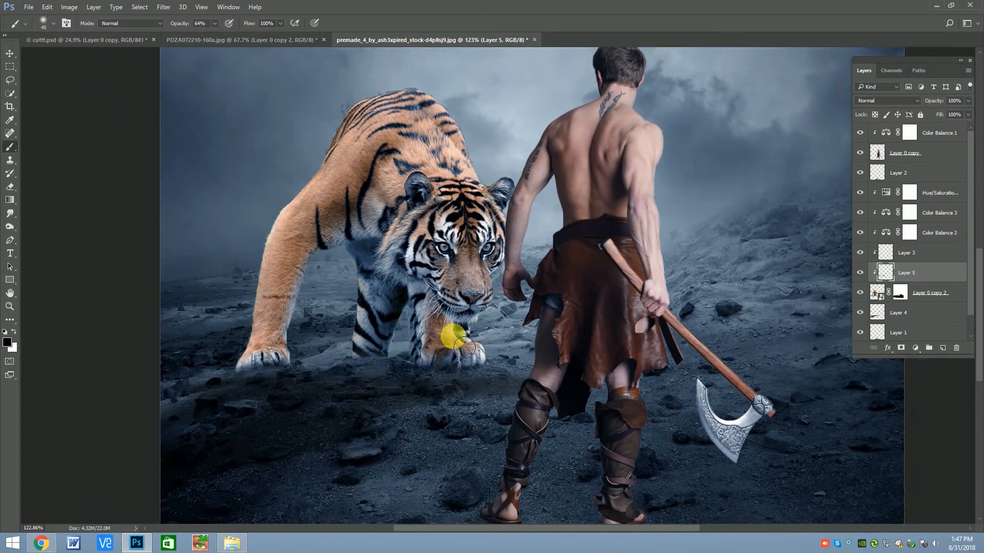
{"action": "mouse_move", "coordinate": [464, 347]}
{"action": "left_mouse_down"}
{"action": "mouse_move", "coordinate": [503, 395]}
{"action": "mouse_move", "coordinate": [448, 403]}
{"action": "mouse_move", "coordinate": [351, 391]}
{"action": "mouse_move", "coordinate": [248, 397]}
{"action": "left_mouse_up"}
- Enlarge the soft black brush to 90 pixels for the paw shading and compare the tiger with the shading layer hidden and shown
{"action": "key", "text": "bracketright"}
{"action": "key", "text": "bracketright"}
{"action": "key", "text": "bracketright"}
{"action": "scroll", "coordinate": [344, 308], "scroll_direction": "down", "scroll_amount": 1}
{"action": "key", "text": "bracketright"}
{"action": "key", "text": "bracketright"}
{"action": "left_click", "coordinate": [860, 272]}
{"action": "left_click", "coordinate": [860, 273]}
- Skew the tiger's ground shadow by raising the corner nearest the warrior slightly, to an angle of about 4.9°
{"action": "scroll", "coordinate": [479, 281], "scroll_direction": "down", "scroll_amount": 1}
{"action": "scroll", "coordinate": [507, 285], "scroll_direction": "up", "scroll_amount": 1}
{"action": "left_click", "coordinate": [906, 313]}
{"action": "left_click", "coordinate": [860, 313]}
{"action": "left_click", "coordinate": [860, 312]}
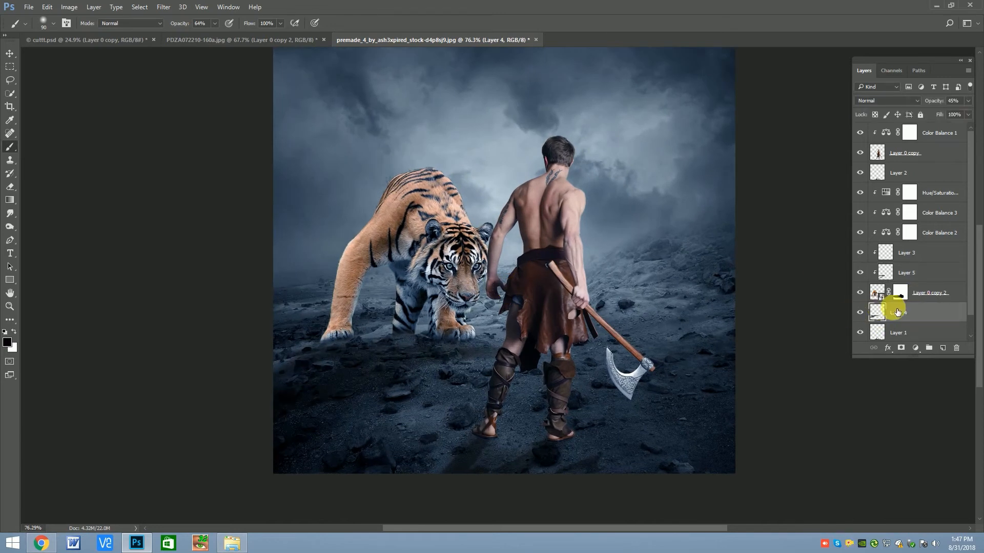
{"action": "key", "text": "ctrl+t"}
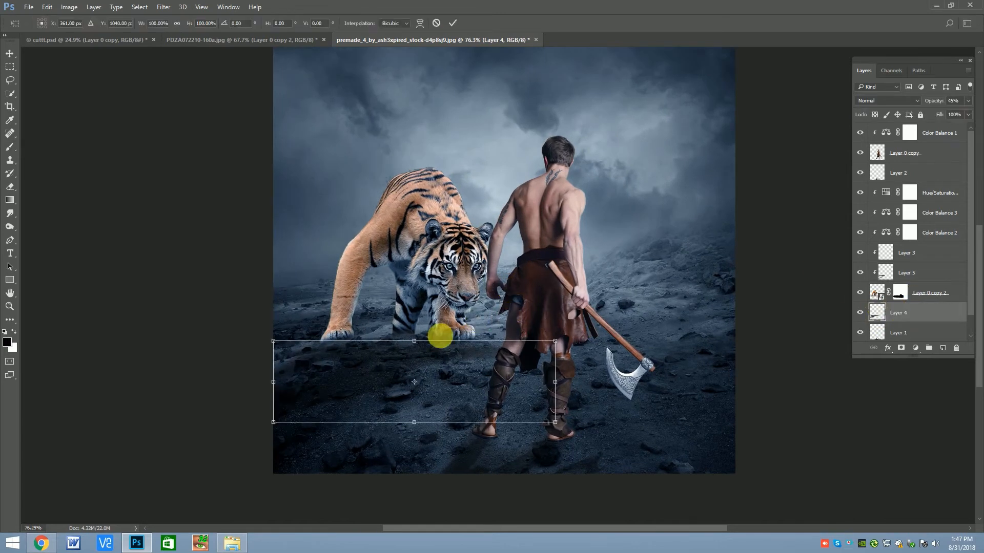
{"action": "left_click_drag", "start_coordinate": [557, 339], "coordinate": [554, 333]}
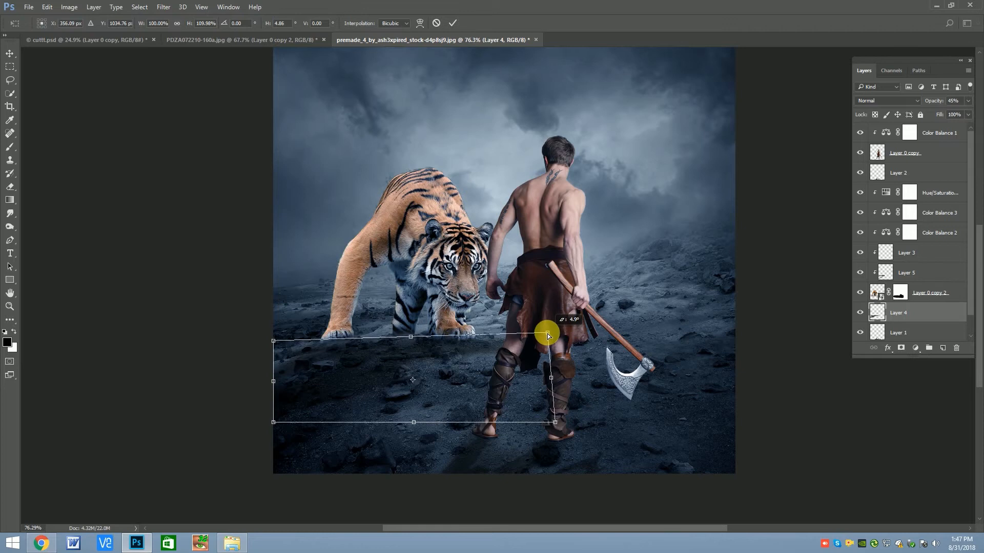
{"action": "key", "text": "Return"}
{"action": "key", "text": "b"}
- Lower the tiger shadow layer's opacity to 35% and compare the scene with the shadow hidden and shown
{"action": "scroll", "coordinate": [430, 325], "scroll_direction": "down", "scroll_amount": 2}
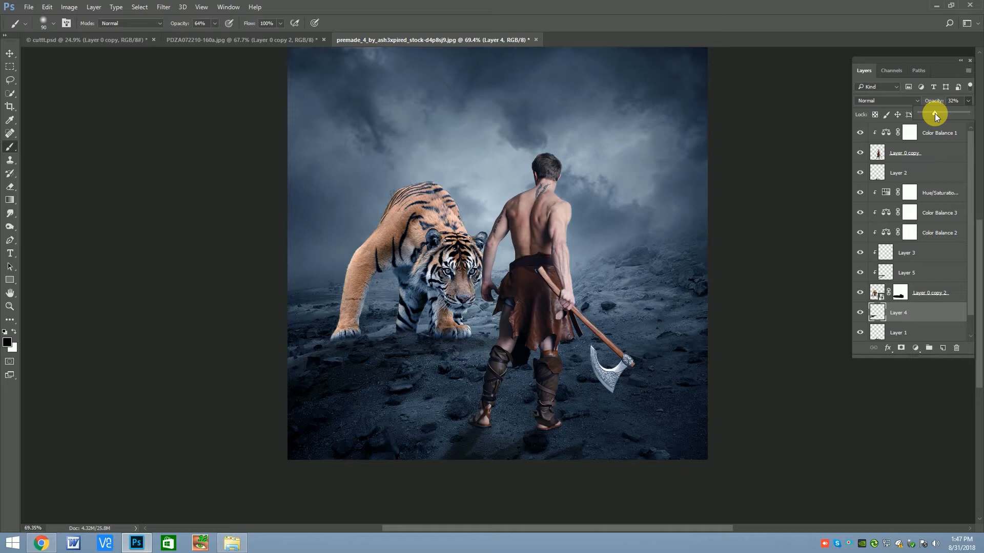
{"action": "left_click", "coordinate": [858, 314]}
{"action": "left_click", "coordinate": [859, 314]}
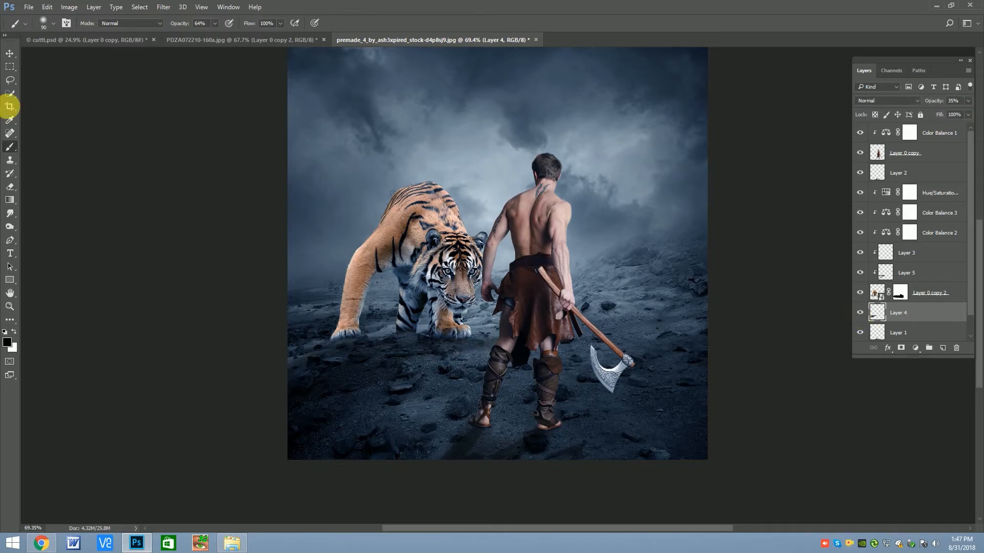
{"action": "left_click", "coordinate": [10, 53]}
{"action": "scroll", "coordinate": [314, 238], "scroll_direction": "down", "scroll_amount": 3}
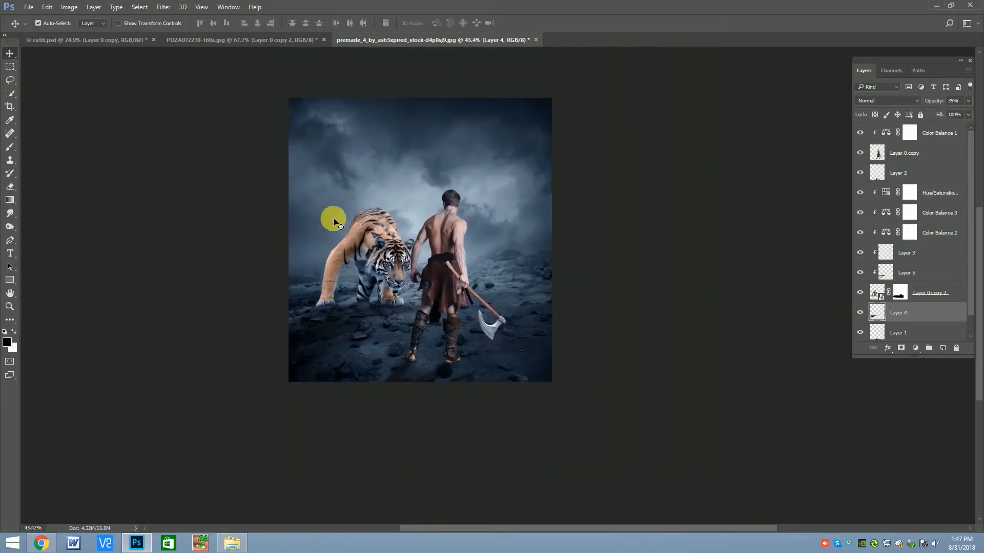
{"action": "scroll", "coordinate": [360, 212], "scroll_direction": "up", "scroll_amount": 2}
{"action": "left_click", "coordinate": [367, 229]}
{"action": "scroll", "coordinate": [367, 229], "scroll_direction": "up", "scroll_amount": 1}
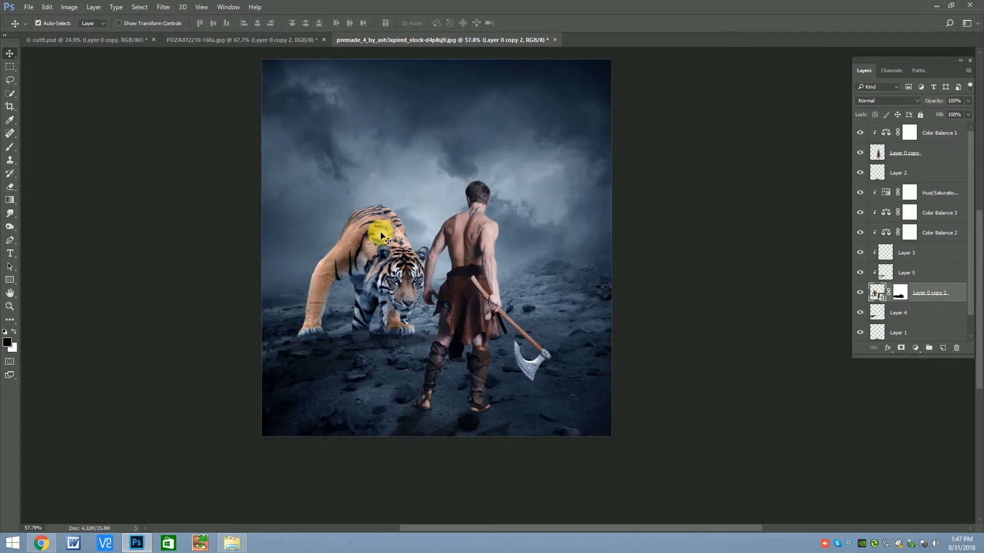
{"action": "left_click", "coordinate": [909, 133]}
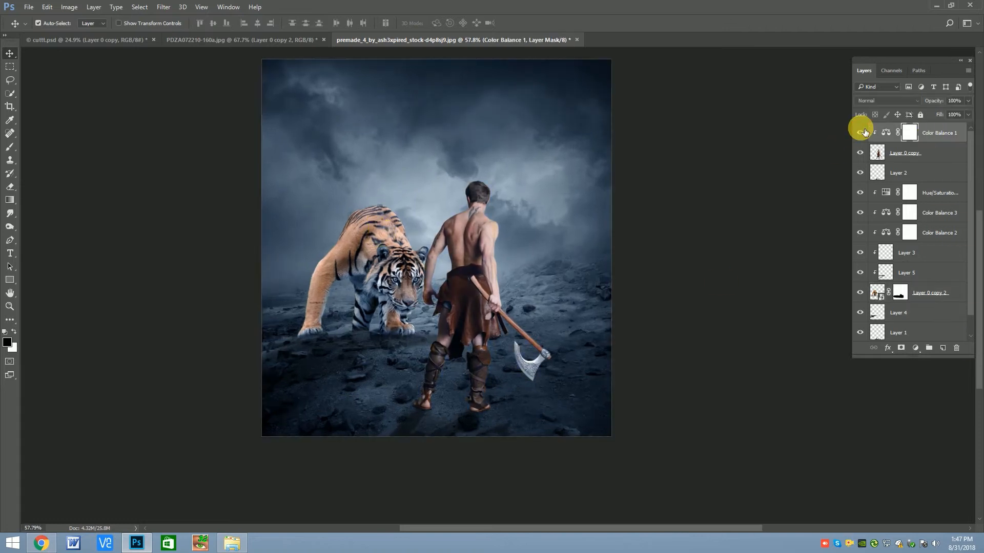
{"action": "left_click", "coordinate": [916, 350]}
- Add a clipped Brightness/Contrast adjustment directly above the warrior with brightness -56 and contrast about 5
{"action": "left_click", "coordinate": [914, 152]}
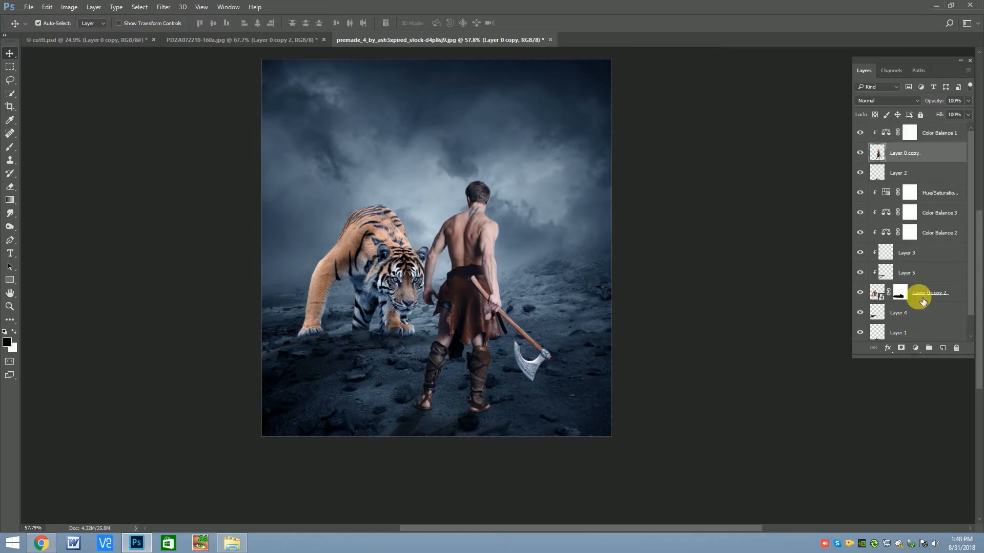
{"action": "left_click", "coordinate": [917, 347]}
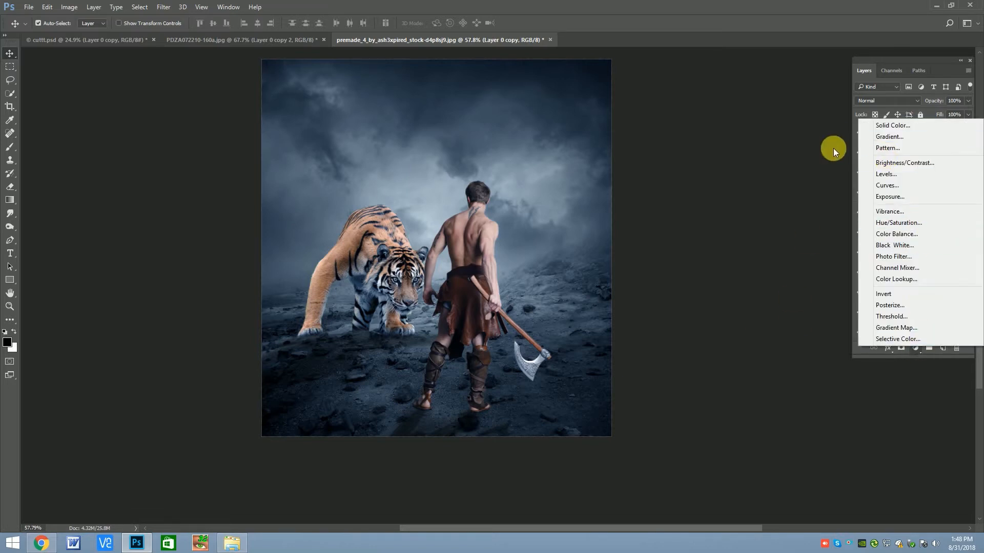
{"action": "left_click", "coordinate": [896, 162]}
{"action": "left_click_drag", "start_coordinate": [701, 207], "coordinate": [684, 207]}
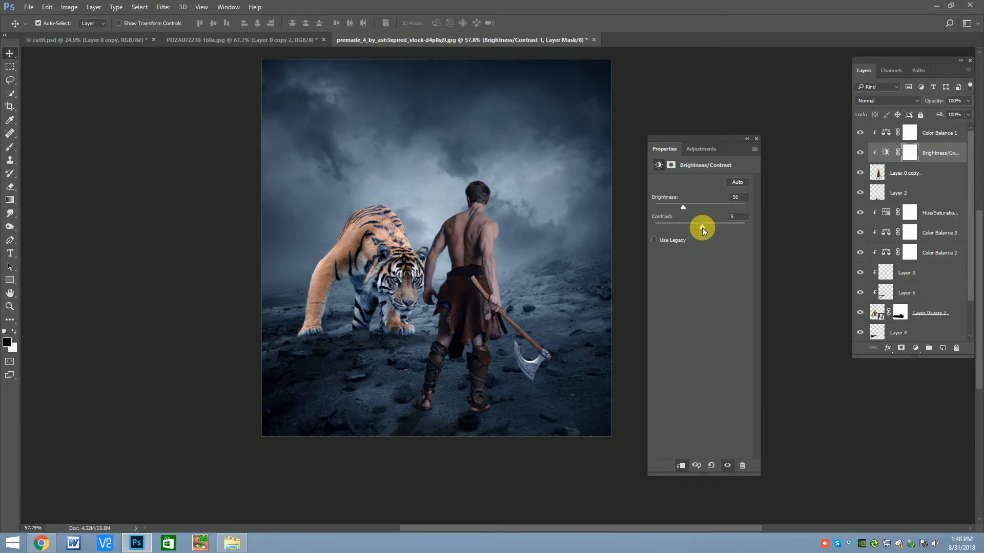
{"action": "left_click", "coordinate": [756, 139]}
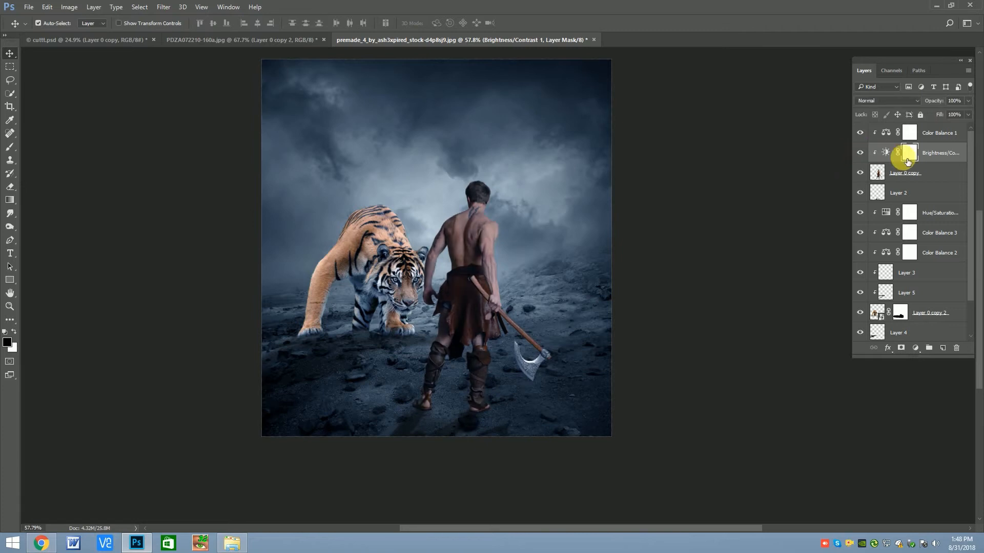
- Paint black on the warrior's Brightness/Contrast mask along the shoulders, both arms and the axe with a soft 64% opacity brush
{"action": "left_click", "coordinate": [14, 150]}
{"action": "scroll", "coordinate": [445, 227], "scroll_direction": "up", "scroll_amount": 7}
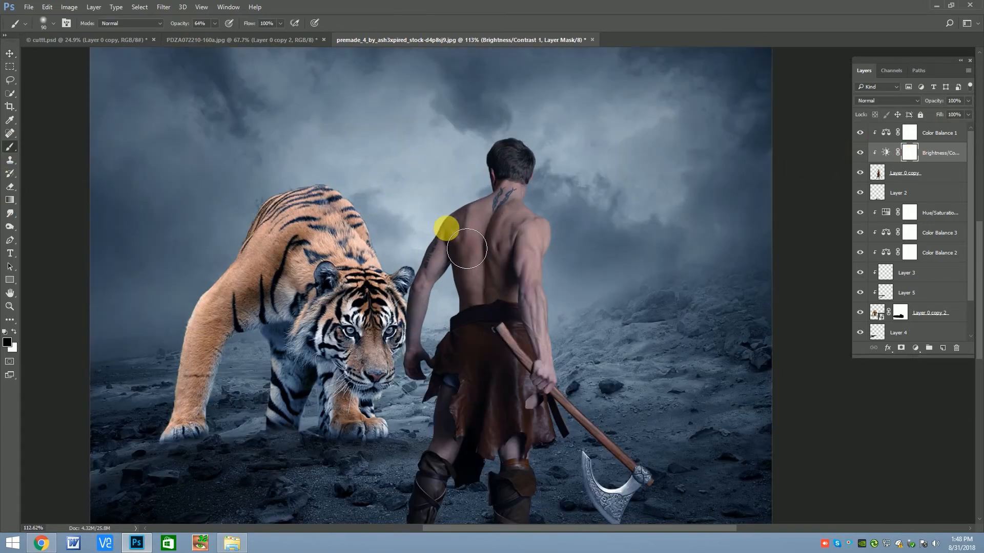
{"action": "key", "text": "bracketleft"}
{"action": "mouse_move", "coordinate": [481, 218]}
{"action": "left_mouse_down"}
{"action": "mouse_move", "coordinate": [446, 239]}
{"action": "mouse_move", "coordinate": [407, 316]}
{"action": "mouse_move", "coordinate": [436, 247]}
{"action": "mouse_move", "coordinate": [391, 358]}
{"action": "left_mouse_up"}
{"action": "mouse_move", "coordinate": [545, 210]}
{"action": "left_mouse_down"}
{"action": "mouse_move", "coordinate": [568, 344]}
{"action": "mouse_move", "coordinate": [556, 377]}
{"action": "mouse_move", "coordinate": [637, 457]}
{"action": "mouse_move", "coordinate": [618, 497]}
{"action": "mouse_move", "coordinate": [596, 478]}
{"action": "mouse_move", "coordinate": [644, 471]}
{"action": "left_mouse_up"}
{"action": "key", "text": "bracketleft"}
{"action": "key", "text": "bracketleft"}
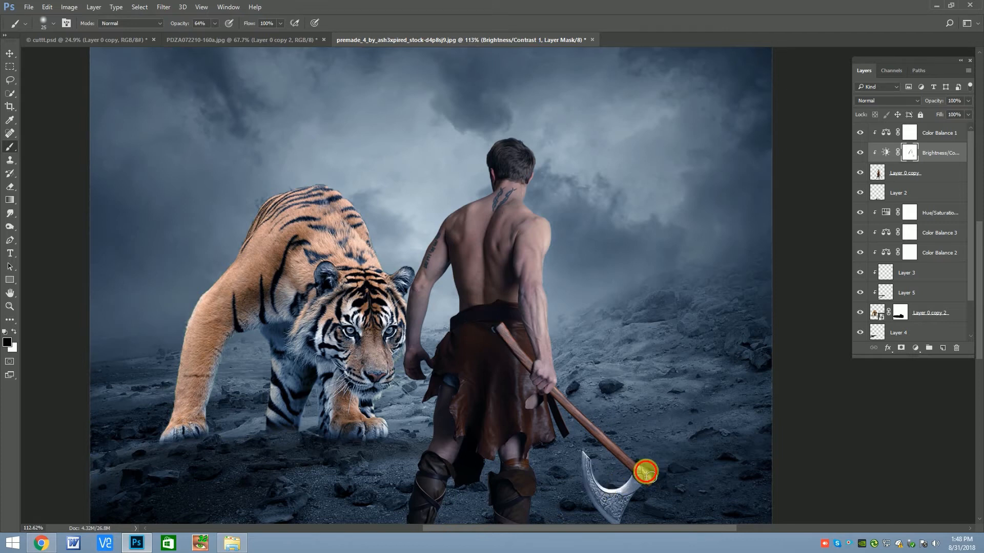
{"action": "scroll", "coordinate": [549, 313], "scroll_direction": "down", "scroll_amount": 2}
{"action": "scroll", "coordinate": [533, 359], "scroll_direction": "down", "scroll_amount": 1}
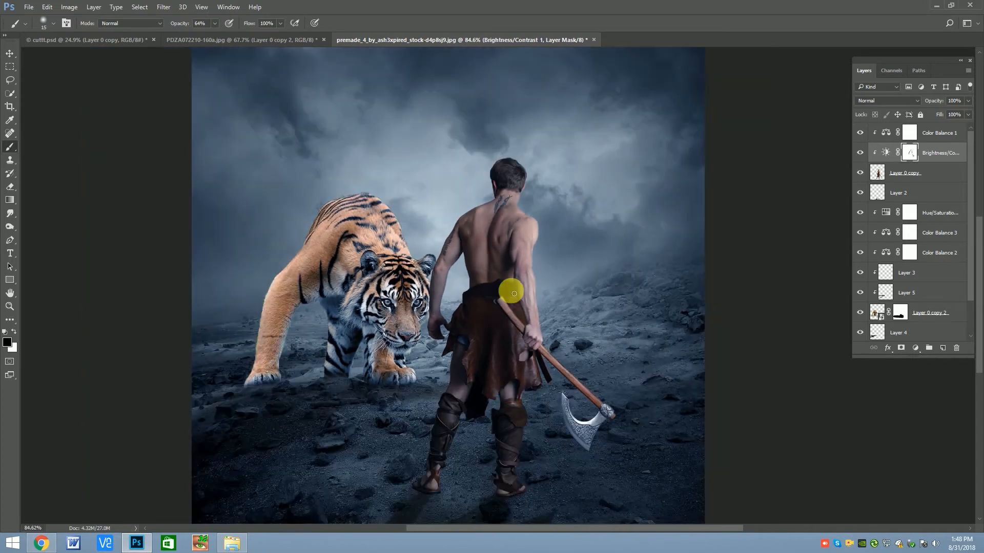
- Refine the warrior's brightness mask around the arms, back and leather skirt with a small soft black brush of varying size
{"action": "scroll", "coordinate": [458, 271], "scroll_direction": "up", "scroll_amount": 1}
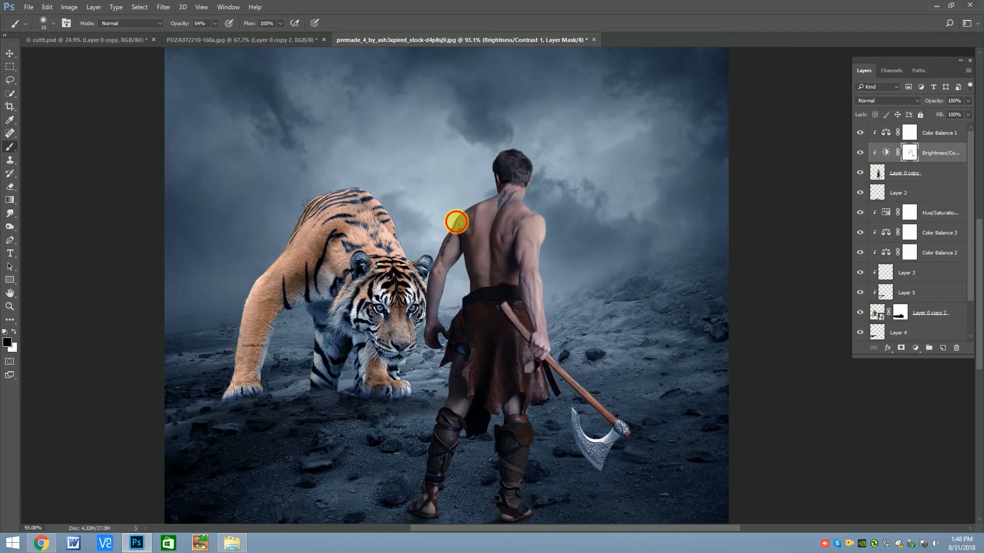
{"action": "key", "text": "bracketleft"}
{"action": "key", "text": "bracketright"}
{"action": "key", "text": "bracketright"}
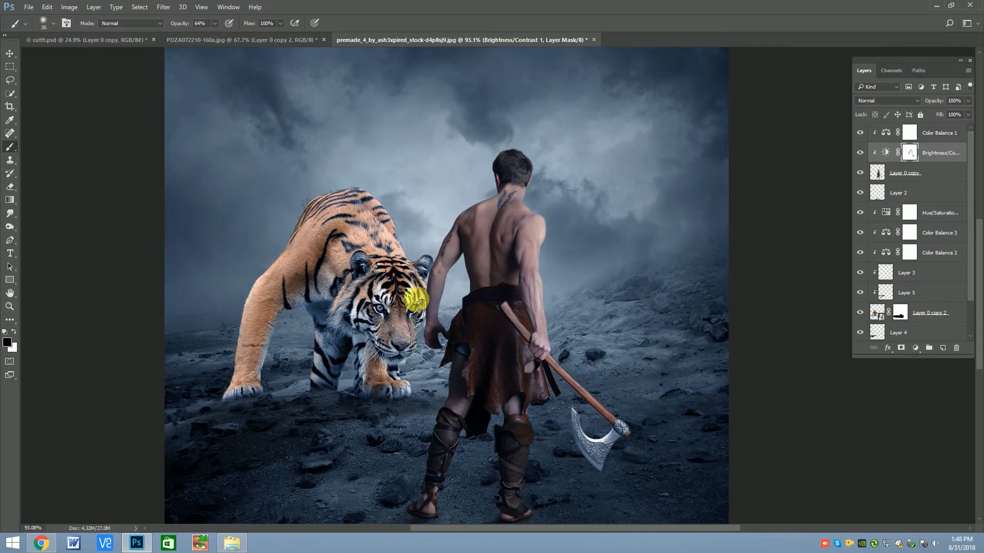
{"action": "key", "text": "bracketleft"}
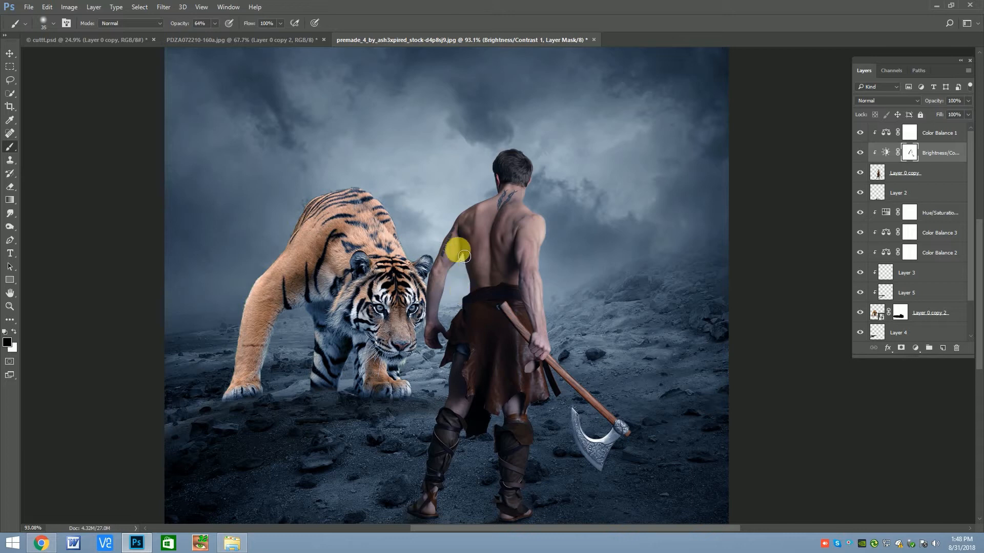
{"action": "key", "text": "bracketright"}
{"action": "key", "text": "bracketright"}
{"action": "key", "text": "bracketright"}
{"action": "key", "text": "bracketleft"}
{"action": "key", "text": "bracketleft"}
{"action": "key", "text": "bracketleft"}
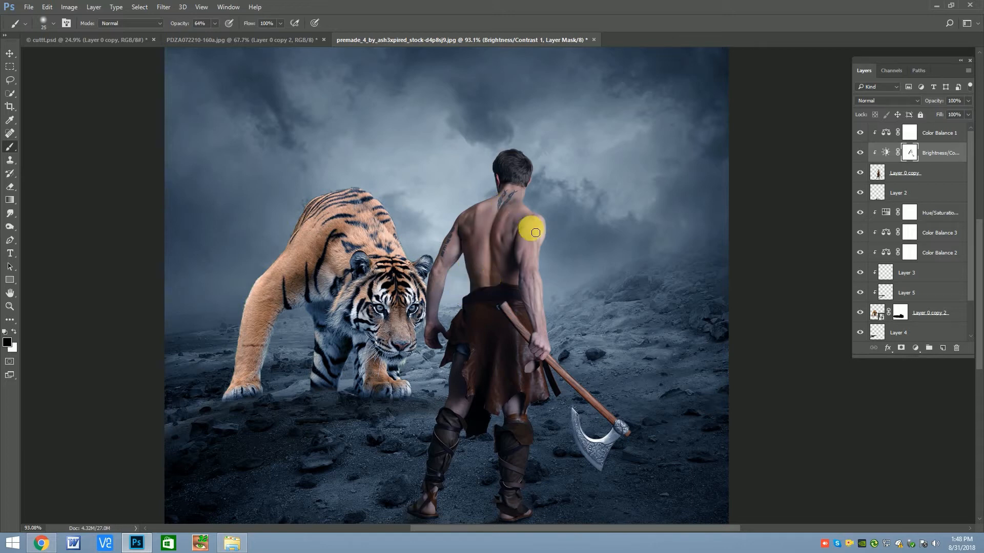
{"action": "key", "text": "bracketright"}
{"action": "left_click_drag", "start_coordinate": [506, 345], "coordinate": [529, 337]}
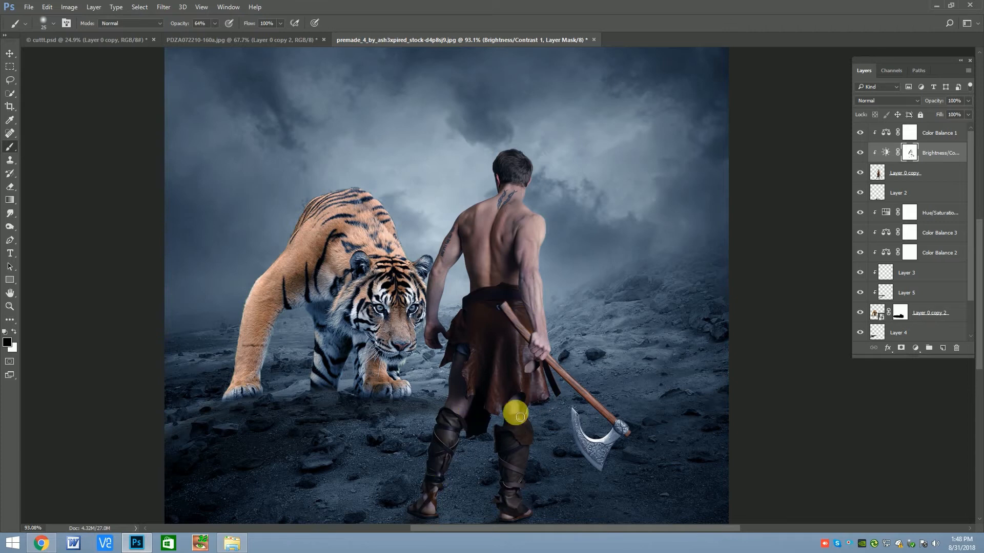
{"action": "scroll", "coordinate": [515, 405], "scroll_direction": "down", "scroll_amount": 2}
{"action": "scroll", "coordinate": [517, 470], "scroll_direction": "up", "scroll_amount": 2}
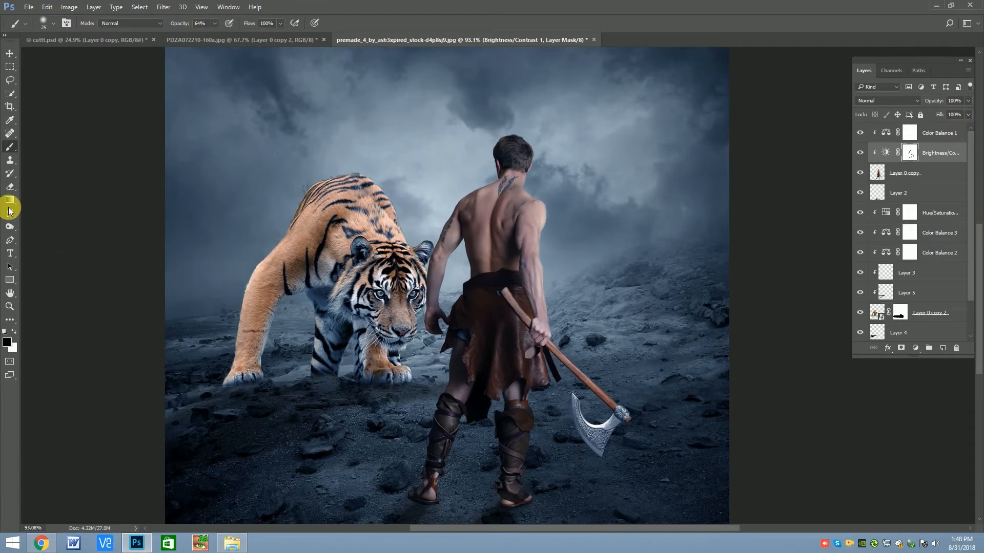
- Erase some of the black mask painting over the warrior's back and feet with a small soft eraser at 100% opacity
{"action": "left_click", "coordinate": [10, 186]}
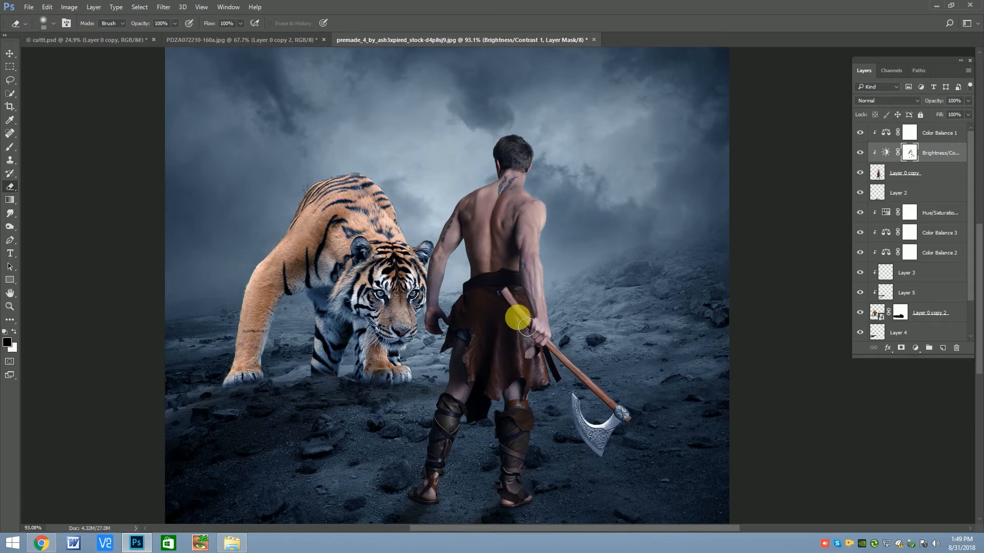
{"action": "key", "text": "bracketleft"}
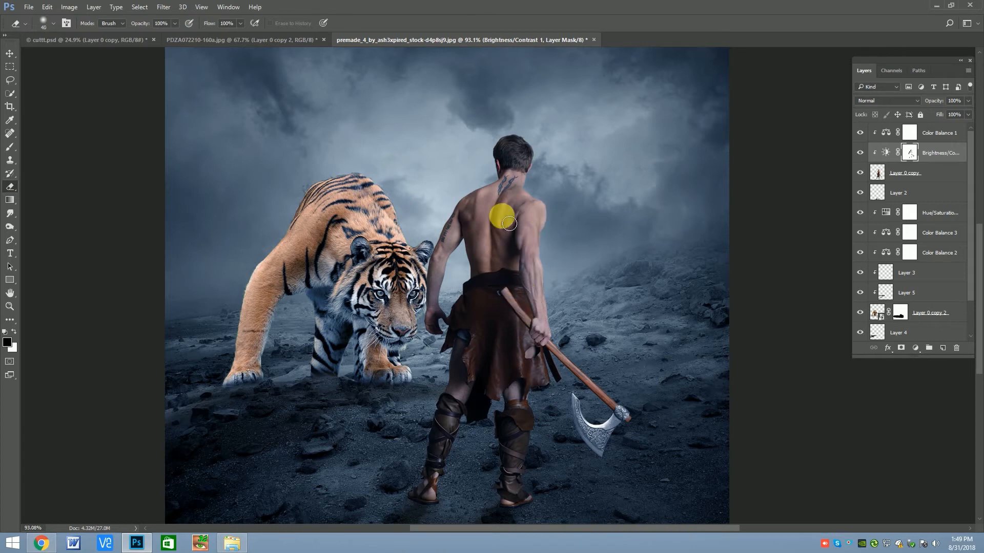
{"action": "key", "text": "bracketleft"}
{"action": "key", "text": "bracketleft"}
{"action": "key", "text": "bracketleft"}
{"action": "left_click", "coordinate": [487, 251]}
{"action": "key", "text": "bracketright"}
{"action": "key", "text": "bracketright"}
{"action": "key", "text": "bracketright"}
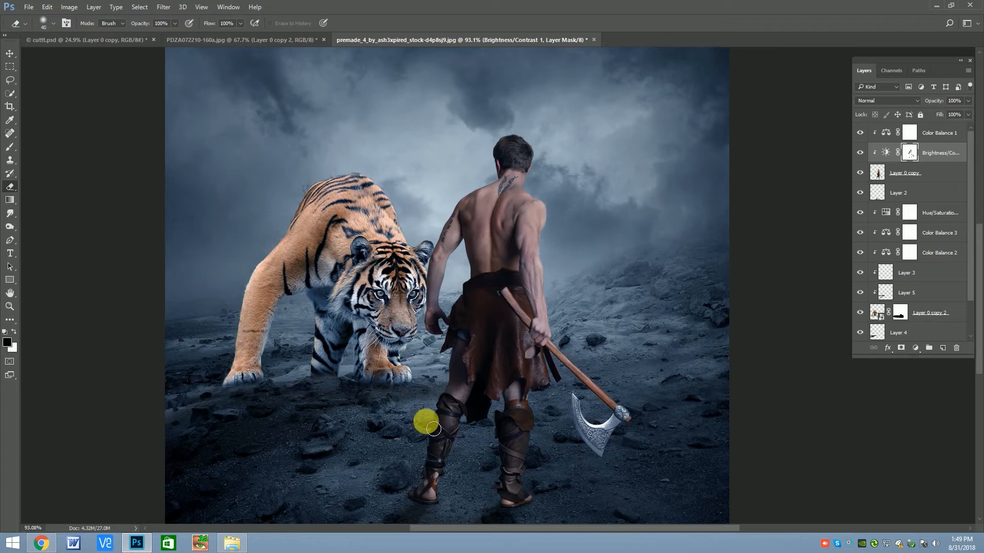
{"action": "left_click", "coordinate": [431, 501]}
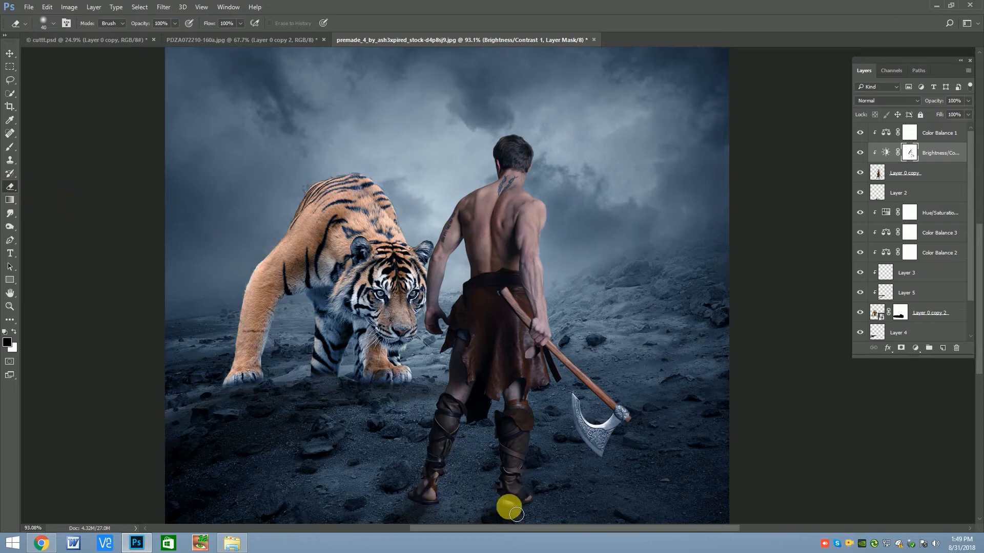
- Paint subtle highlights into the mask on the warrior's neck, head, arm, skirt and legs with a small black brush at 27% opacity
{"action": "left_click", "coordinate": [9, 147]}
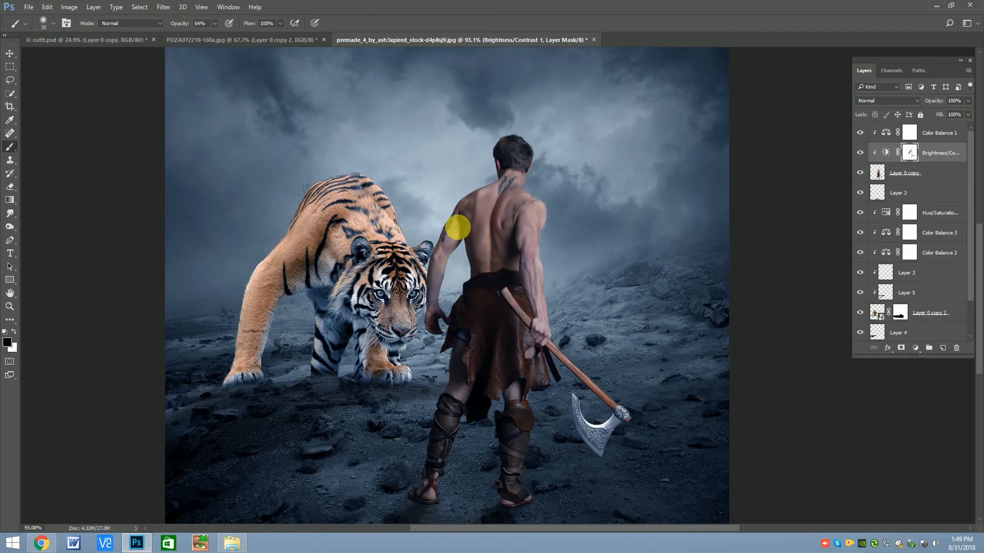
{"action": "key", "text": "bracketleft"}
{"action": "key", "text": "bracketleft"}
{"action": "key", "text": "bracketleft"}
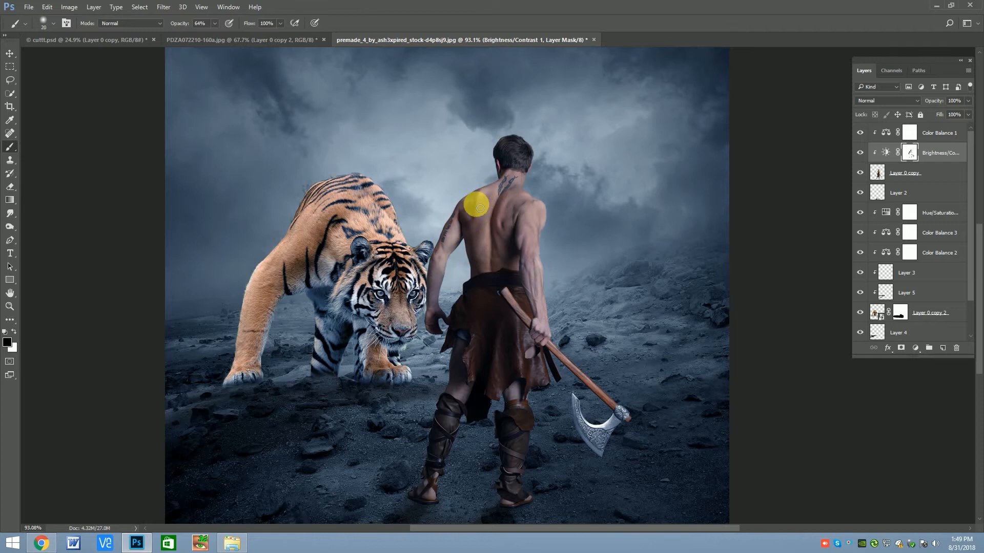
{"action": "left_click_drag", "start_coordinate": [215, 23], "coordinate": [197, 35]}
{"action": "left_click", "coordinate": [520, 186]}
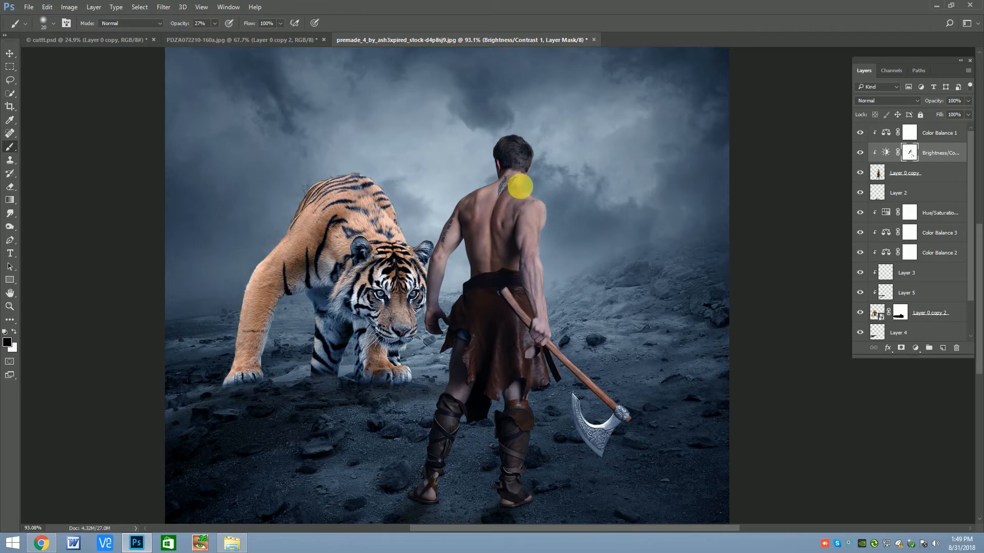
{"action": "left_click_drag", "start_coordinate": [515, 147], "coordinate": [538, 157]}
{"action": "left_click_drag", "start_coordinate": [548, 224], "coordinate": [543, 268]}
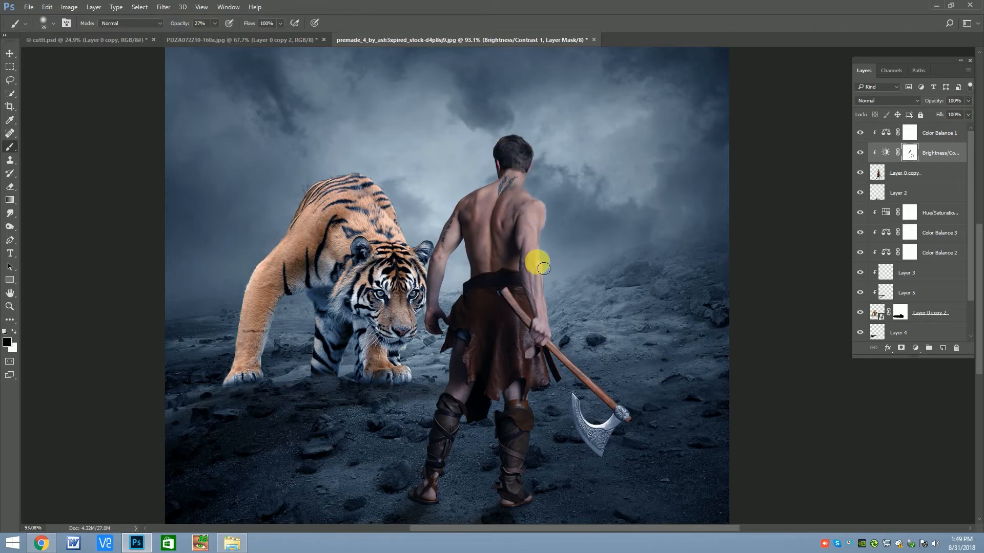
{"action": "mouse_move", "coordinate": [447, 285]}
{"action": "left_mouse_down"}
{"action": "mouse_move", "coordinate": [454, 324]}
{"action": "mouse_move", "coordinate": [443, 398]}
{"action": "mouse_move", "coordinate": [460, 416]}
{"action": "mouse_move", "coordinate": [532, 432]}
{"action": "left_mouse_up"}
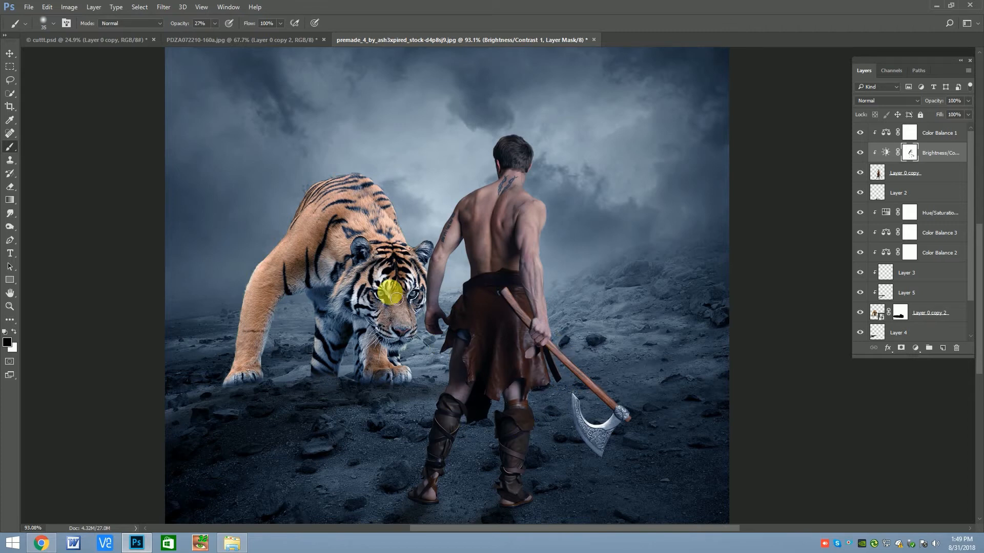
- Compare the warrior with the Brightness/Contrast adjustment hidden and shown
{"action": "scroll", "coordinate": [391, 286], "scroll_direction": "down", "scroll_amount": 2}
{"action": "scroll", "coordinate": [446, 306], "scroll_direction": "down", "scroll_amount": 1}
{"action": "scroll", "coordinate": [428, 296], "scroll_direction": "up", "scroll_amount": 1}
{"action": "key", "text": "v"}
{"action": "left_click", "coordinate": [860, 153]}
{"action": "left_click", "coordinate": [861, 153]}
- Add a clipped Brightness/Contrast adjustment directly above the tiger with brightness -15 and contrast -17
{"action": "left_click", "coordinate": [370, 245]}
{"action": "left_click", "coordinate": [860, 313]}
{"action": "left_click", "coordinate": [861, 312]}
{"action": "left_click", "coordinate": [915, 348]}
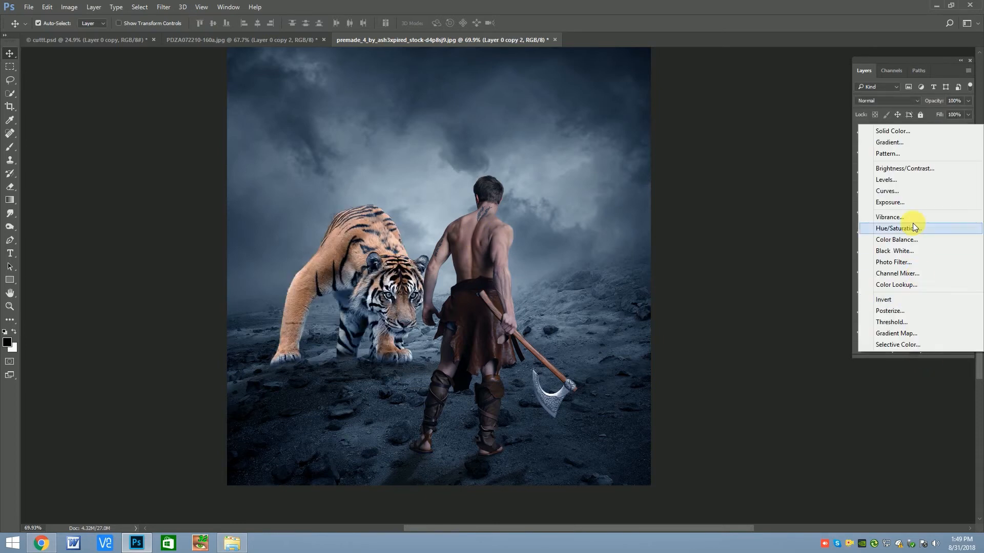
{"action": "left_click", "coordinate": [909, 171]}
{"action": "left_click_drag", "start_coordinate": [699, 205], "coordinate": [696, 207]}
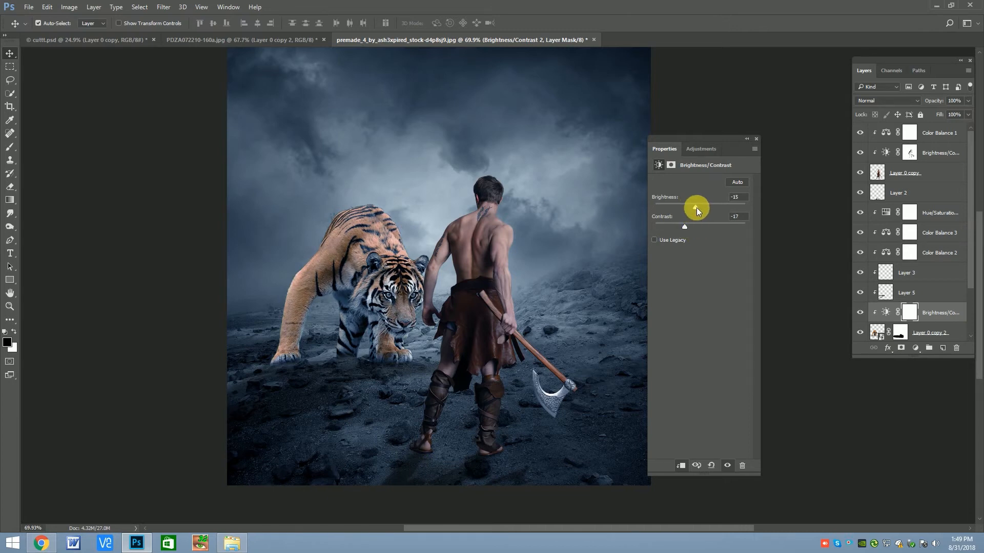
{"action": "left_click", "coordinate": [754, 140]}
- Paint over the tiger's muzzle and face in its Brightness/Contrast mask with a soft black brush at 65% opacity
{"action": "scroll", "coordinate": [410, 237], "scroll_direction": "down", "scroll_amount": 2}
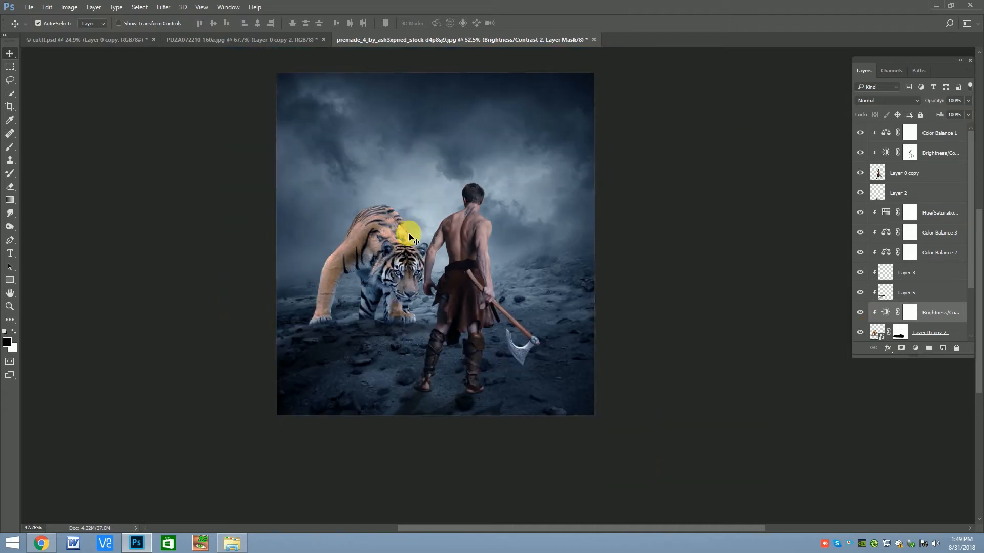
{"action": "scroll", "coordinate": [410, 237], "scroll_direction": "up", "scroll_amount": 2}
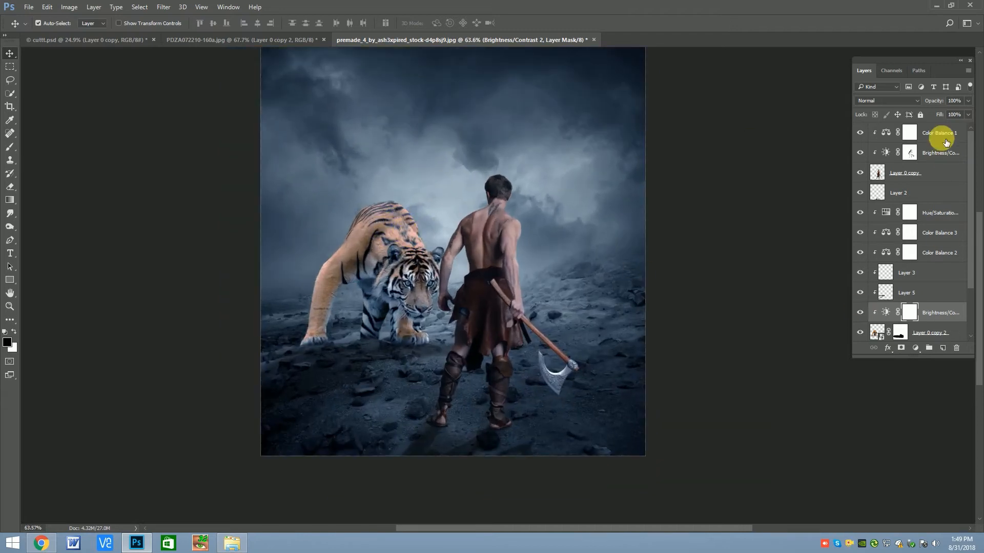
{"action": "left_click", "coordinate": [8, 152]}
{"action": "scroll", "coordinate": [413, 276], "scroll_direction": "up", "scroll_amount": 3}
{"action": "left_click", "coordinate": [214, 23]}
{"action": "left_click_drag", "start_coordinate": [213, 34], "coordinate": [227, 35]}
{"action": "key", "text": "bracketright"}
{"action": "left_click", "coordinate": [451, 315]}
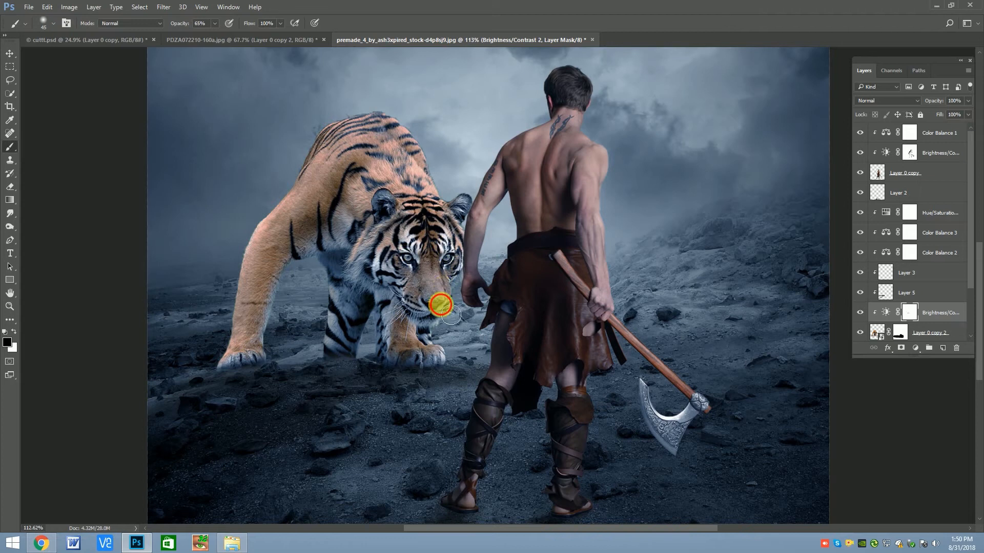
{"action": "key", "text": "bracketright"}
{"action": "left_click", "coordinate": [443, 212]}
- Paint black over the top of the tiger's head in the same Brightness/Contrast mask
{"action": "scroll", "coordinate": [443, 225], "scroll_direction": "down", "scroll_amount": 2}
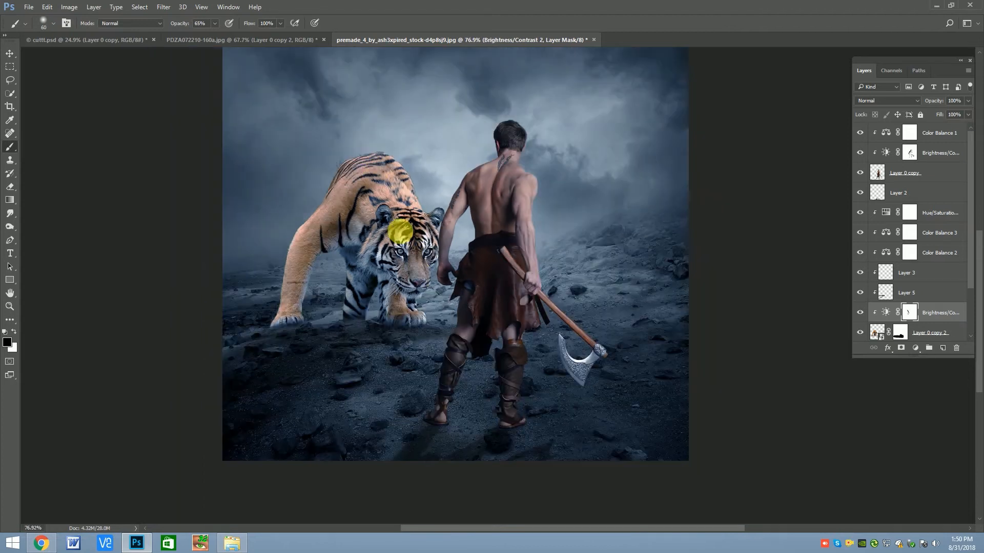
{"action": "left_click", "coordinate": [411, 206]}
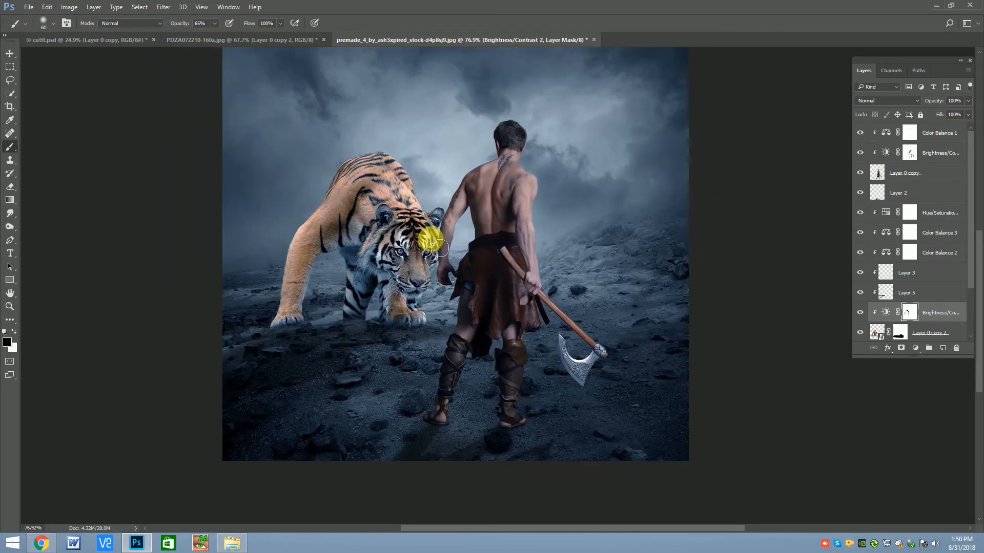
{"action": "key", "text": "bracketleft"}
{"action": "key", "text": "bracketleft"}
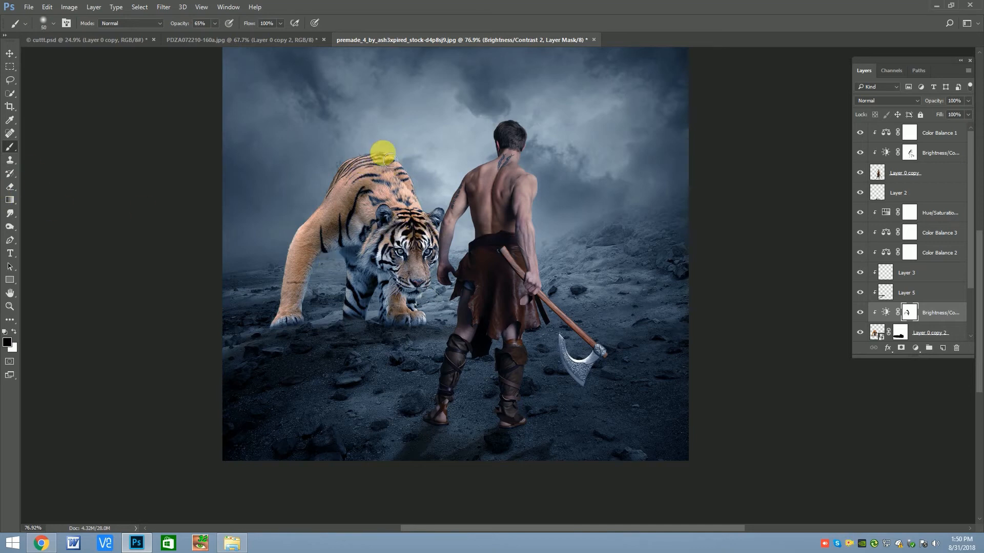
{"action": "key", "text": "v"}
{"action": "scroll", "coordinate": [470, 260], "scroll_direction": "down", "scroll_amount": 3}
- Add a new empty layer directly above the landscape background and set the foreground colour to white
{"action": "left_click", "coordinate": [451, 224]}
{"action": "left_click", "coordinate": [943, 348]}
{"action": "scroll", "coordinate": [901, 288], "scroll_direction": "down", "scroll_amount": 2}
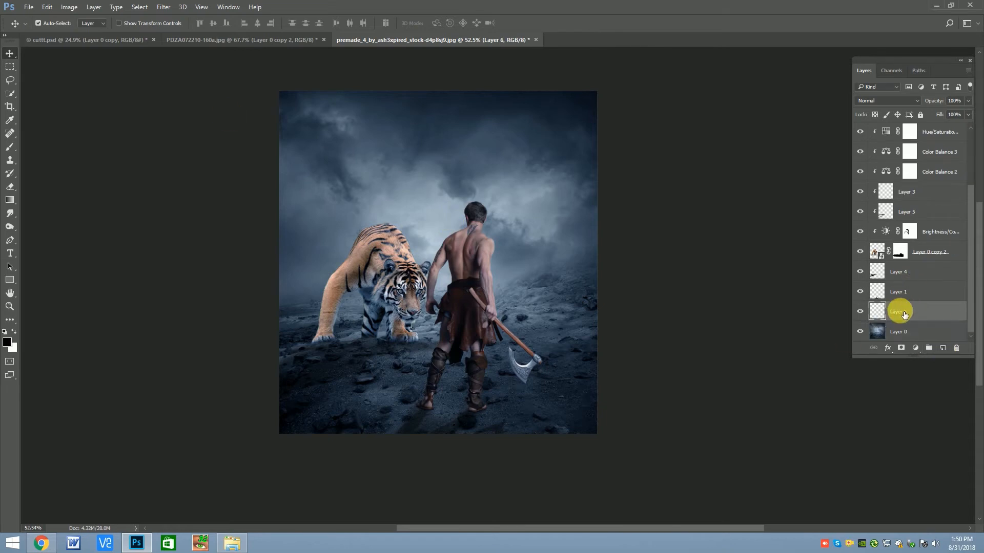
{"action": "key", "text": "i"}
{"action": "left_click", "coordinate": [14, 332]}
{"action": "left_click", "coordinate": [7, 343]}
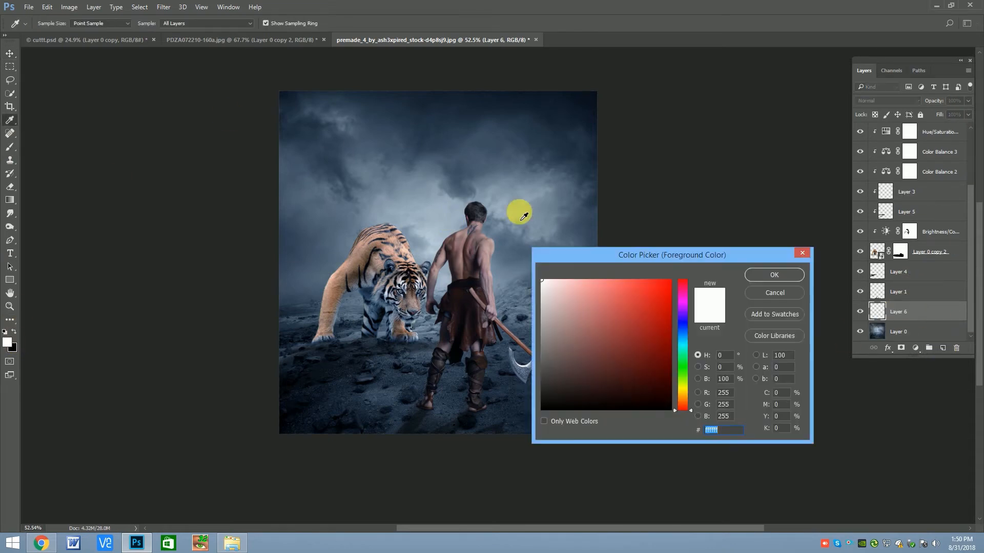
{"action": "left_click", "coordinate": [433, 244]}
{"action": "left_click_drag", "start_coordinate": [594, 308], "coordinate": [540, 277]}
{"action": "left_click", "coordinate": [760, 274]}
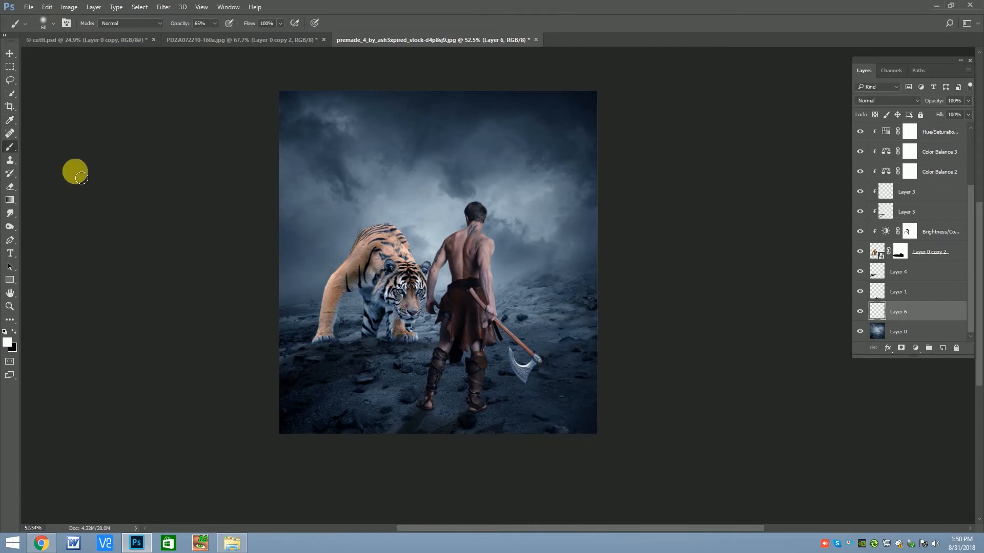
- Paint one soft white glow between the tiger and the warrior with a 400 px brush at 100% opacity
{"action": "key", "text": "0"}
{"action": "key", "text": "bracketright"}
{"action": "key", "text": "bracketright"}
{"action": "key", "text": "bracketright"}
{"action": "key", "text": "bracketright"}
{"action": "key", "text": "bracketright"}
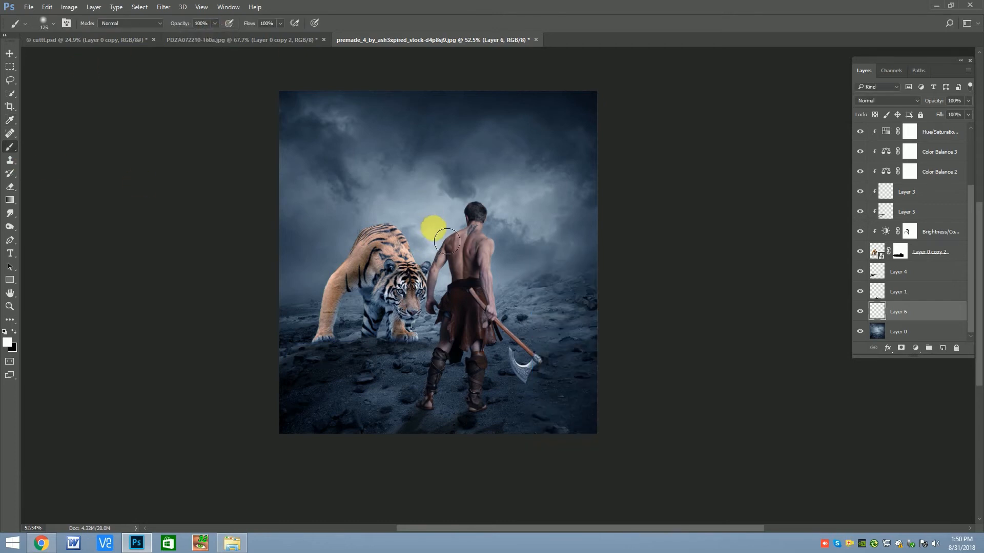
{"action": "key", "text": "bracketright"}
{"action": "key", "text": "bracketright"}
{"action": "left_click", "coordinate": [431, 227]}
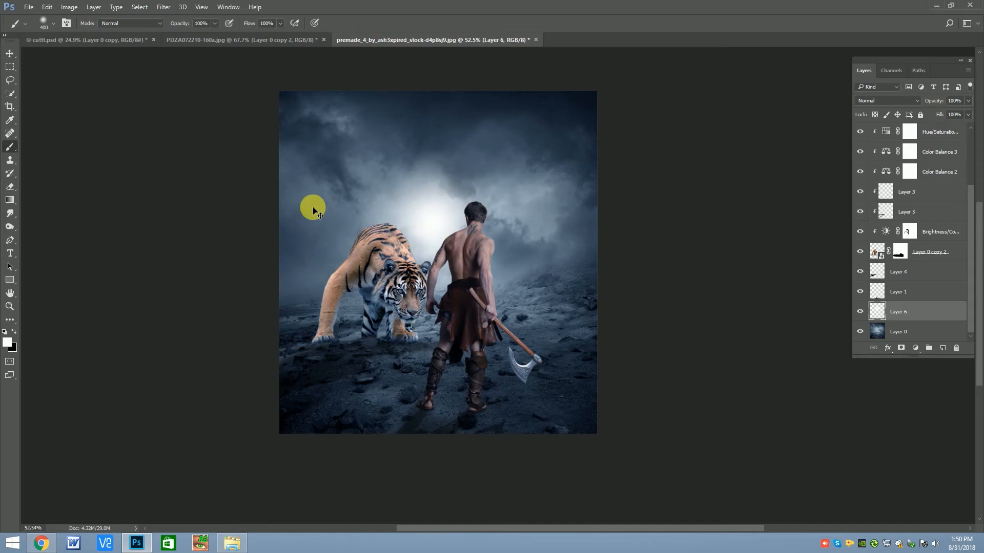
- Enlarge the white glow with Free Transform and set its layer's blend mode to Soft Light
{"action": "key", "text": "ctrl+t"}
{"action": "left_click_drag", "start_coordinate": [545, 132], "coordinate": [585, 76]}
{"action": "key", "text": "Return"}
{"action": "left_click", "coordinate": [884, 101]}
{"action": "left_click", "coordinate": [874, 201]}
{"action": "left_click", "coordinate": [860, 311]}
{"action": "left_click", "coordinate": [861, 311]}
- Stretch the glow horizontally with Free Transform until it extends past the image's side edges
{"action": "key", "text": "ctrl+t"}
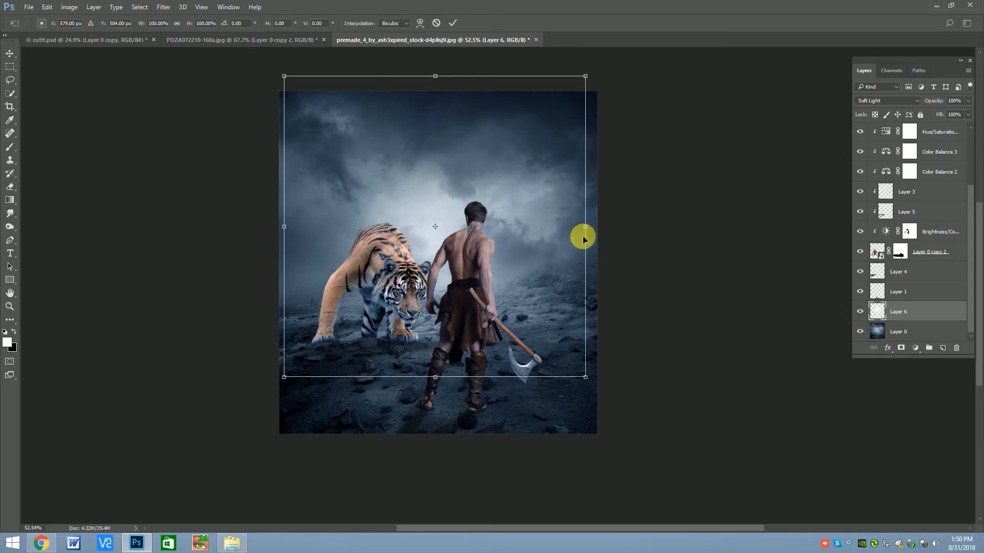
{"action": "left_click_drag", "start_coordinate": [589, 227], "coordinate": [630, 224]}
{"action": "key", "text": "Return"}
- Lower the glow layer's opacity to 50% and compare the image with the glow hidden and shown
{"action": "key", "text": "b"}
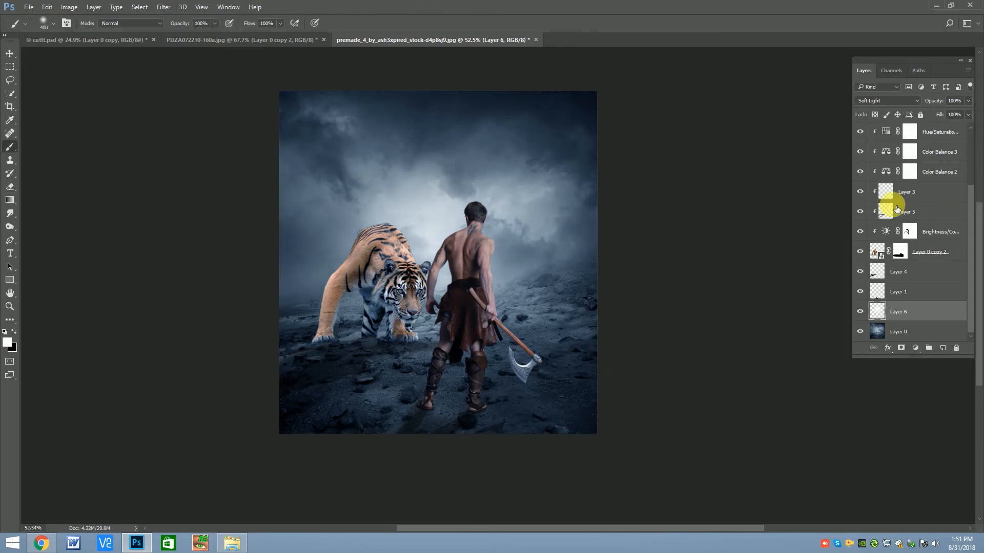
{"action": "key", "text": "v"}
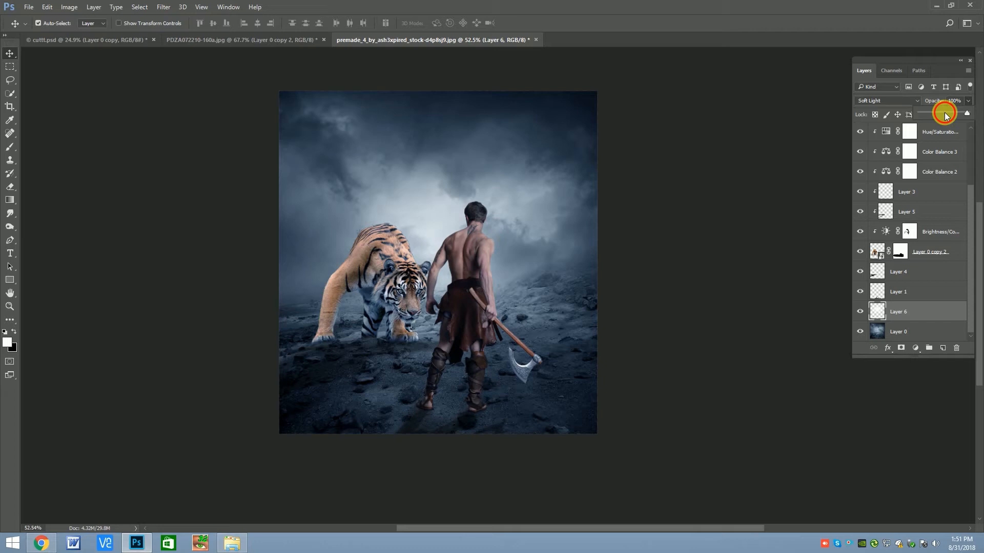
{"action": "left_click", "coordinate": [945, 113]}
{"action": "left_click_drag", "start_coordinate": [945, 112], "coordinate": [943, 112]}
{"action": "left_click", "coordinate": [861, 312]}
{"action": "left_click", "coordinate": [861, 313]}
{"action": "scroll", "coordinate": [307, 225], "scroll_direction": "down", "scroll_amount": 2}
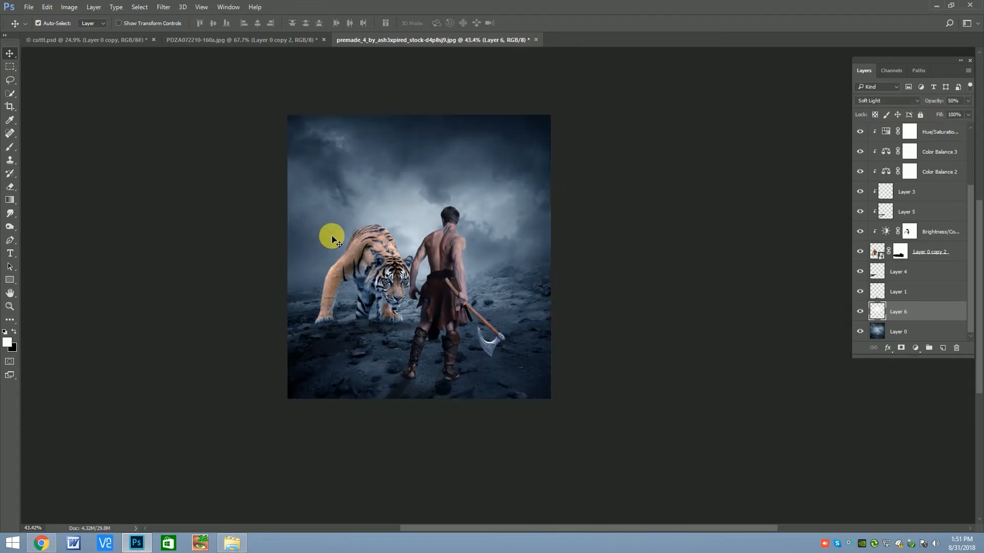
- Add an unclipped Color Balance adjustment above all layers with midtones shifted slightly toward cyan and blue
{"action": "scroll", "coordinate": [410, 251], "scroll_direction": "up", "scroll_amount": 3}
{"action": "left_click", "coordinate": [941, 132]}
{"action": "scroll", "coordinate": [933, 138], "scroll_direction": "up", "scroll_amount": 2}
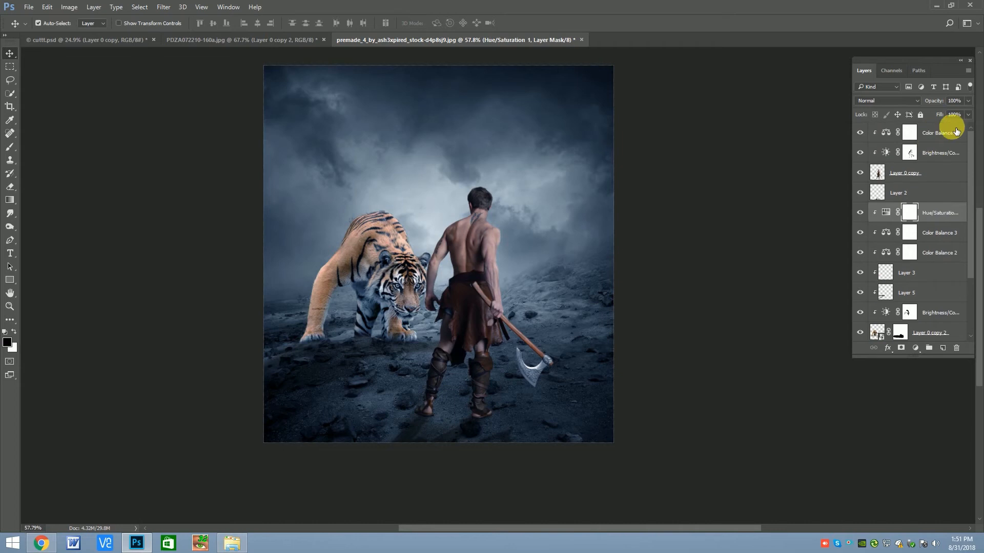
{"action": "left_click", "coordinate": [944, 133]}
{"action": "left_click", "coordinate": [917, 350]}
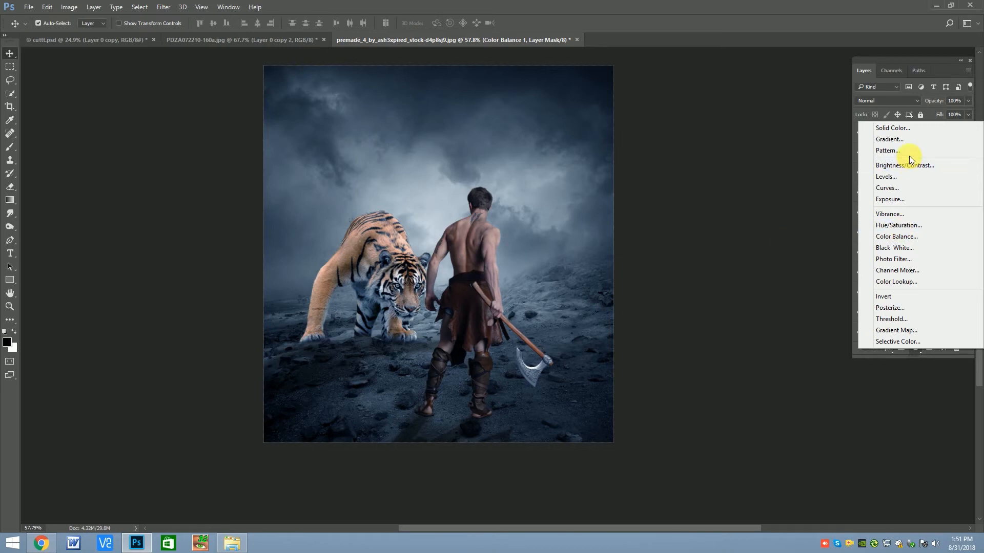
{"action": "left_click", "coordinate": [886, 236]}
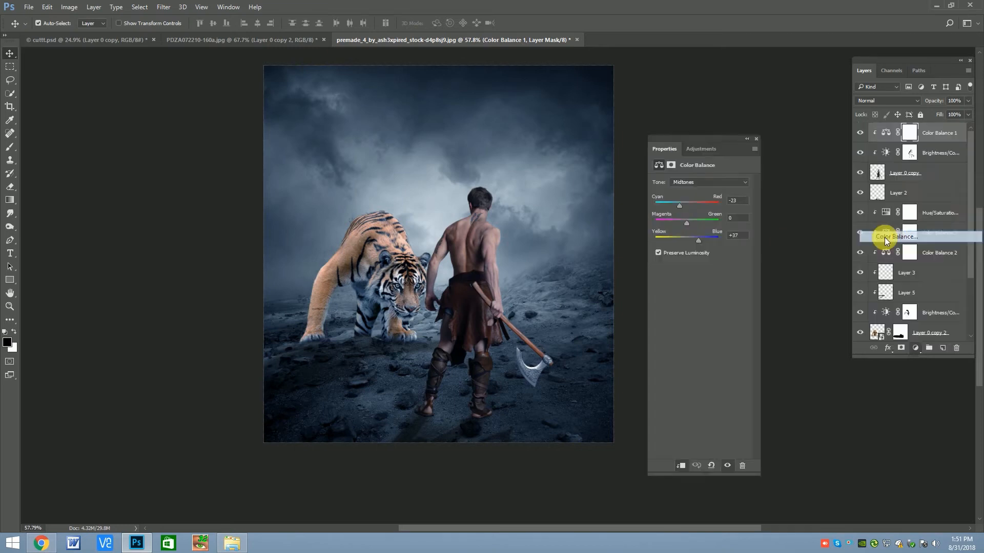
{"action": "left_click_drag", "start_coordinate": [687, 205], "coordinate": [685, 204]}
{"action": "left_click_drag", "start_coordinate": [686, 239], "coordinate": [684, 239]}
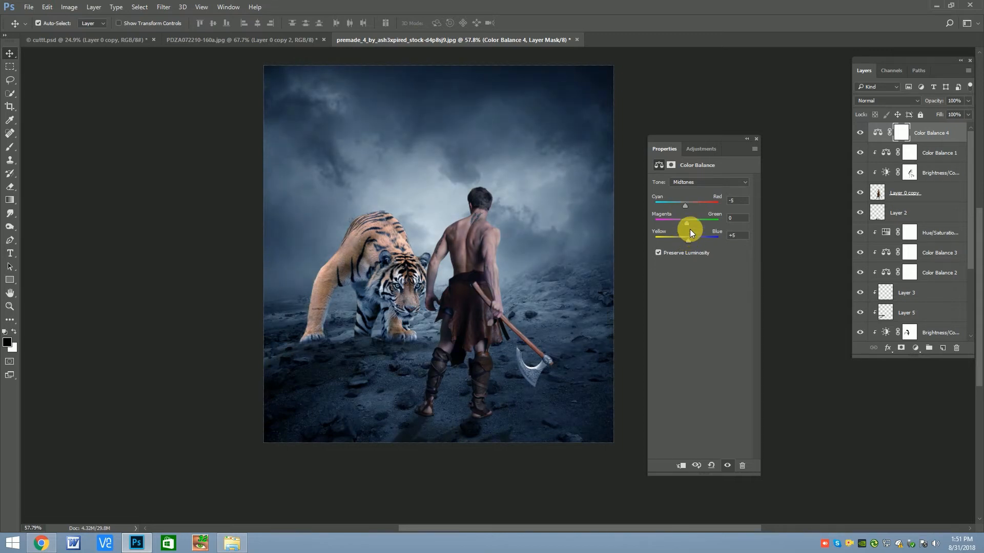
{"action": "left_click", "coordinate": [691, 239]}
{"action": "left_click", "coordinate": [756, 139]}
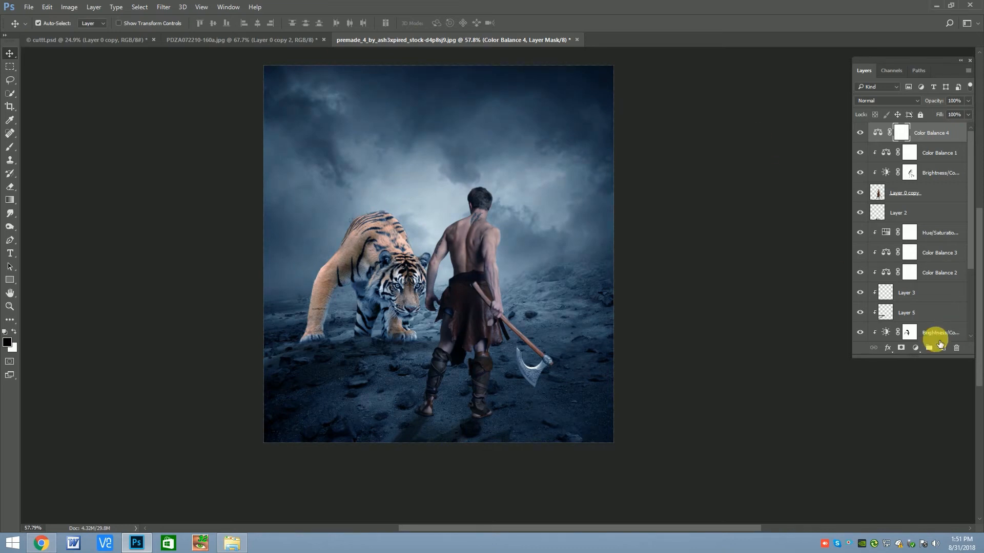
- Add a Gradient Fill layer on top of the stack with the gradient's opaque colour stop changed to black
{"action": "left_click", "coordinate": [917, 352]}
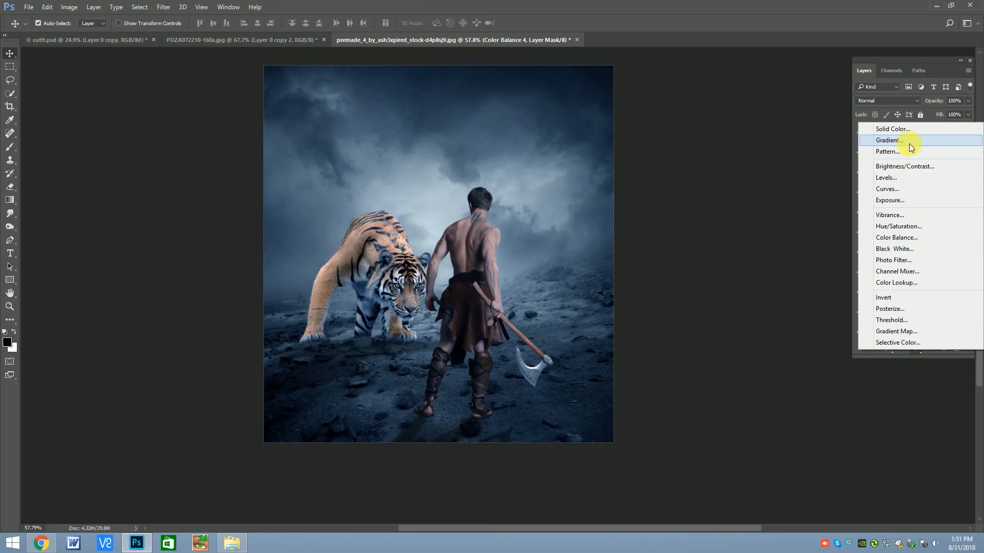
{"action": "left_click", "coordinate": [905, 138]}
{"action": "left_click", "coordinate": [767, 154]}
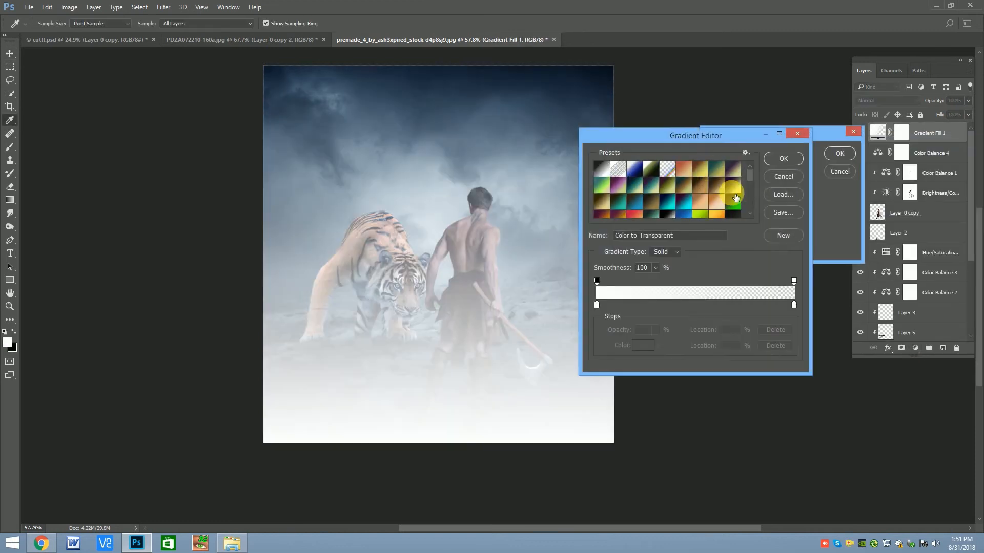
{"action": "left_click", "coordinate": [781, 181]}
{"action": "left_click", "coordinate": [768, 154]}
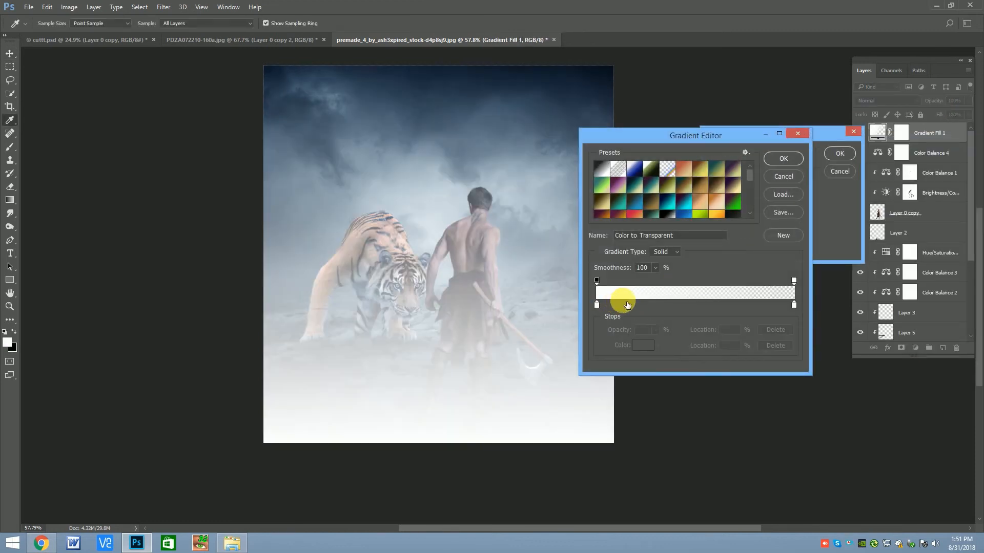
{"action": "left_click", "coordinate": [597, 305]}
{"action": "left_click", "coordinate": [645, 344]}
{"action": "left_click", "coordinate": [543, 408]}
{"action": "left_click", "coordinate": [779, 277]}
{"action": "left_click", "coordinate": [783, 159]}
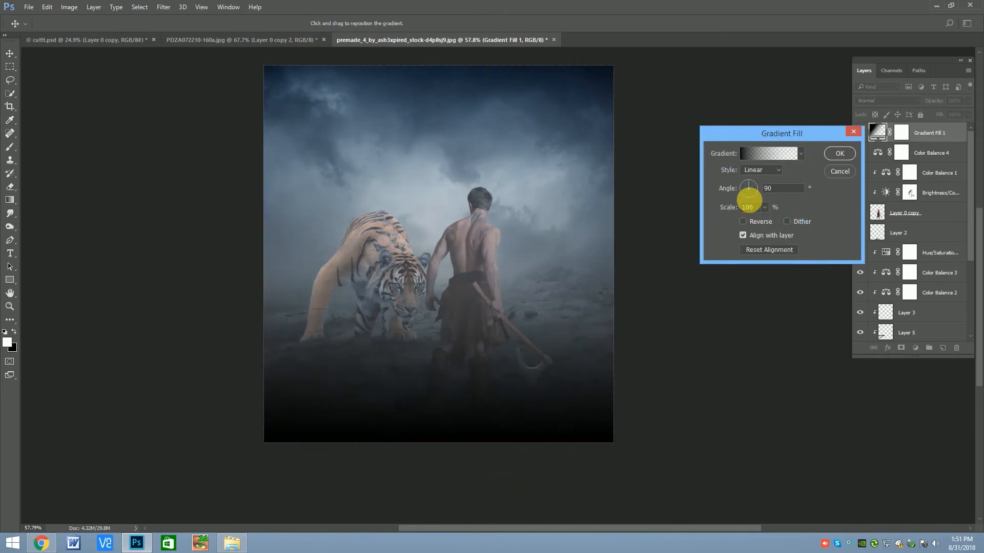
- Reverse the gradient fill and apply it with the Radial style at 1000% scale
{"action": "left_click", "coordinate": [743, 221]}
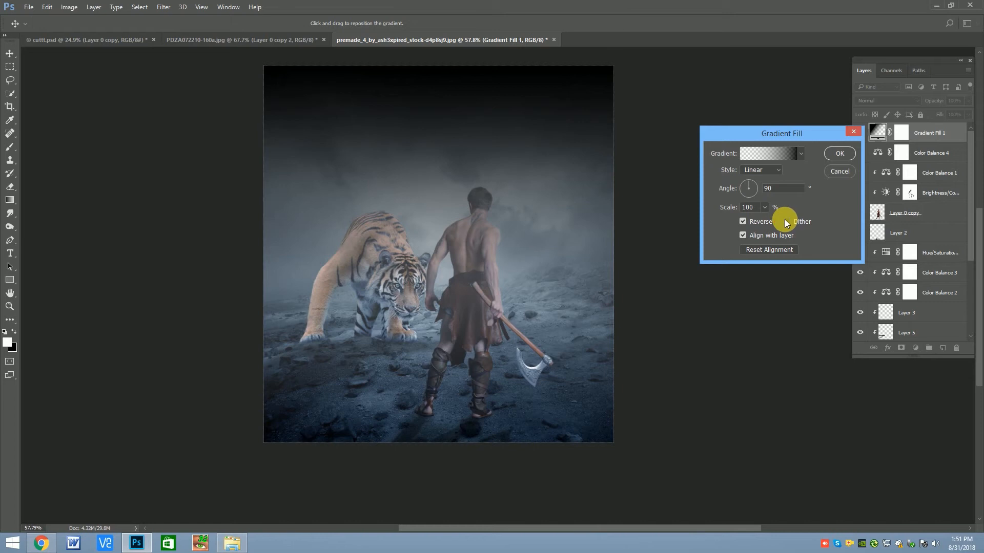
{"action": "left_click", "coordinate": [765, 207]}
{"action": "left_click_drag", "start_coordinate": [777, 219], "coordinate": [761, 182]}
{"action": "left_click", "coordinate": [761, 170]}
{"action": "left_click", "coordinate": [758, 184]}
{"action": "left_click", "coordinate": [765, 207]}
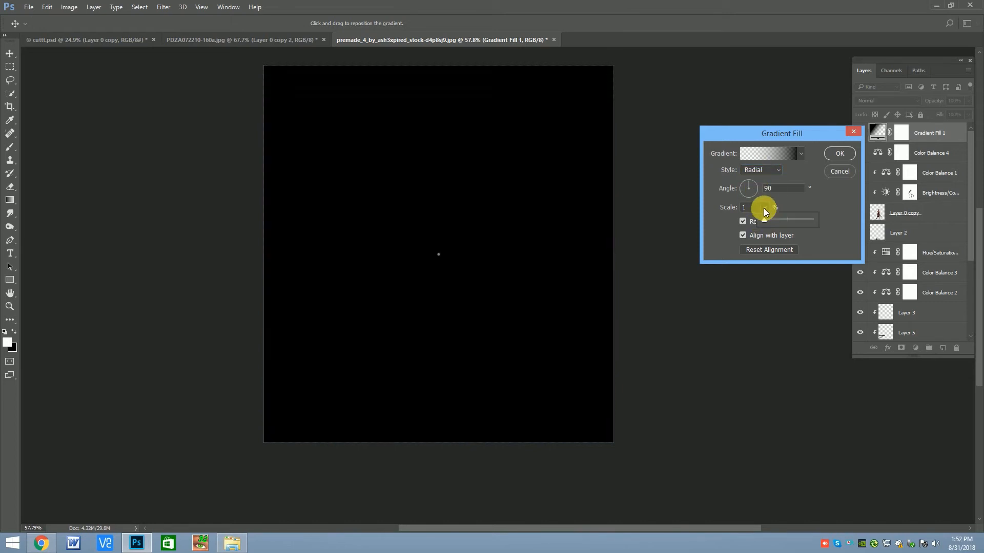
{"action": "left_click_drag", "start_coordinate": [774, 222], "coordinate": [816, 226]}
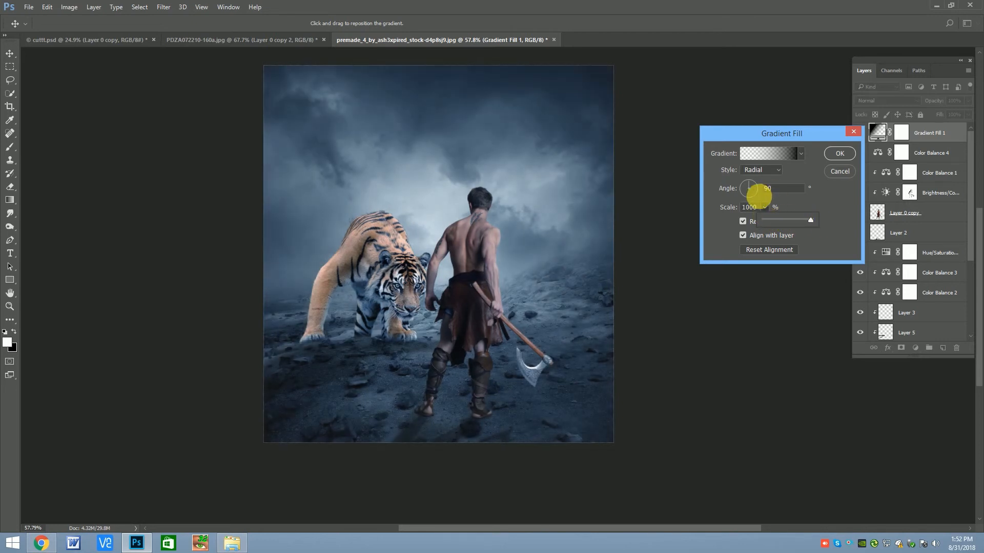
{"action": "left_click", "coordinate": [840, 154]}
{"action": "left_click", "coordinate": [861, 133]}
- Reopen the gradient fill settings, rotate the gradient to -165.96° and try the Angle style
{"action": "double_click", "coordinate": [877, 131]}
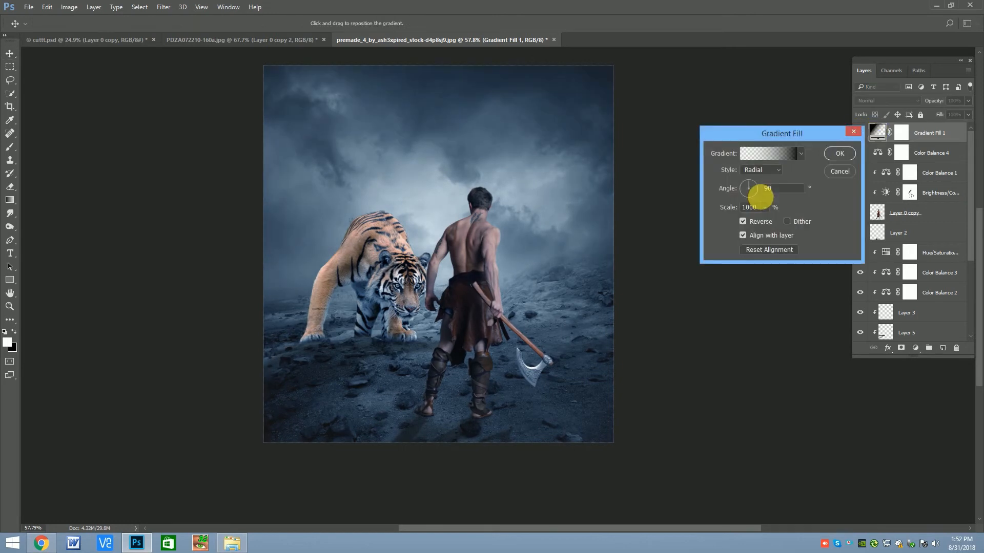
{"action": "left_click_drag", "start_coordinate": [759, 192], "coordinate": [743, 196]}
{"action": "left_click", "coordinate": [754, 208]}
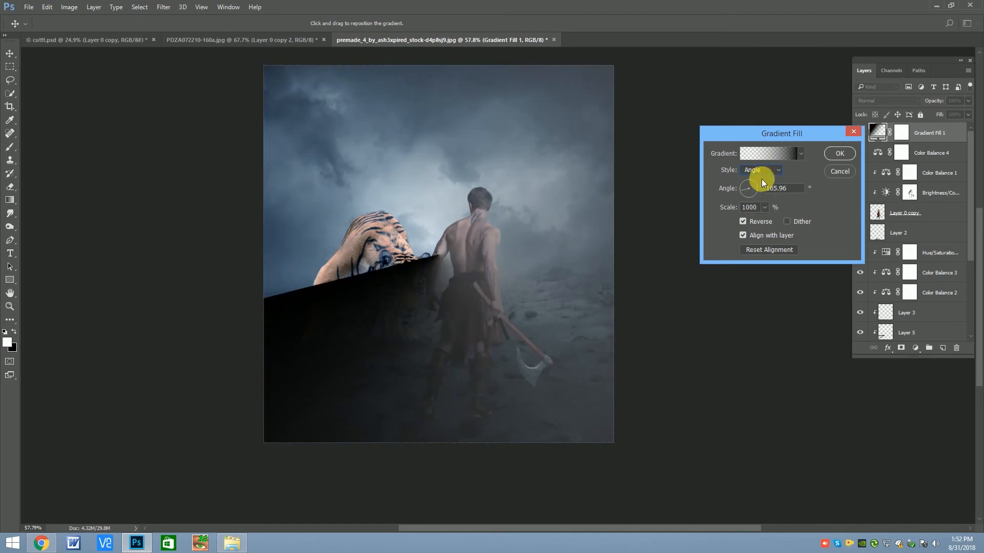
- Check the colour of the gradient's transparent end stop and try the Diamond style at 34% scale
{"action": "left_click", "coordinate": [769, 153]}
{"action": "left_click", "coordinate": [794, 305]}
{"action": "left_click", "coordinate": [645, 346]}
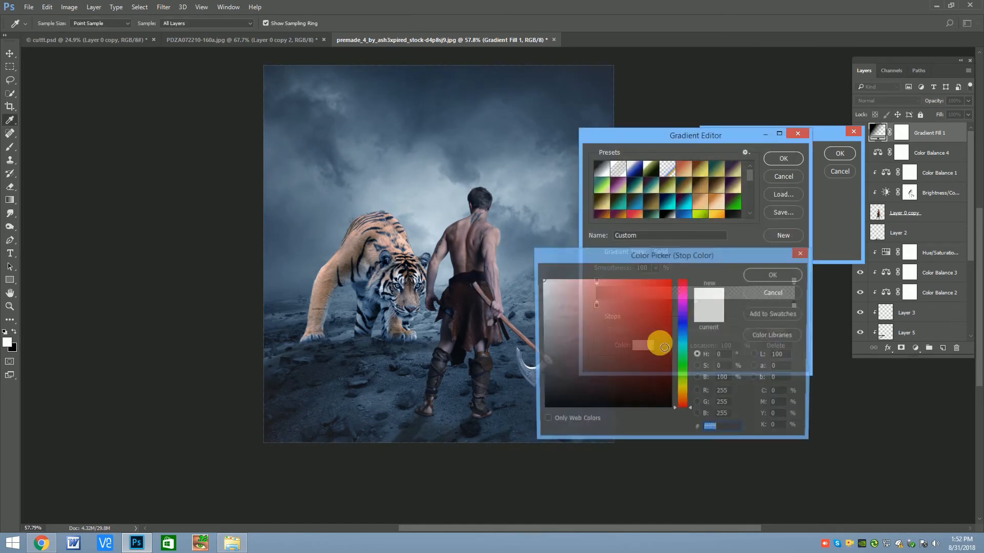
{"action": "left_click", "coordinate": [776, 275]}
{"action": "left_click", "coordinate": [781, 158]}
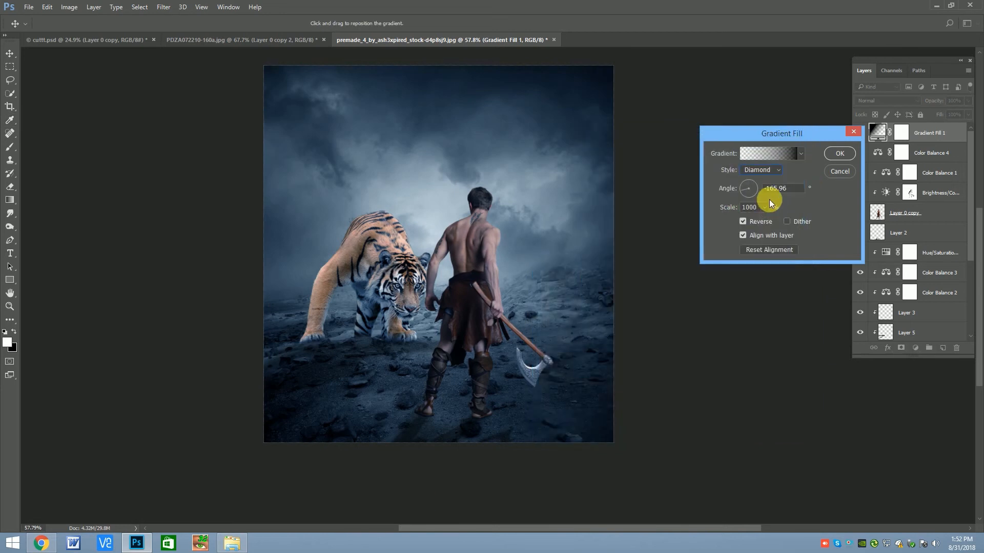
{"action": "left_click_drag", "start_coordinate": [762, 220], "coordinate": [720, 220]}
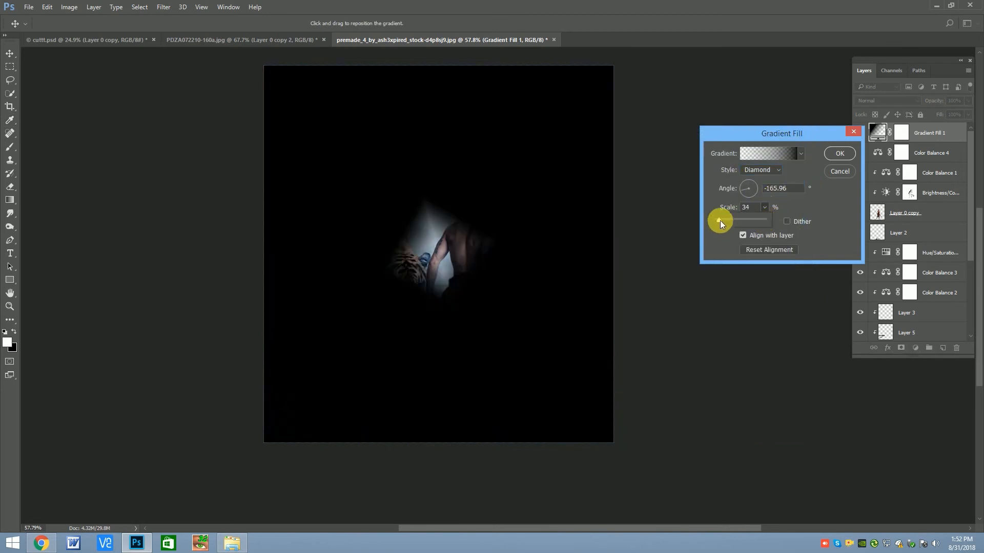
- Switch the gradient fill to the Radial style with 1000% scale and a 100° angle, keeping it reversed
{"action": "left_click", "coordinate": [759, 172]}
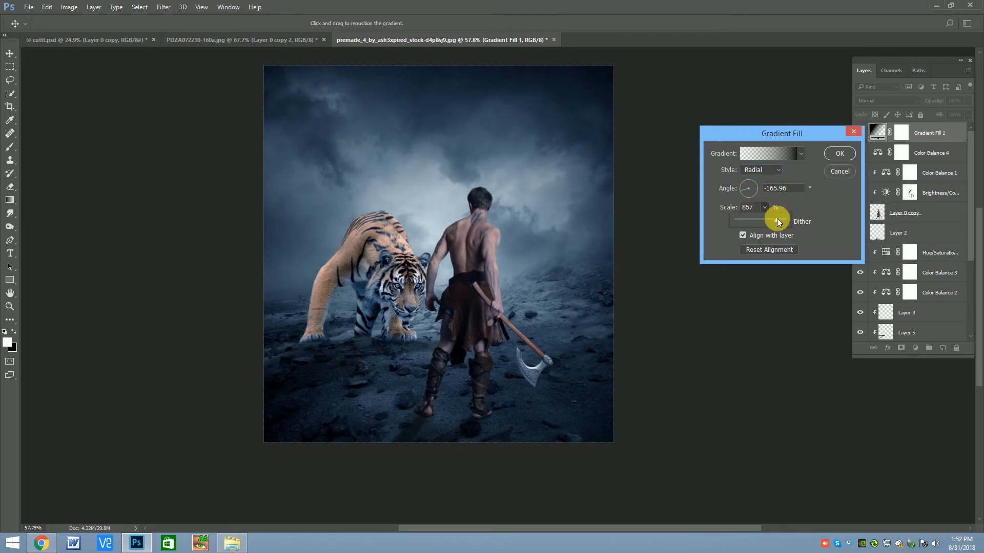
{"action": "left_click_drag", "start_coordinate": [713, 220], "coordinate": [819, 224]}
{"action": "type", "text": "100"}
{"action": "left_click", "coordinate": [743, 222]}
{"action": "left_click", "coordinate": [760, 221]}
- Try the Angle style on the reversed gradient fill and replace it with the Linear style at a 100° angle
{"action": "left_click", "coordinate": [764, 169]}
{"action": "left_click", "coordinate": [756, 195]}
{"action": "left_click", "coordinate": [761, 177]}
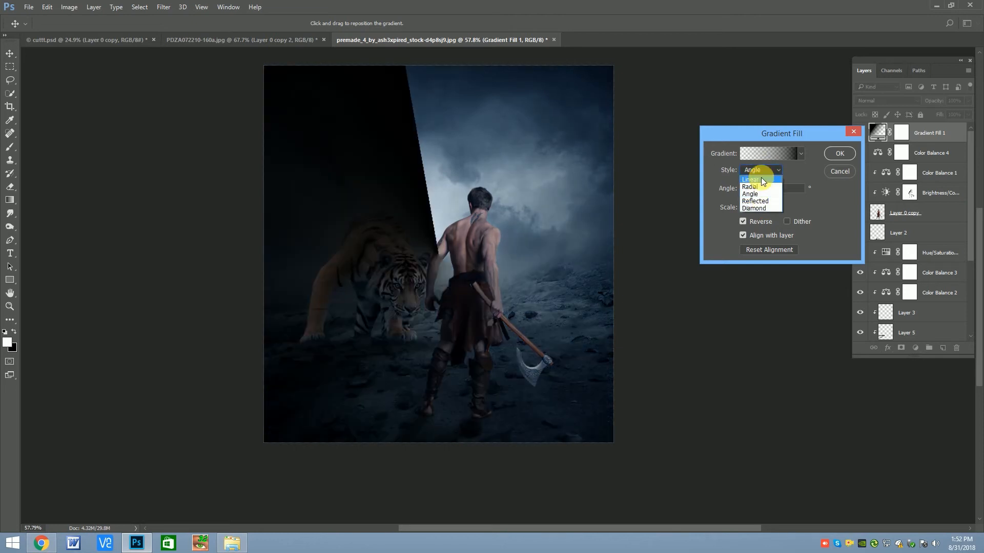
{"action": "left_click", "coordinate": [761, 179]}
{"action": "left_click", "coordinate": [843, 154]}
- Adjust the linear gradient fill's scale, compare it with Reverse switched on and off, and close the gradient settings
{"action": "left_click", "coordinate": [765, 208]}
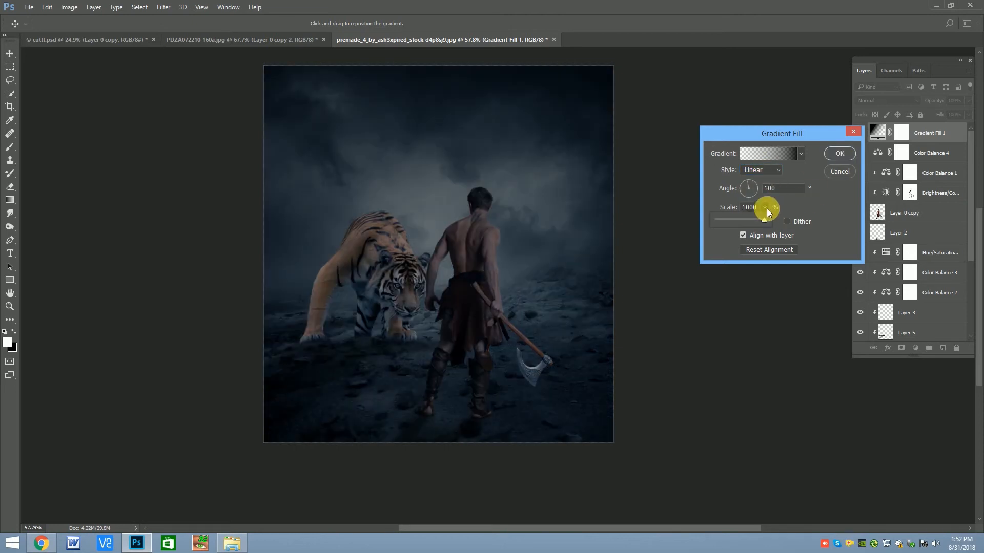
{"action": "mouse_move", "coordinate": [751, 223]}
{"action": "left_mouse_down"}
{"action": "mouse_move", "coordinate": [772, 193]}
{"action": "mouse_move", "coordinate": [749, 222]}
{"action": "mouse_move", "coordinate": [768, 221]}
{"action": "left_mouse_up"}
{"action": "left_click", "coordinate": [757, 189]}
{"action": "left_click", "coordinate": [744, 222]}
{"action": "left_click", "coordinate": [744, 221]}
{"action": "left_click", "coordinate": [743, 222]}
{"action": "left_click", "coordinate": [828, 155]}
{"action": "left_click", "coordinate": [859, 133]}
{"action": "left_click", "coordinate": [860, 133]}
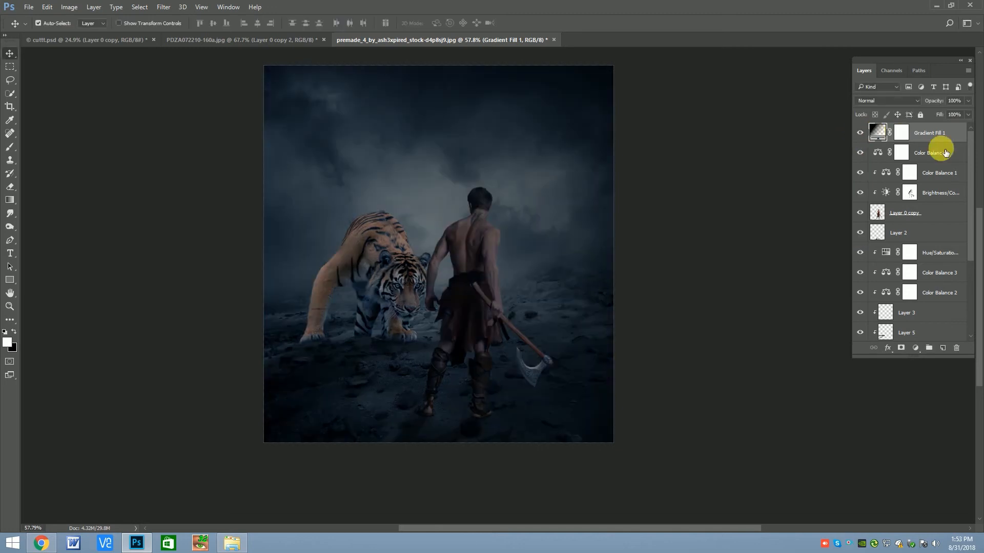
- Paint a black 400 px soft brush dab on the gradient fill's mask, over the sky between the tiger and the warrior
{"action": "left_click", "coordinate": [903, 132]}
{"action": "left_click", "coordinate": [10, 148]}
{"action": "left_click", "coordinate": [441, 218]}
- Enlarge the brush to 1300 px and paint black on the gradient fill's mask over the centre of the image
{"action": "scroll", "coordinate": [440, 218], "scroll_direction": "down", "scroll_amount": 1}
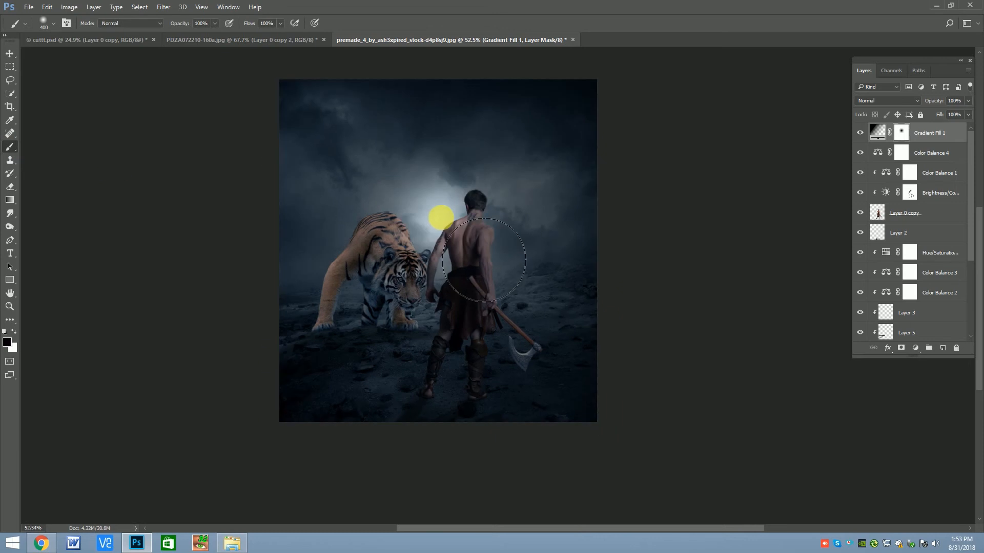
{"action": "key", "text": "bracketright"}
{"action": "key", "text": "bracketright"}
{"action": "key", "text": "bracketright"}
{"action": "key", "text": "bracketright"}
{"action": "key", "text": "bracketright"}
{"action": "key", "text": "bracketright"}
{"action": "key", "text": "bracketright"}
{"action": "key", "text": "bracketright"}
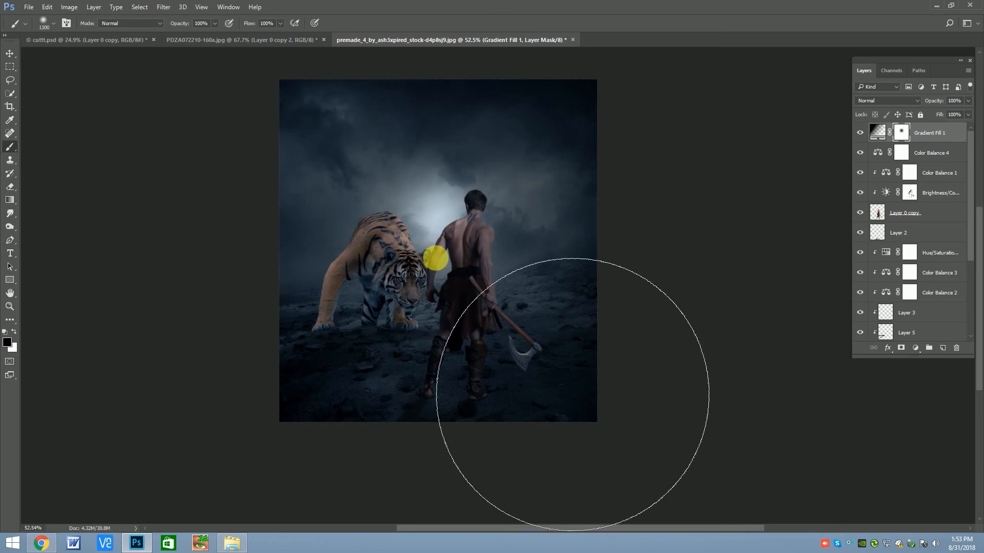
{"action": "left_click", "coordinate": [432, 260]}
- Lower the gradient fill layer's opacity to 60%
{"action": "left_click", "coordinate": [968, 101]}
{"action": "left_click_drag", "start_coordinate": [968, 106], "coordinate": [943, 113]}
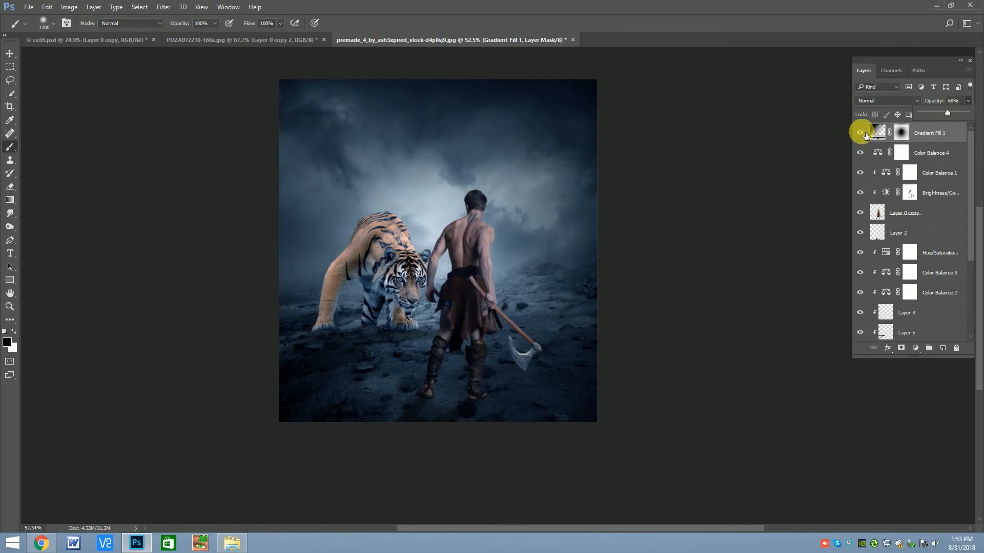
{"action": "left_click", "coordinate": [9, 53]}
{"action": "key", "text": "x"}
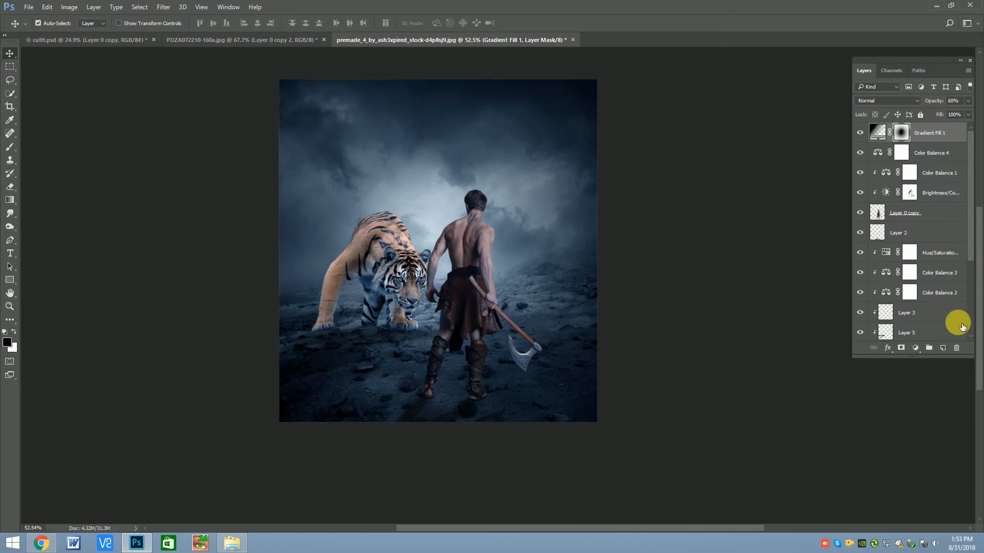
- Add a new layer above the gradient fill and fill it with the merged composite using Apply Image
{"action": "left_click", "coordinate": [943, 348]}
{"action": "left_click", "coordinate": [47, 7]}
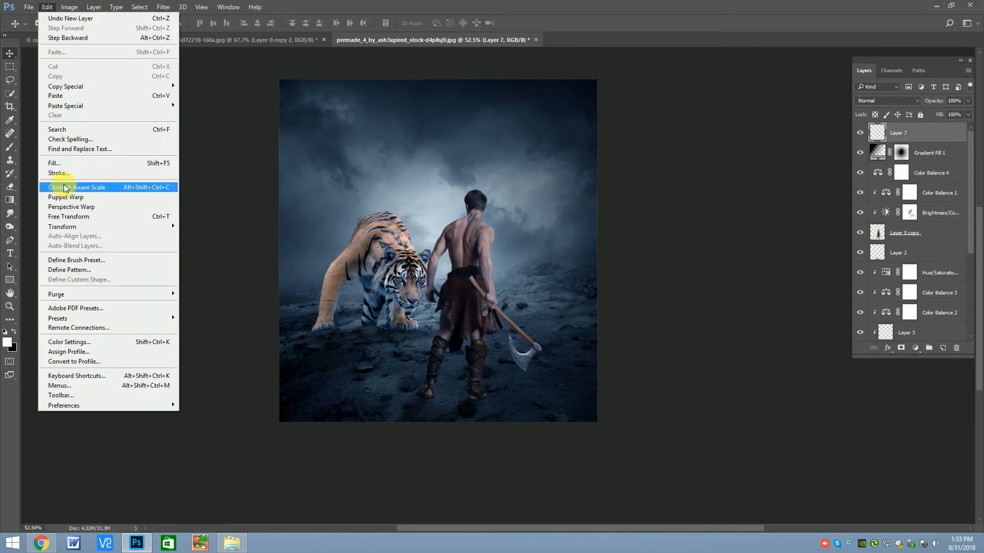
{"action": "mouse_move", "coordinate": [69, 7]}
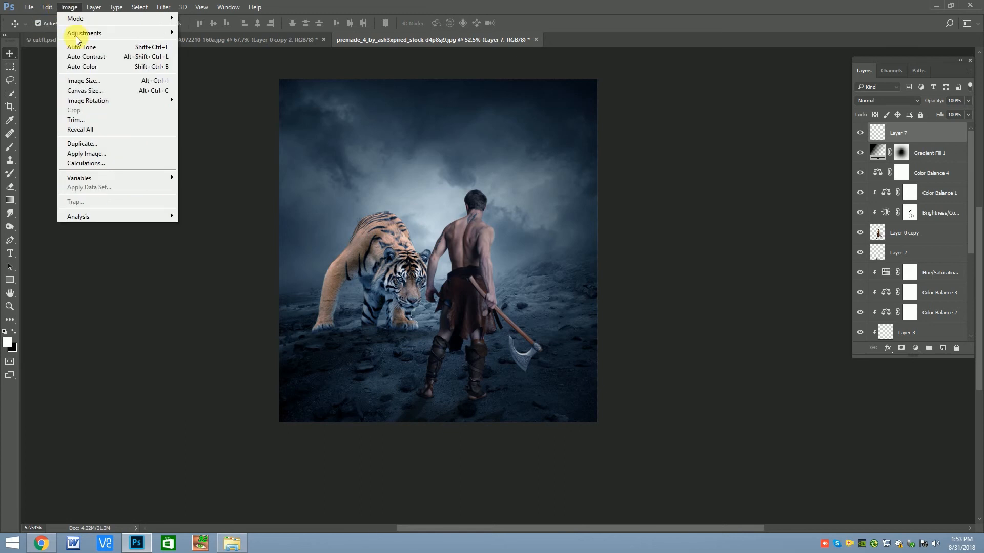
{"action": "left_click", "coordinate": [91, 150]}
{"action": "key", "text": "Return"}
{"action": "scroll", "coordinate": [450, 220], "scroll_direction": "up", "scroll_amount": 1}
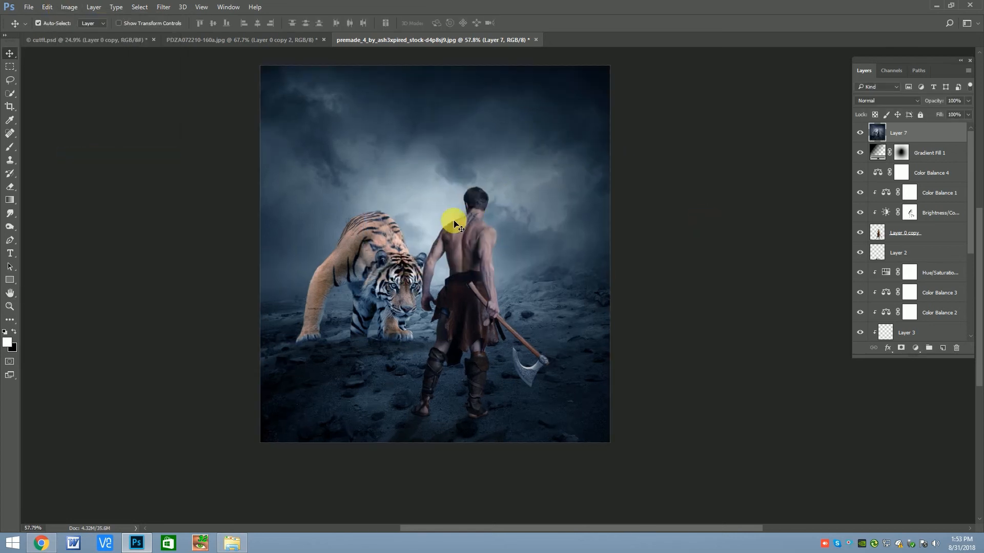
- Open the merged layer in Color Efex Pro 4 and add a Vignette: Blur filter after the Detail Extractor
{"action": "left_click", "coordinate": [141, 7]}
{"action": "mouse_move", "coordinate": [164, 7]}
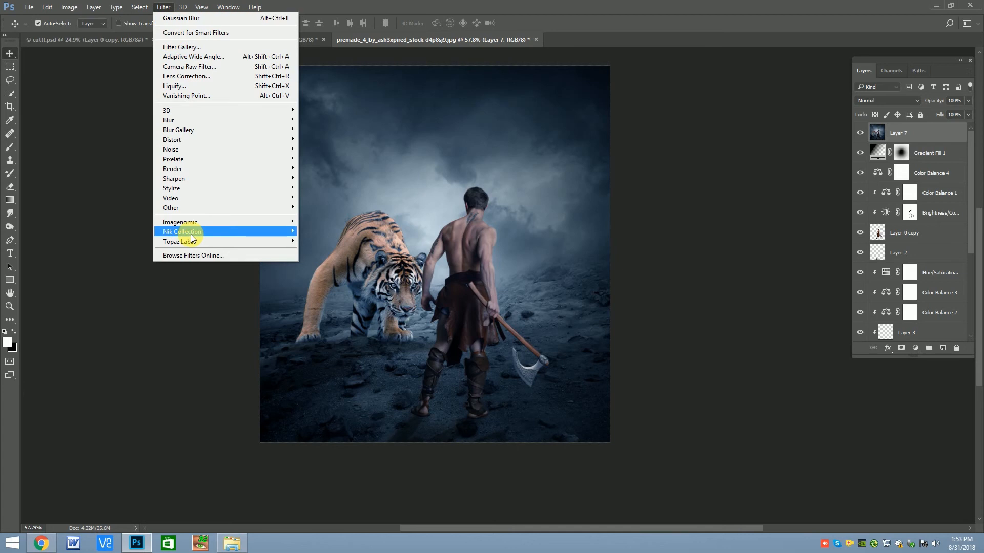
{"action": "mouse_move", "coordinate": [190, 235]}
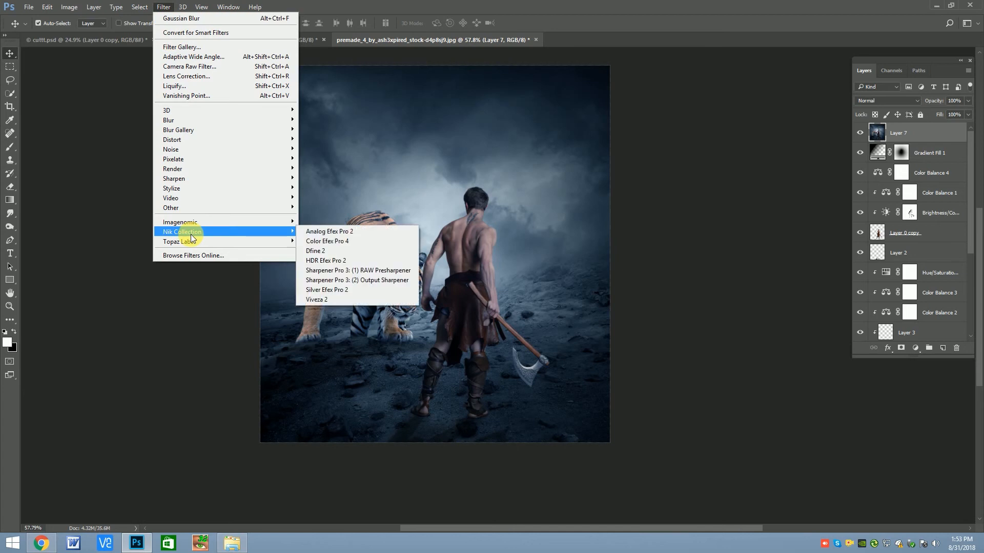
{"action": "left_click", "coordinate": [330, 244]}
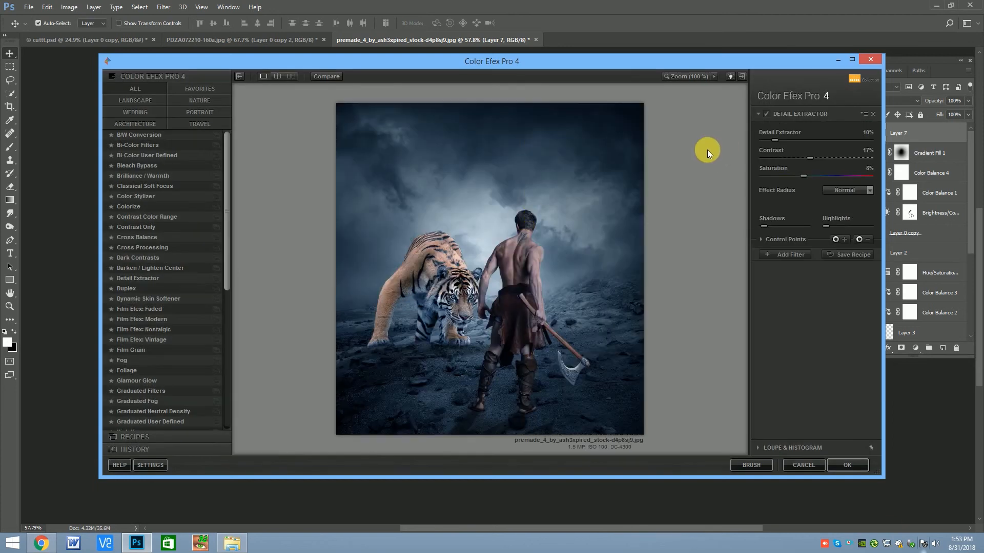
{"action": "left_click", "coordinate": [797, 255]}
{"action": "scroll", "coordinate": [226, 321], "scroll_direction": "down", "scroll_amount": 9}
{"action": "left_click", "coordinate": [180, 426]}
{"action": "left_click", "coordinate": [177, 409]}
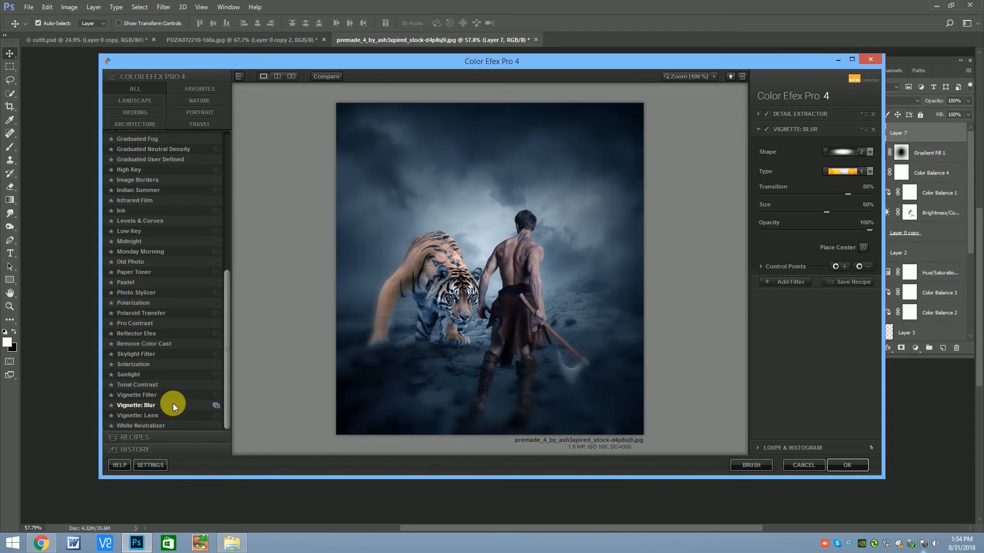
{"action": "left_click", "coordinate": [774, 268]}
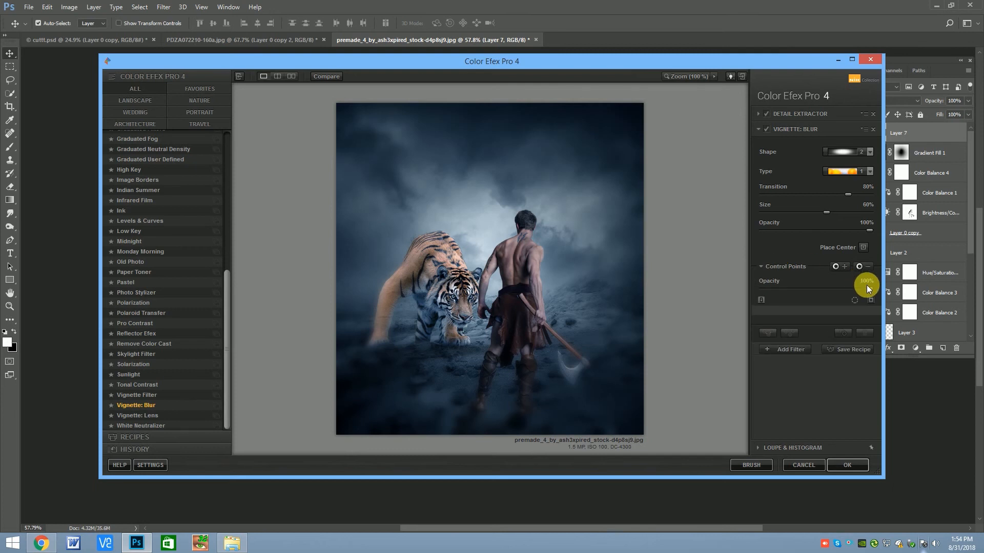
- Add a black Vignette Filter to the Color Efex stack and reduce its overall filter opacity to about 55%
{"action": "left_click", "coordinate": [784, 349]}
{"action": "left_click", "coordinate": [172, 395]}
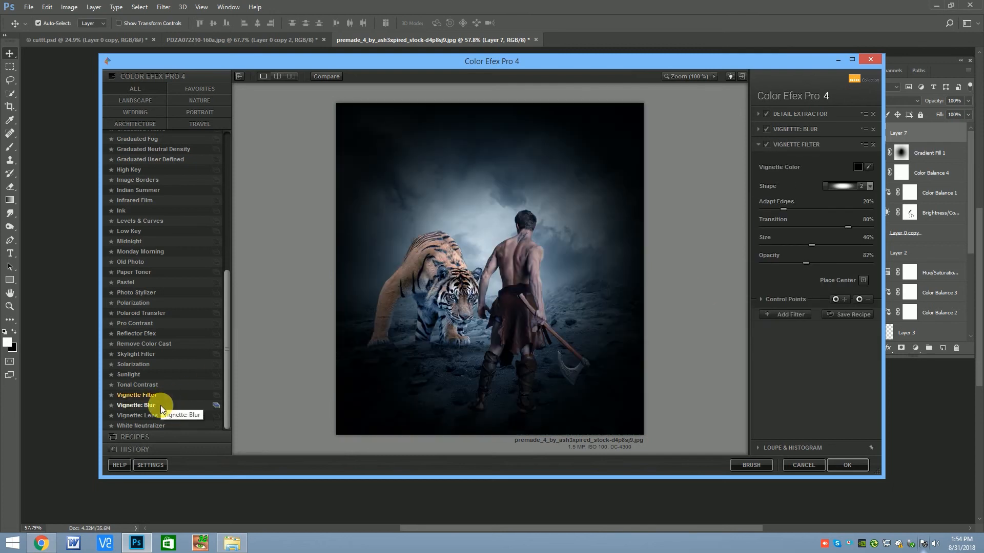
{"action": "left_click", "coordinate": [817, 299]}
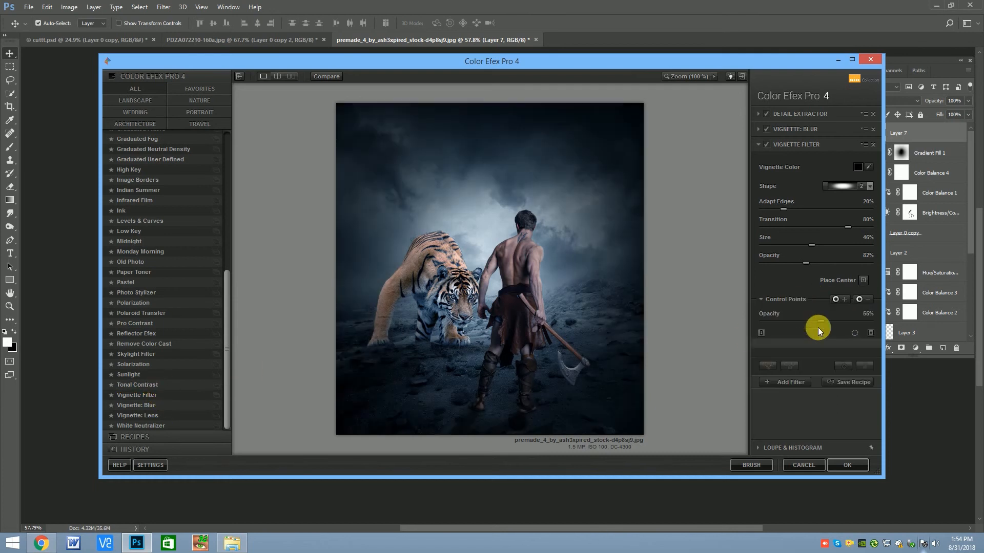
{"action": "left_click_drag", "start_coordinate": [817, 329], "coordinate": [815, 329]}
- Add a Cross Processing filter with method C01 and reduce its overall opacity to 50%
{"action": "left_click", "coordinate": [789, 382]}
{"action": "left_click_drag", "start_coordinate": [228, 291], "coordinate": [223, 183]}
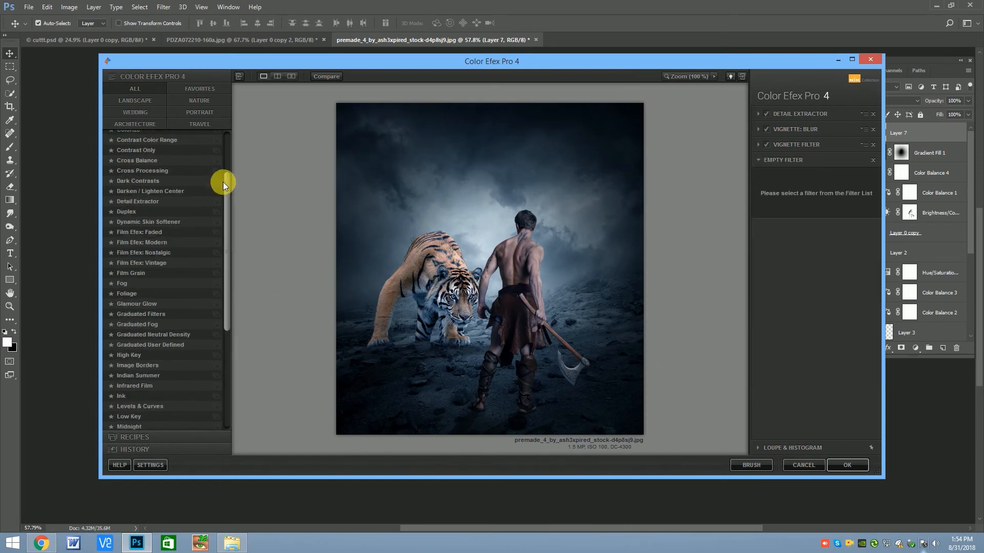
{"action": "scroll", "coordinate": [132, 239], "scroll_direction": "up", "scroll_amount": 1}
{"action": "left_click", "coordinate": [137, 246]}
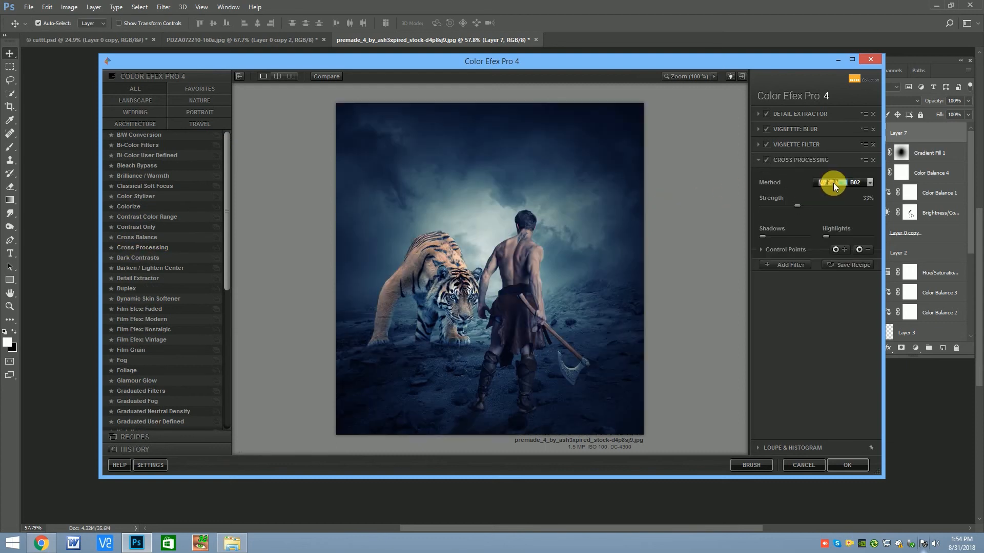
{"action": "left_click", "coordinate": [833, 183]}
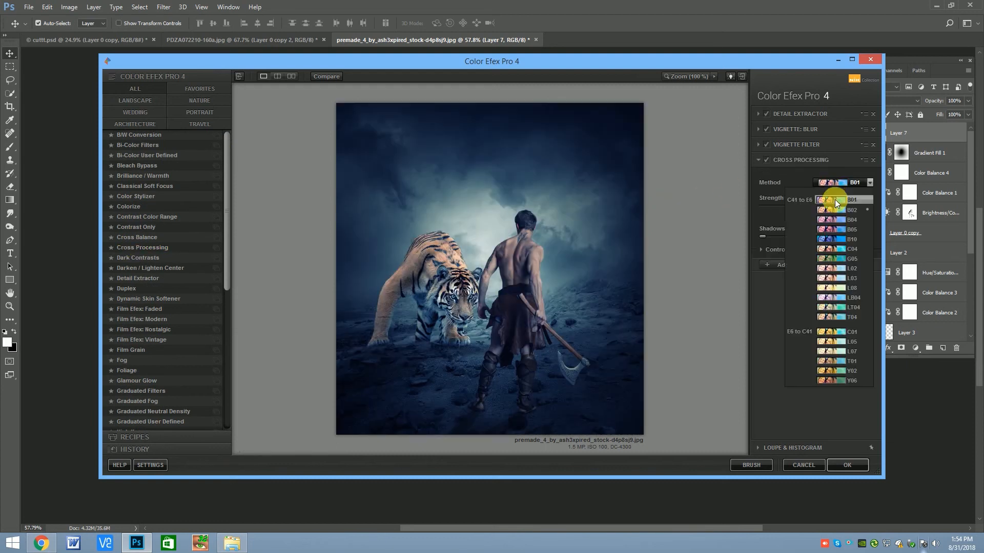
{"action": "left_click", "coordinate": [825, 332]}
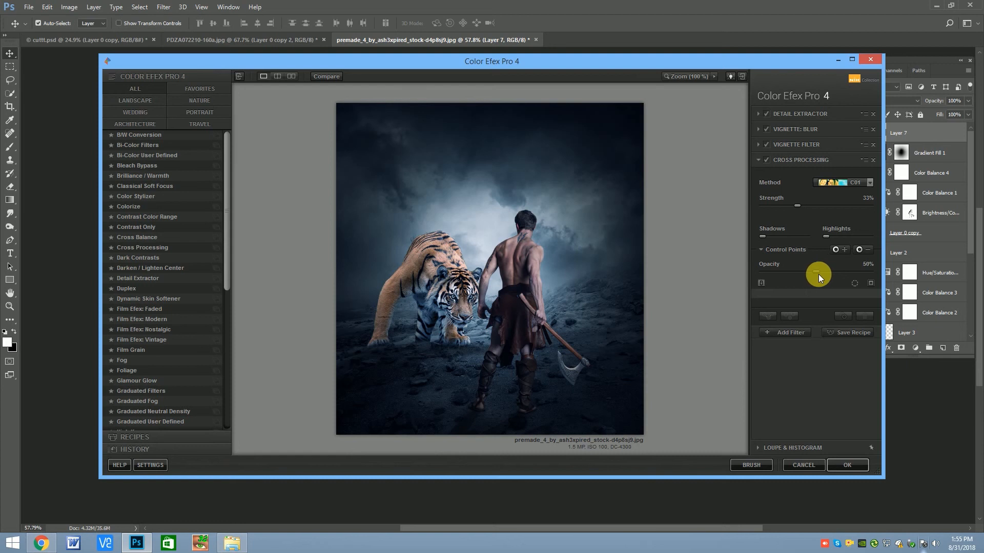
- Add a second Cross Processing filter with method L03, 9% shadows and 50% opacity, and apply the filter stack
{"action": "left_click", "coordinate": [779, 333]}
{"action": "left_click", "coordinate": [142, 248]}
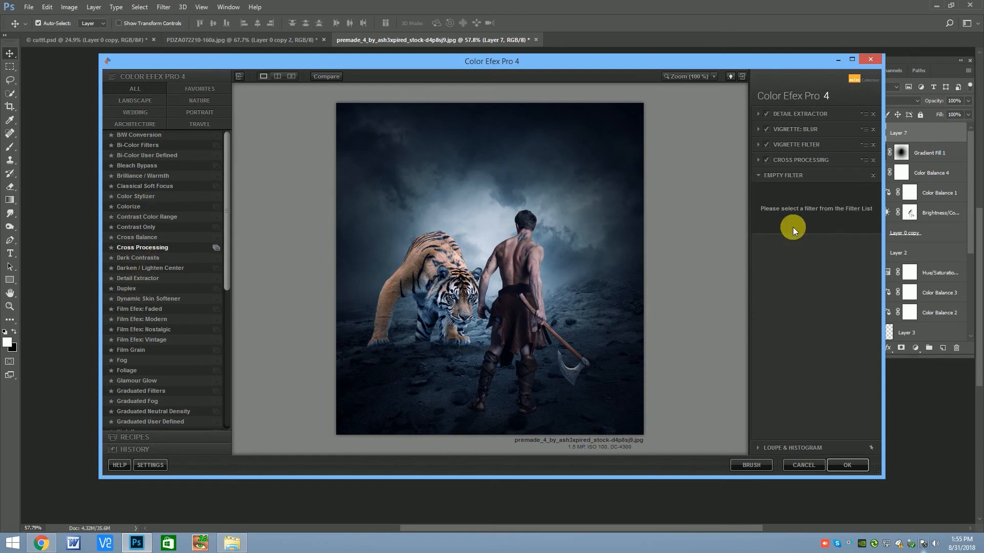
{"action": "left_click", "coordinate": [843, 198]}
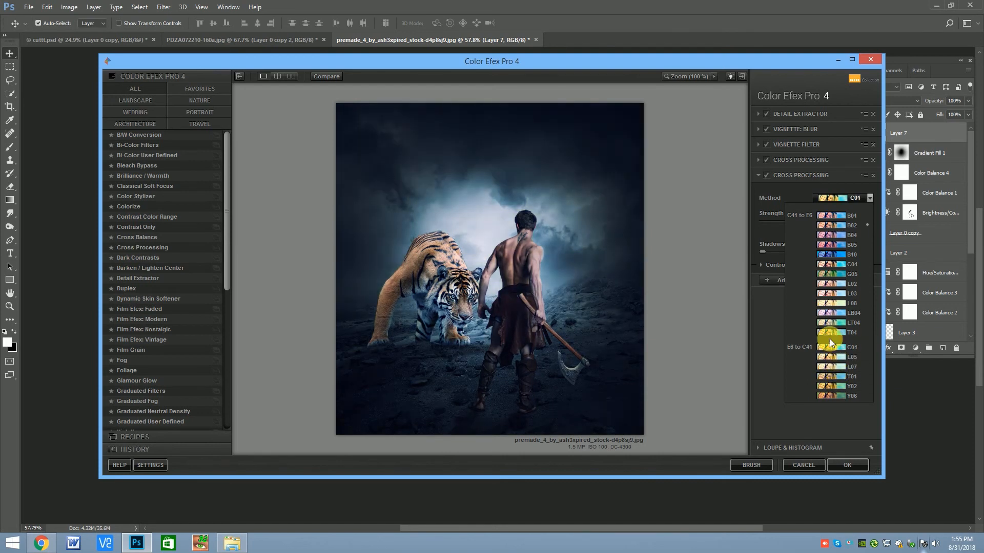
{"action": "left_click", "coordinate": [828, 293]}
{"action": "left_click_drag", "start_coordinate": [763, 252], "coordinate": [773, 254]}
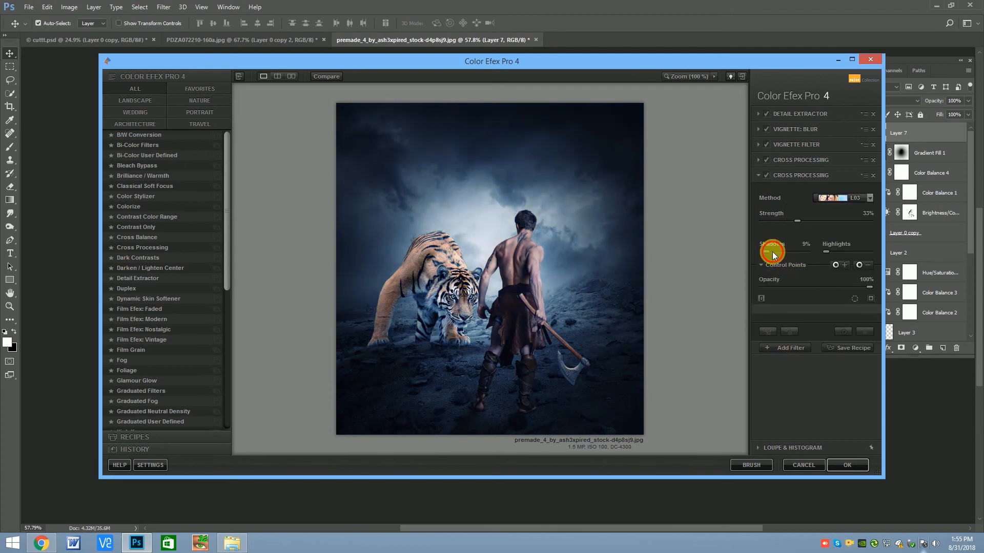
{"action": "left_click_drag", "start_coordinate": [865, 284], "coordinate": [737, 286]}
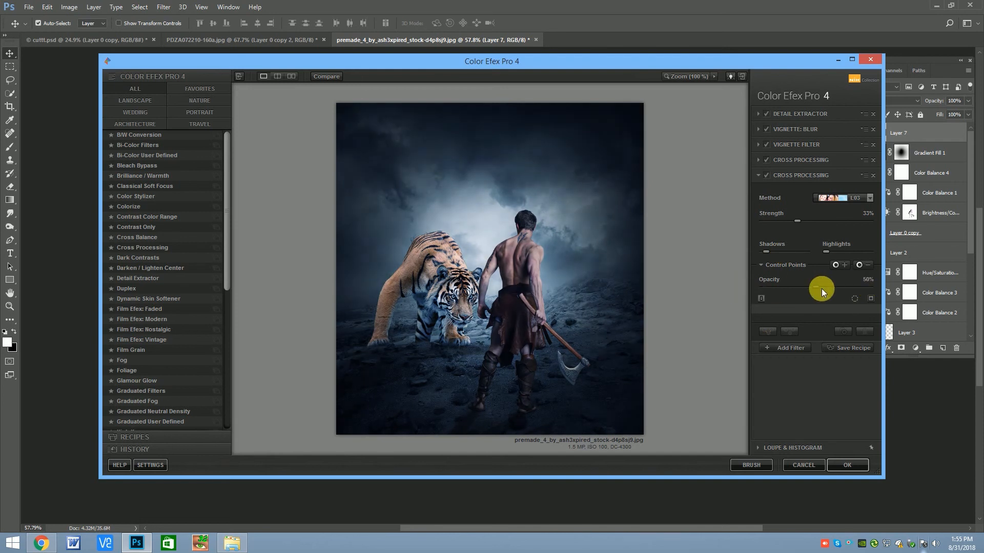
{"action": "left_click", "coordinate": [810, 348]}
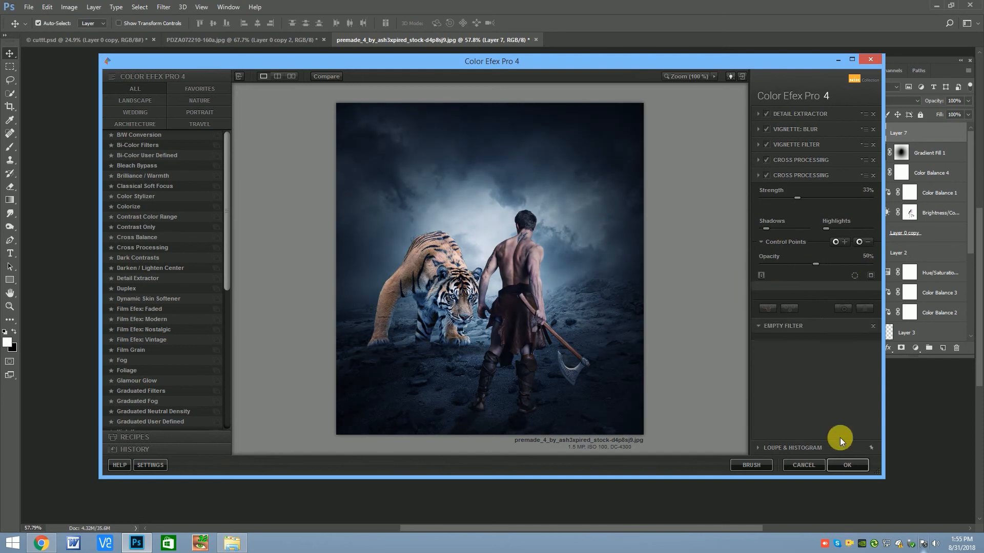
{"action": "left_click", "coordinate": [848, 465]}
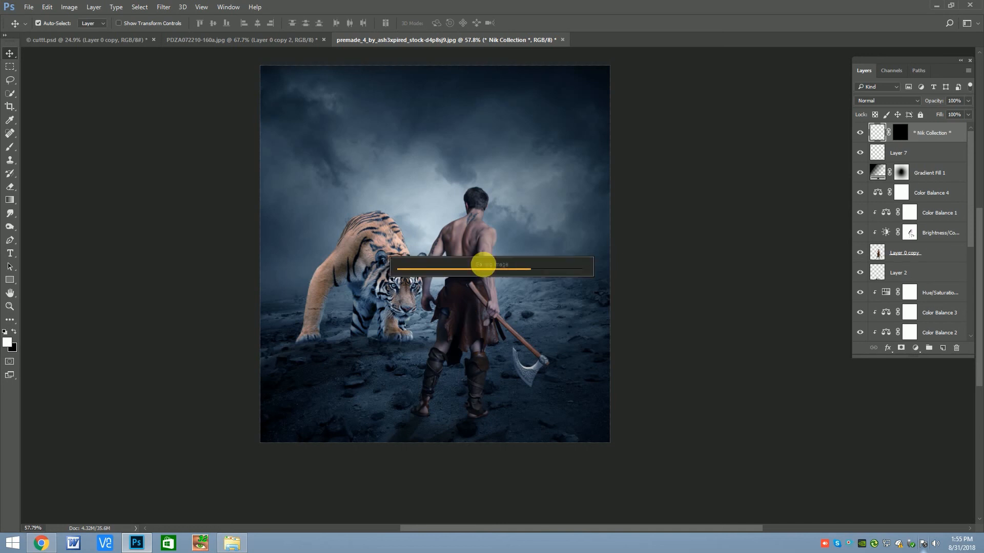
- Add a Photo Filter adjustment layer using Cooling Filter (82) at 14% density
{"action": "scroll", "coordinate": [484, 268], "scroll_direction": "up", "scroll_amount": 2}
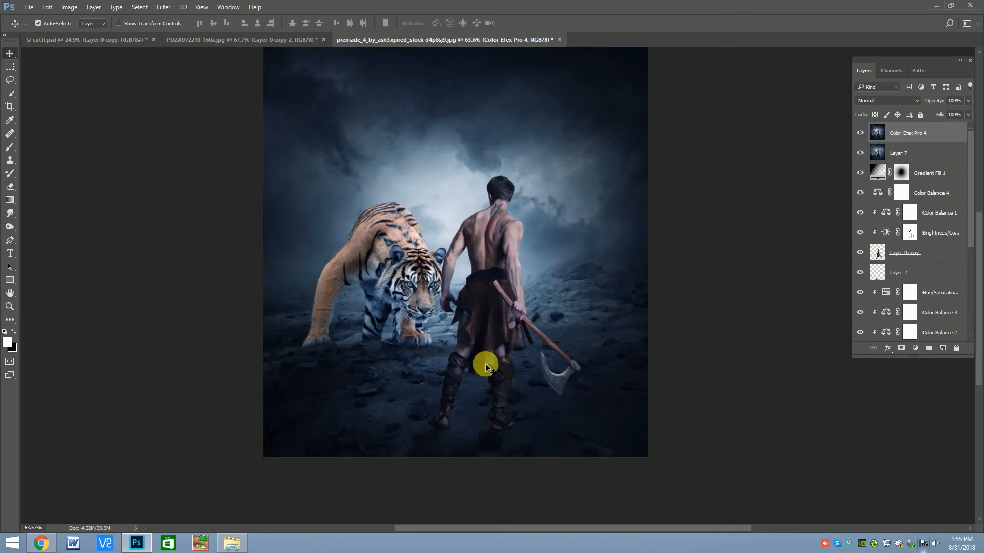
{"action": "left_click", "coordinate": [917, 350]}
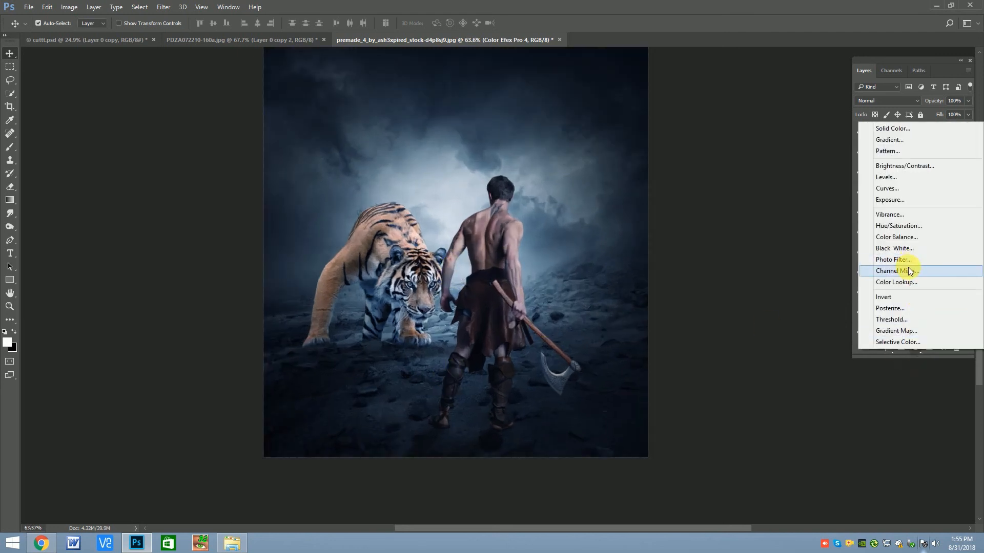
{"action": "left_click", "coordinate": [911, 261]}
{"action": "left_click", "coordinate": [712, 183]}
{"action": "left_click", "coordinate": [710, 216]}
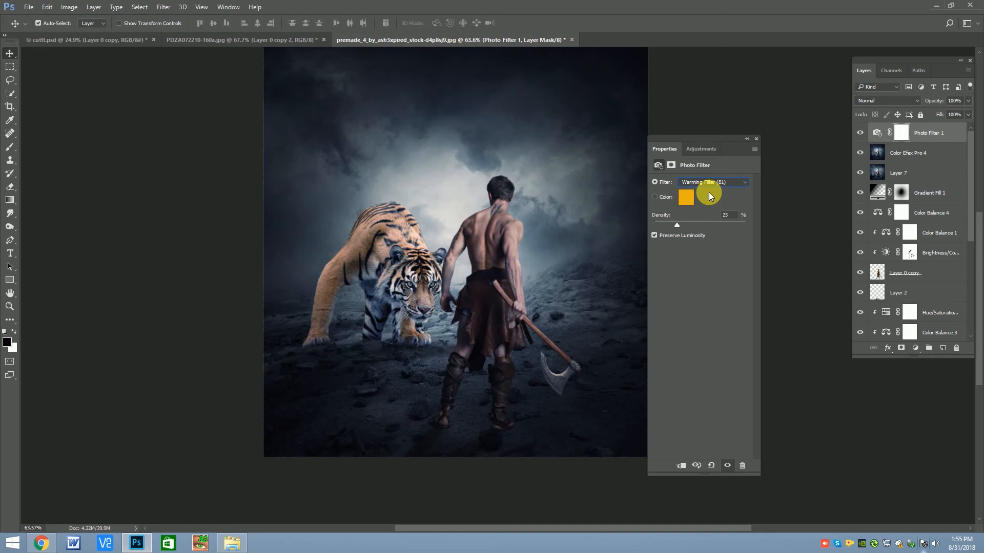
{"action": "key", "text": "Down"}
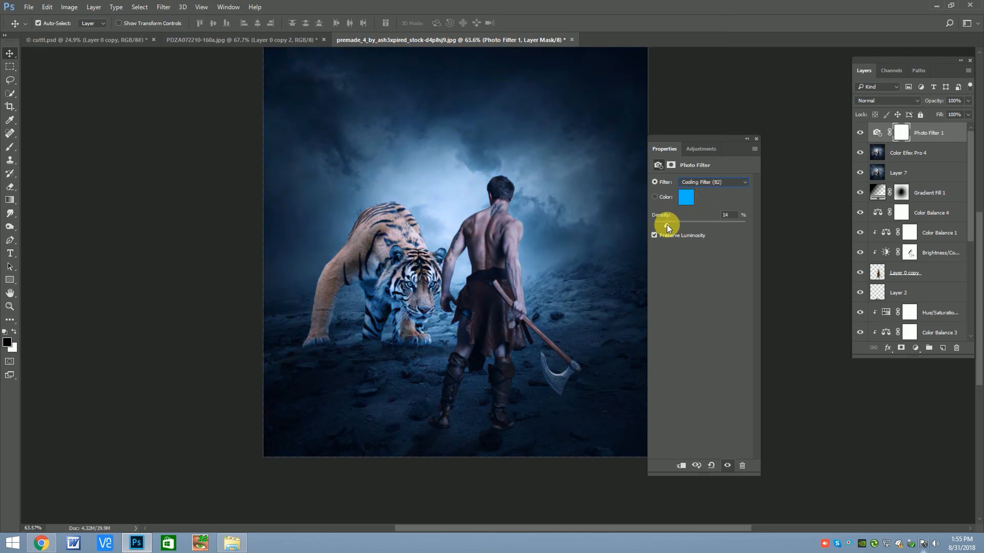
{"action": "left_click", "coordinate": [756, 139]}
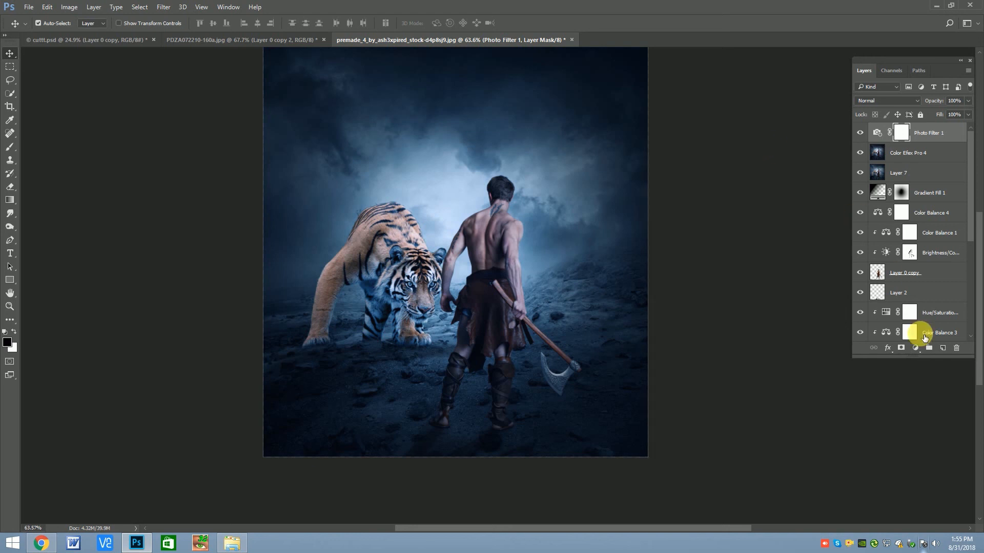
- Add a Curves adjustment layer, raising the black point's output to 6 and lowering the white point's output to 238
{"action": "left_click", "coordinate": [916, 348]}
{"action": "left_click", "coordinate": [887, 185]}
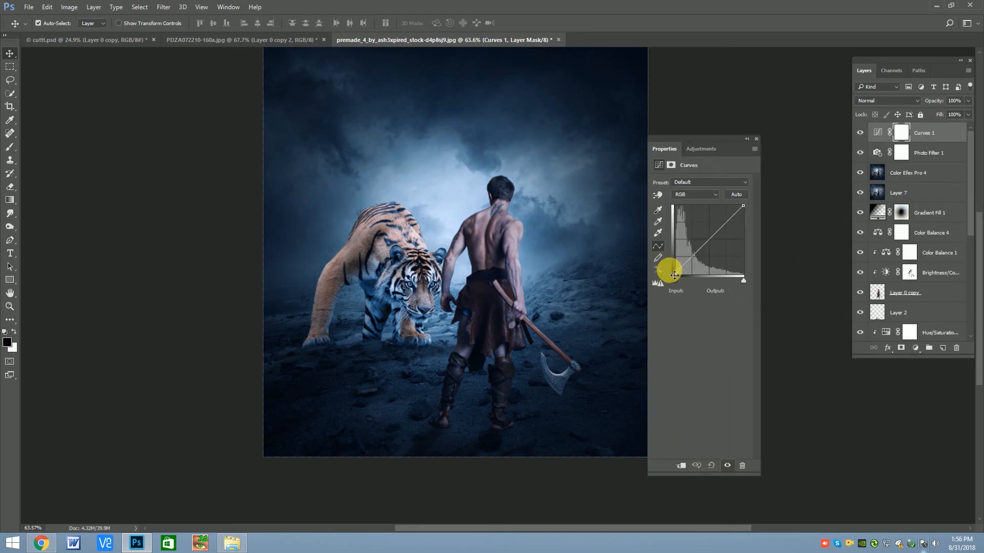
{"action": "left_click_drag", "start_coordinate": [673, 275], "coordinate": [676, 273]}
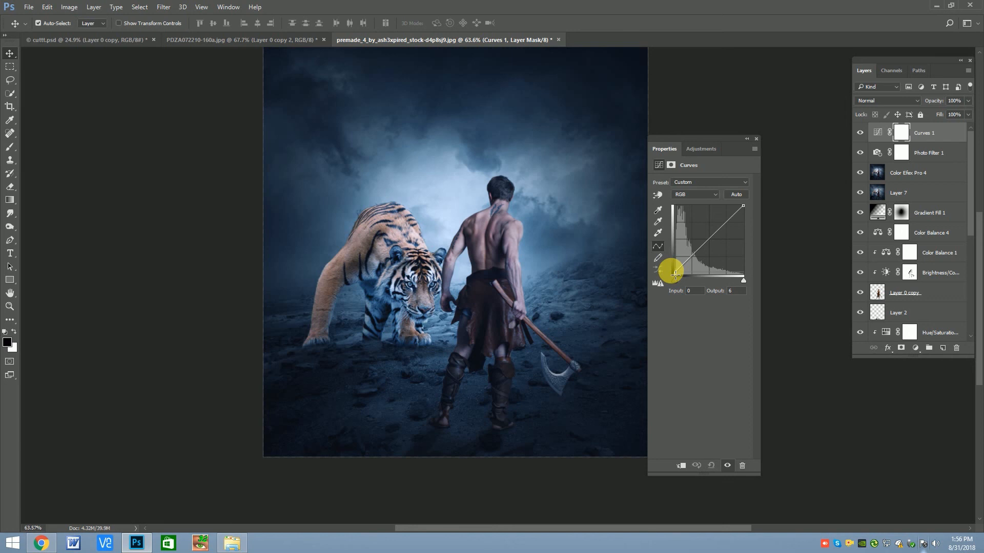
{"action": "left_click_drag", "start_coordinate": [743, 206], "coordinate": [749, 218]}
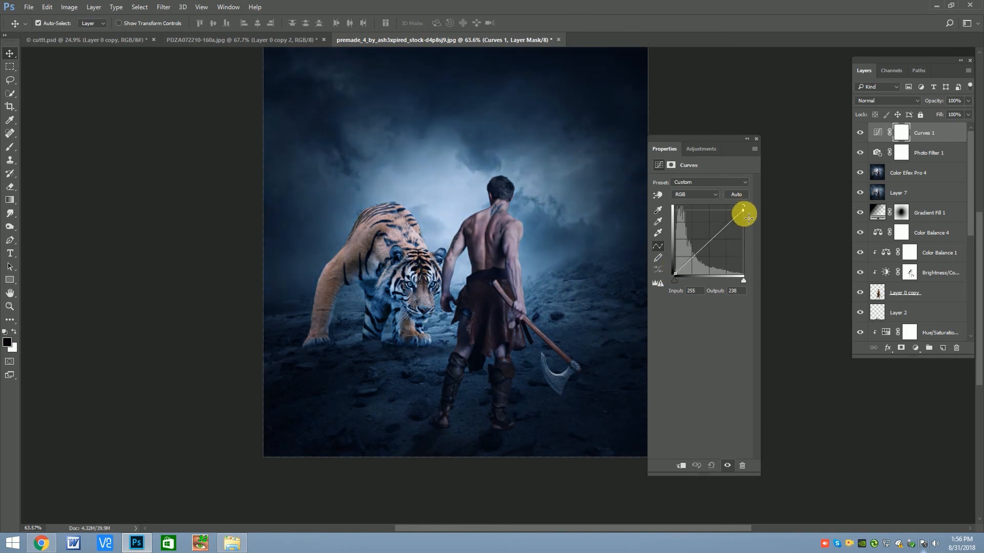
- Refine the Curves adjustment by restoring the white point's output to 255, lowering the midtones slightly and nudging the black point, then compare before and after
{"action": "left_click", "coordinate": [675, 273]}
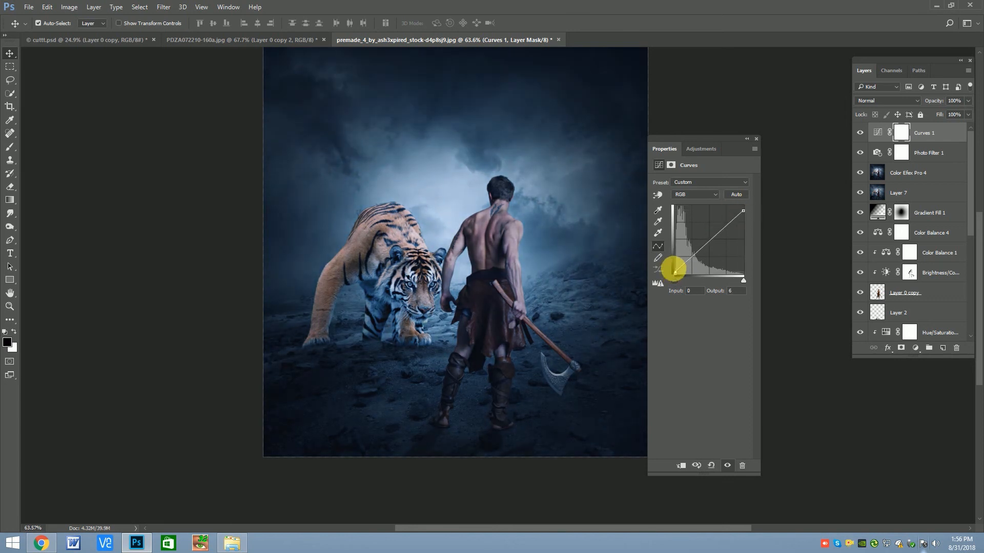
{"action": "mouse_move", "coordinate": [743, 210]}
{"action": "left_mouse_down"}
{"action": "mouse_move", "coordinate": [713, 234]}
{"action": "mouse_move", "coordinate": [749, 201]}
{"action": "left_mouse_up"}
{"action": "left_click", "coordinate": [719, 233]}
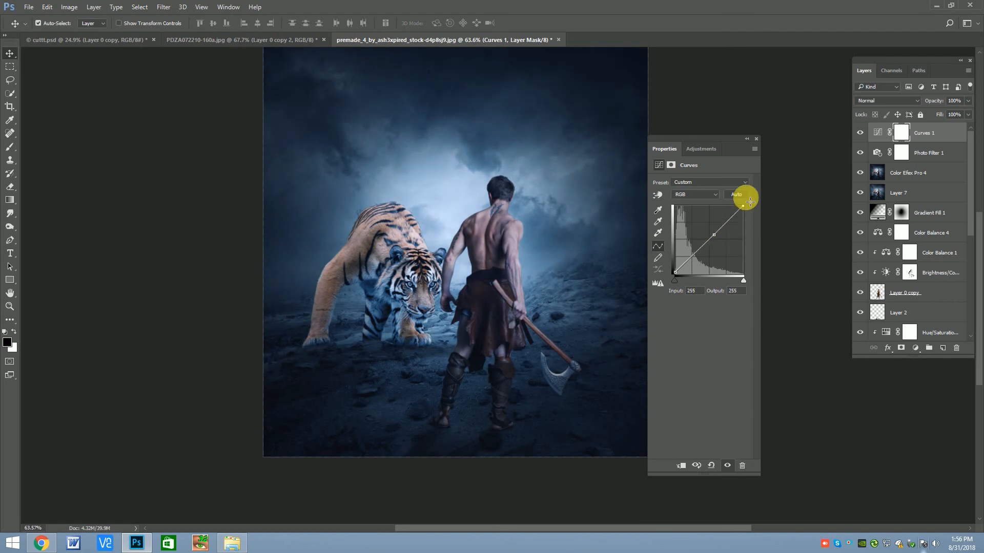
{"action": "left_click_drag", "start_coordinate": [707, 238], "coordinate": [707, 244]}
{"action": "left_click_drag", "start_coordinate": [675, 273], "coordinate": [677, 274]}
{"action": "left_click", "coordinate": [756, 139]}
{"action": "left_click", "coordinate": [859, 133]}
{"action": "left_click", "coordinate": [860, 133]}
{"action": "scroll", "coordinate": [468, 214], "scroll_direction": "down", "scroll_amount": 3}
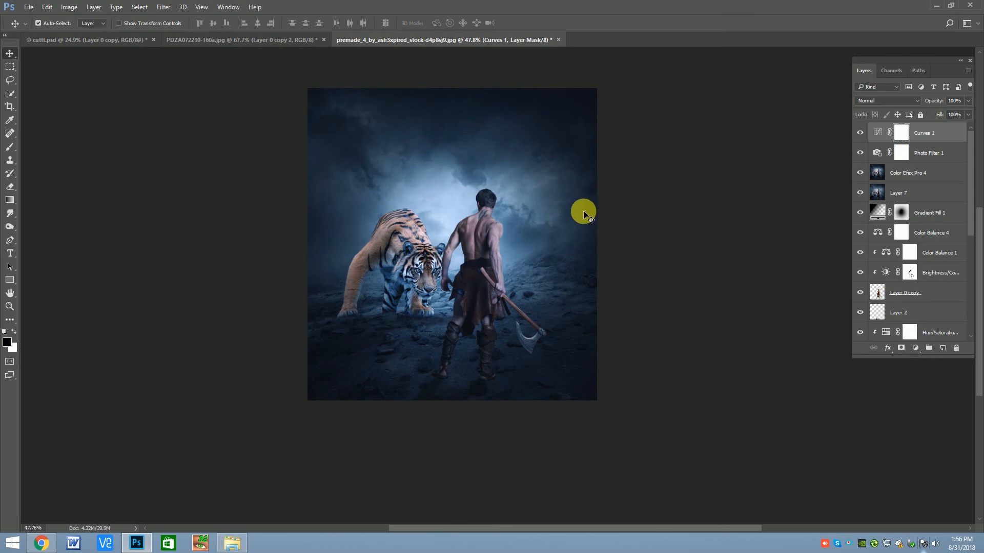
- Stamp all visible layers into a new top layer and apply a High Pass filter with a 1.5-pixel radius
{"action": "key", "text": "ctrl+shift+alt+e"}
{"action": "scroll", "coordinate": [428, 274], "scroll_direction": "up", "scroll_amount": 3}
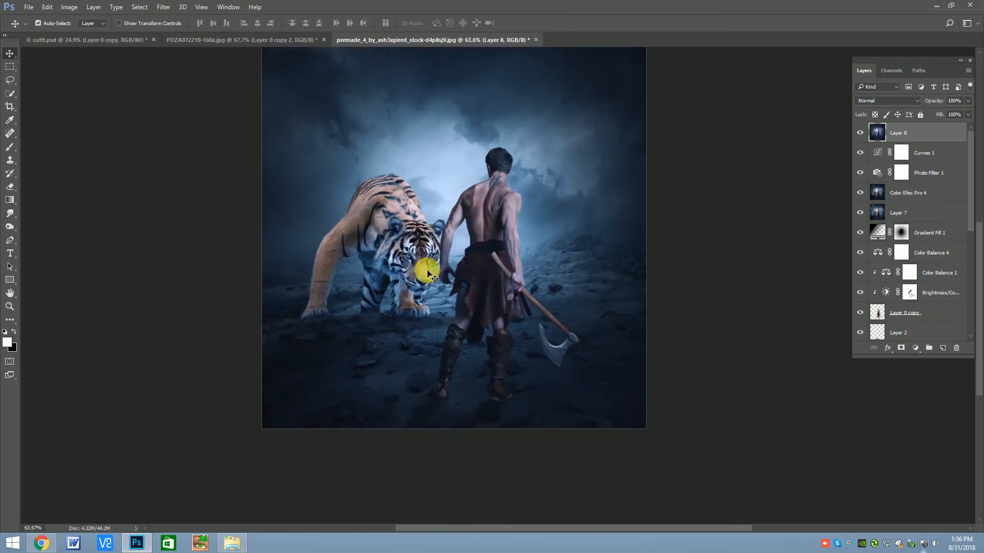
{"action": "scroll", "coordinate": [428, 273], "scroll_direction": "up", "scroll_amount": 4}
{"action": "scroll", "coordinate": [445, 260], "scroll_direction": "down", "scroll_amount": 1}
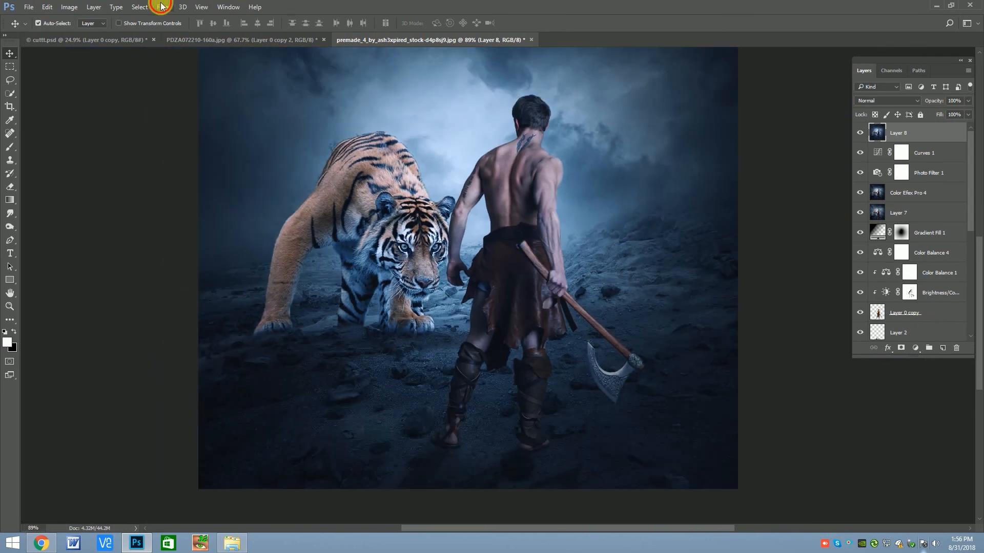
{"action": "left_click", "coordinate": [161, 6]}
{"action": "mouse_move", "coordinate": [177, 201]}
{"action": "left_click", "coordinate": [339, 220]}
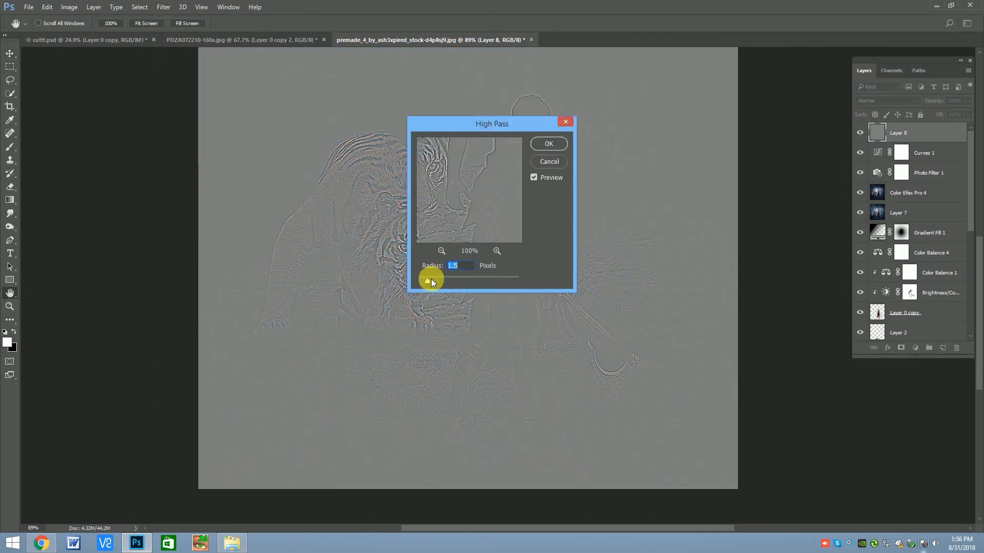
{"action": "left_click", "coordinate": [558, 145]}
- Blend the High Pass layer in Soft Light mode and reduce its opacity to about 30%
{"action": "left_click", "coordinate": [882, 100]}
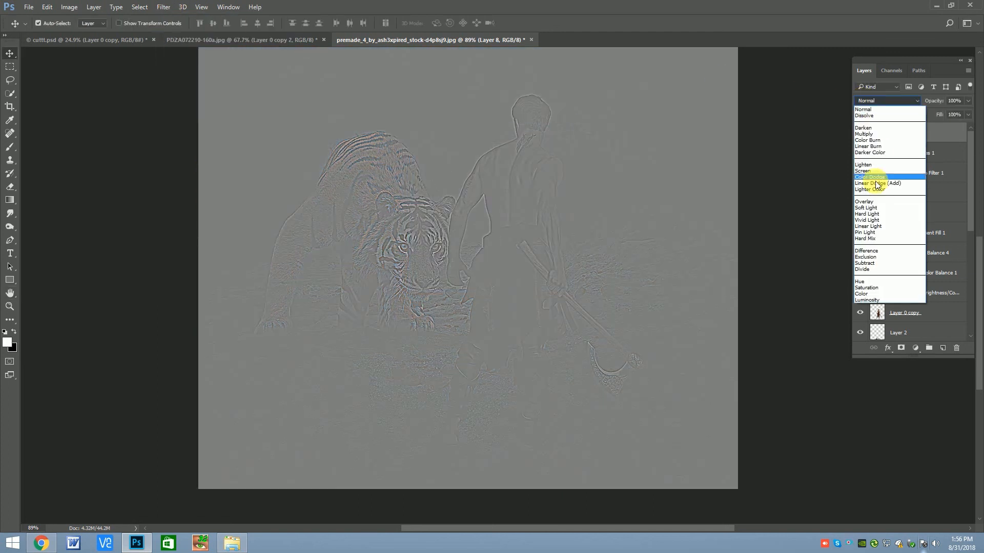
{"action": "left_click", "coordinate": [873, 206]}
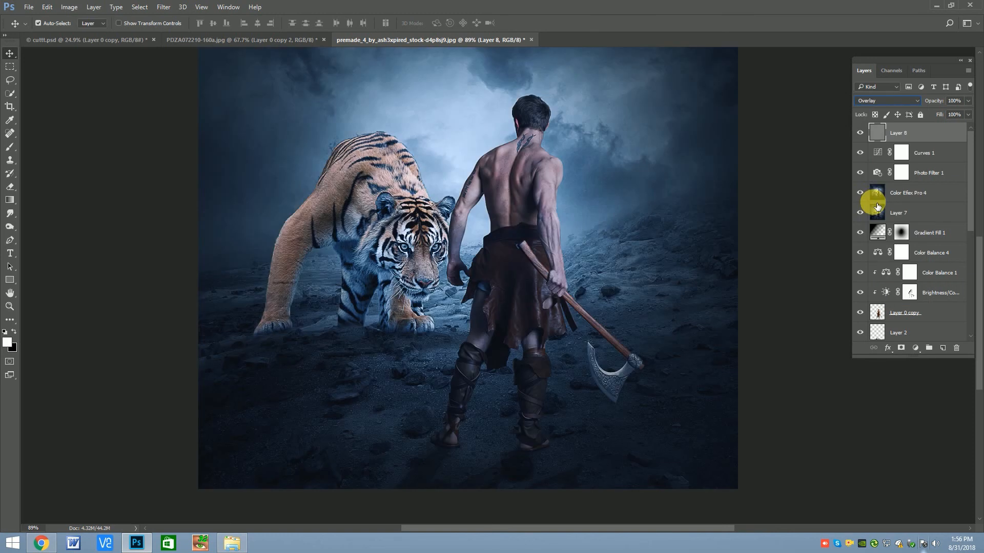
{"action": "left_click", "coordinate": [884, 100]}
{"action": "left_click", "coordinate": [866, 206]}
{"action": "left_click", "coordinate": [969, 101]}
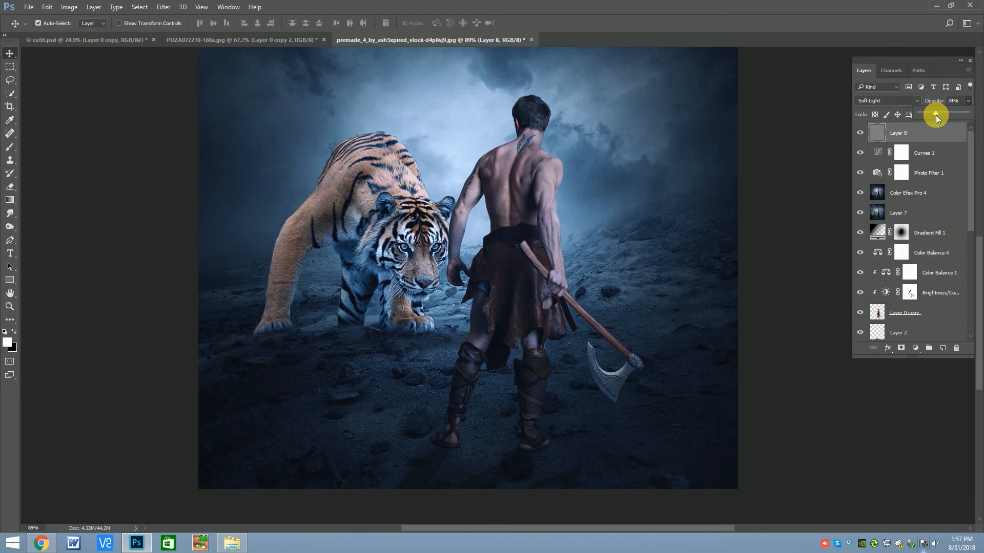
{"action": "left_click_drag", "start_coordinate": [936, 115], "coordinate": [934, 115]}
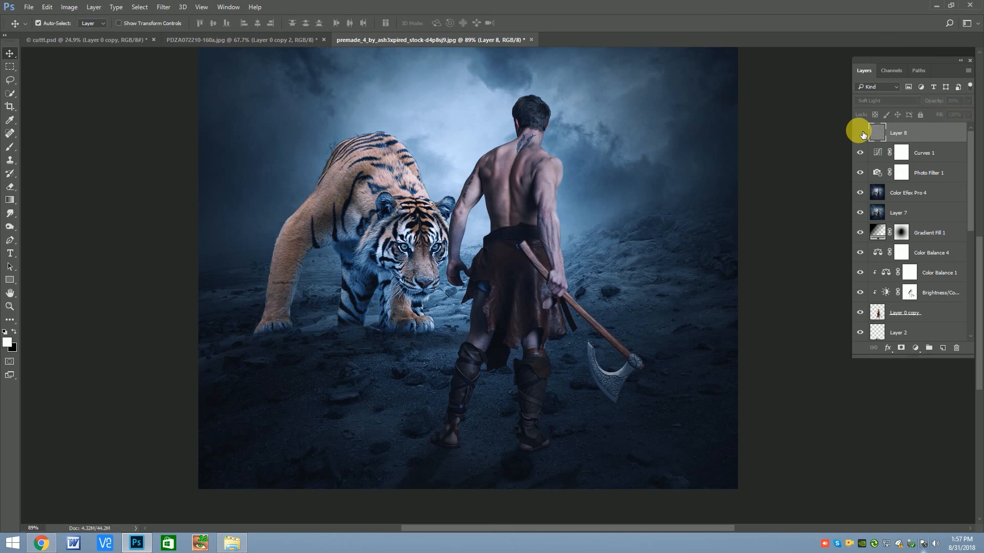
- Stamp all visible layers, including the sharpening, into another merged layer at the top of the stack
{"action": "key", "text": "ctrl+shift+alt+e"}
{"action": "scroll", "coordinate": [458, 220], "scroll_direction": "down", "scroll_amount": 5}
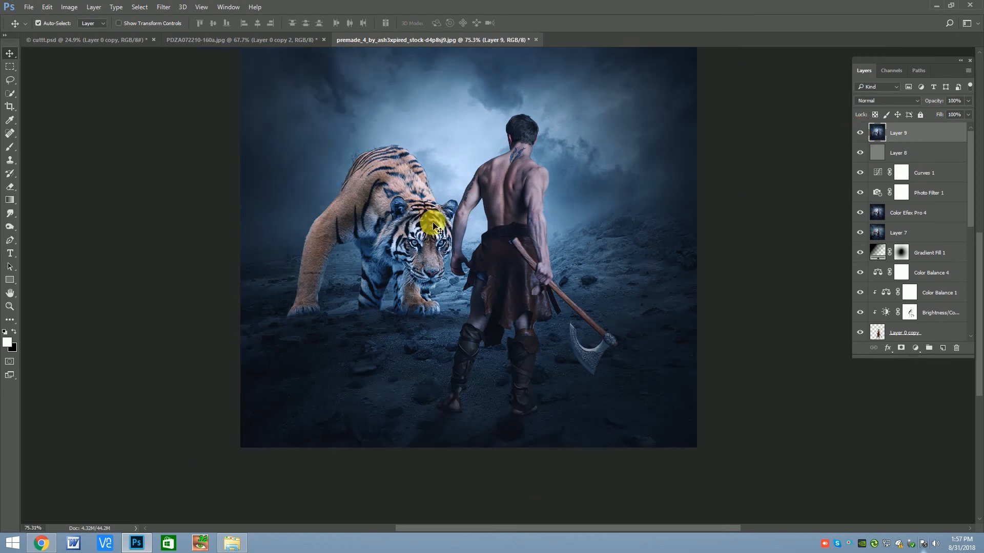
{"action": "scroll", "coordinate": [518, 150], "scroll_direction": "up", "scroll_amount": 2}
{"action": "scroll", "coordinate": [463, 277], "scroll_direction": "up", "scroll_amount": 3}
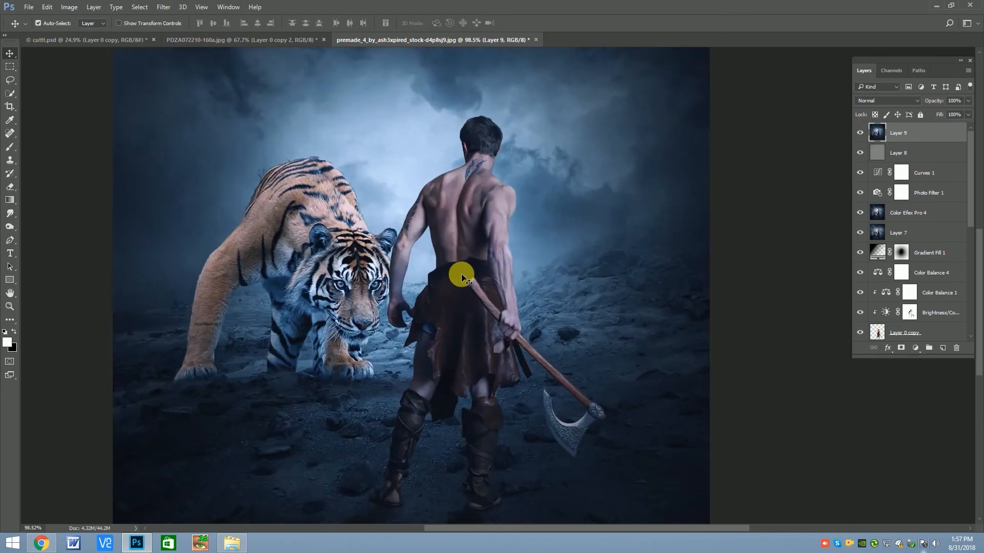
{"action": "scroll", "coordinate": [463, 277], "scroll_direction": "down", "scroll_amount": 4}
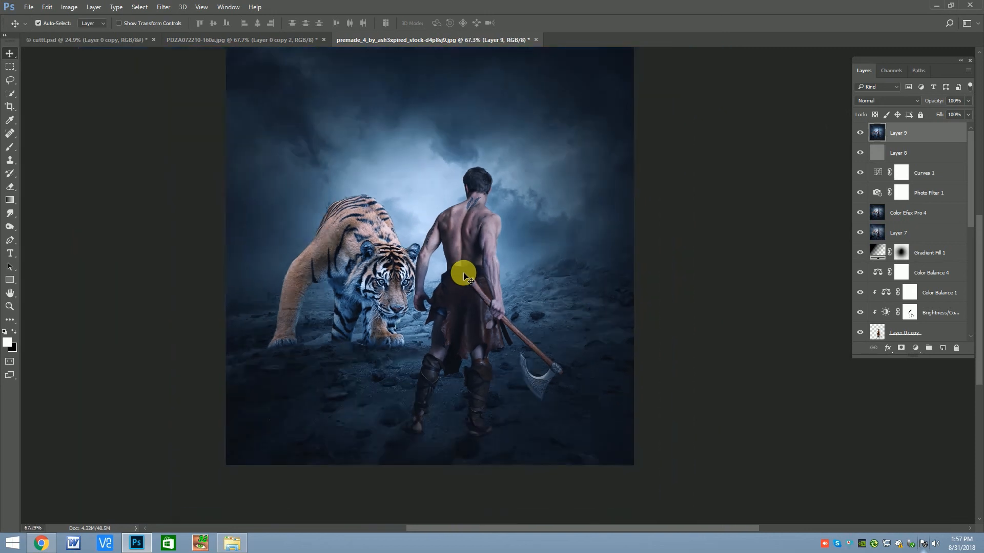